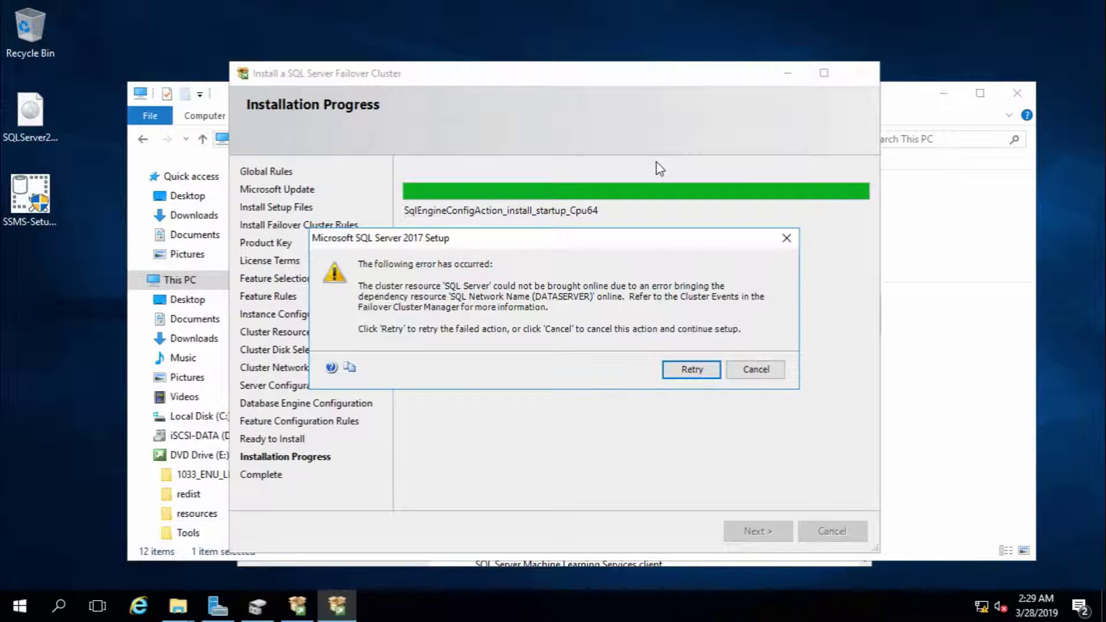
- Minimize the sql-node1 Remote Desktop window and bring up the av.local domain controller session
left_click(719, 7)
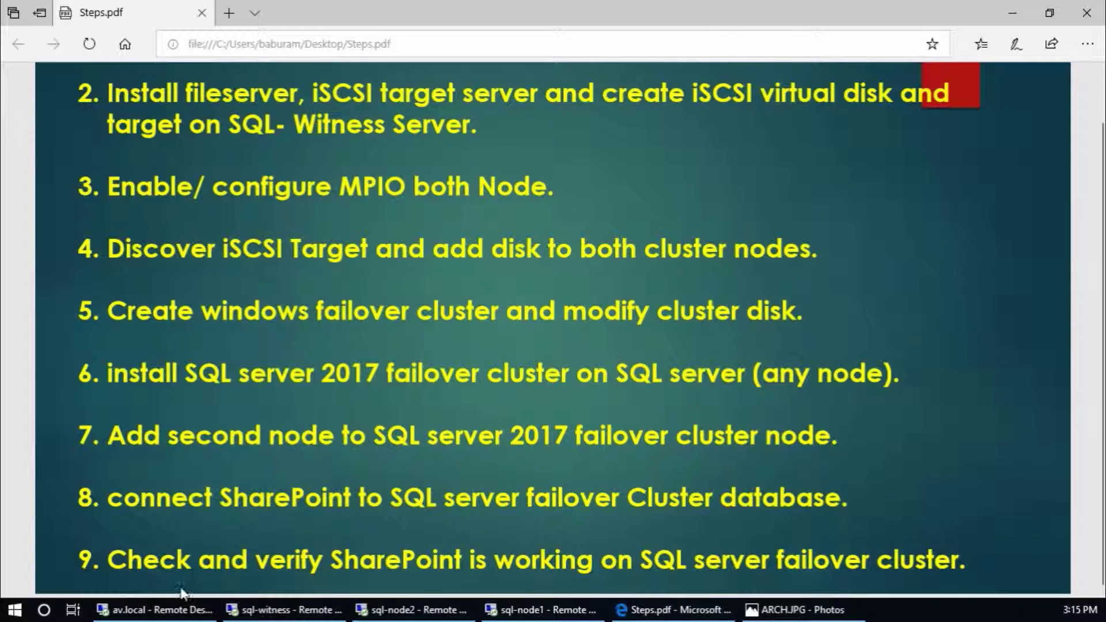
left_click(156, 610)
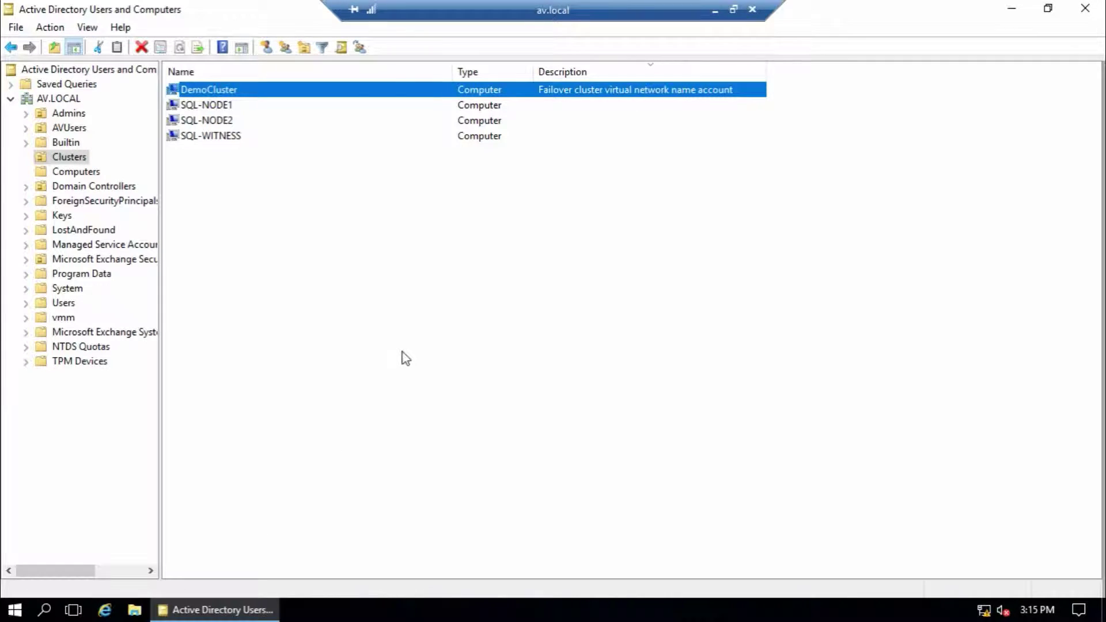
- Inspect the SQL-NODE1, SQL-NODE2 and DemoCluster computer accounts in the Clusters container
left_click(218, 105)
left_click(220, 121)
left_click(225, 108)
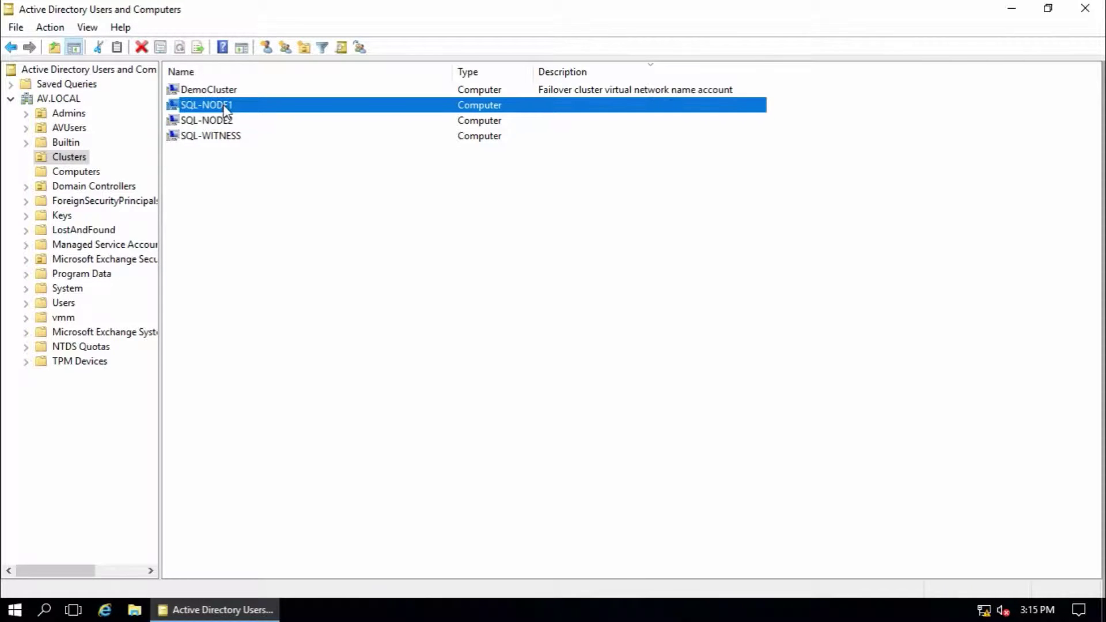
left_click(224, 121)
left_click(309, 231)
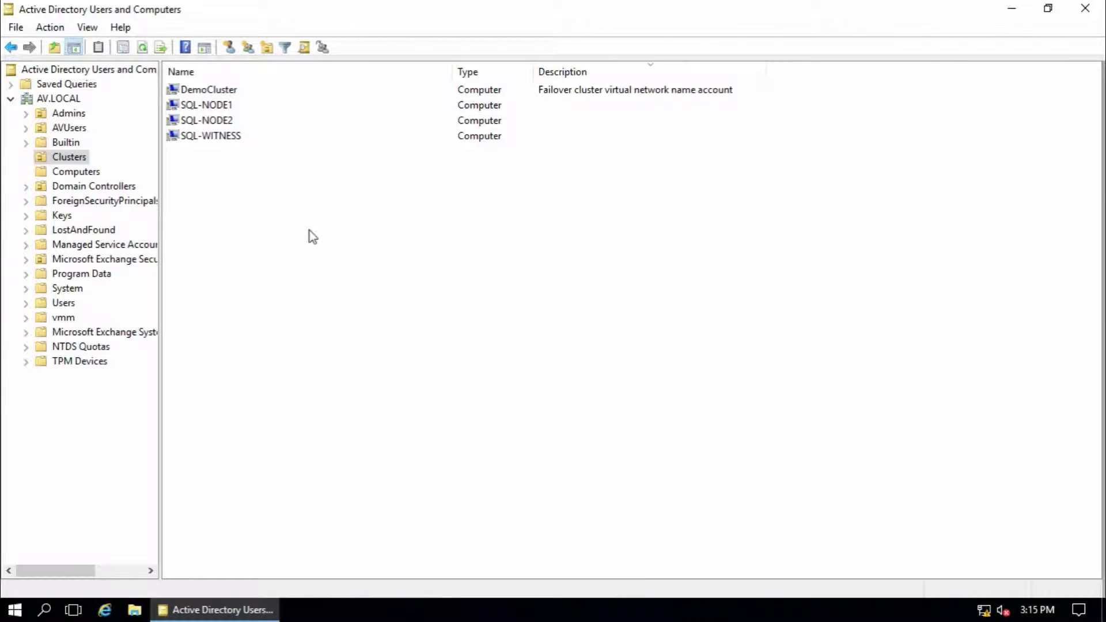
left_click(74, 158)
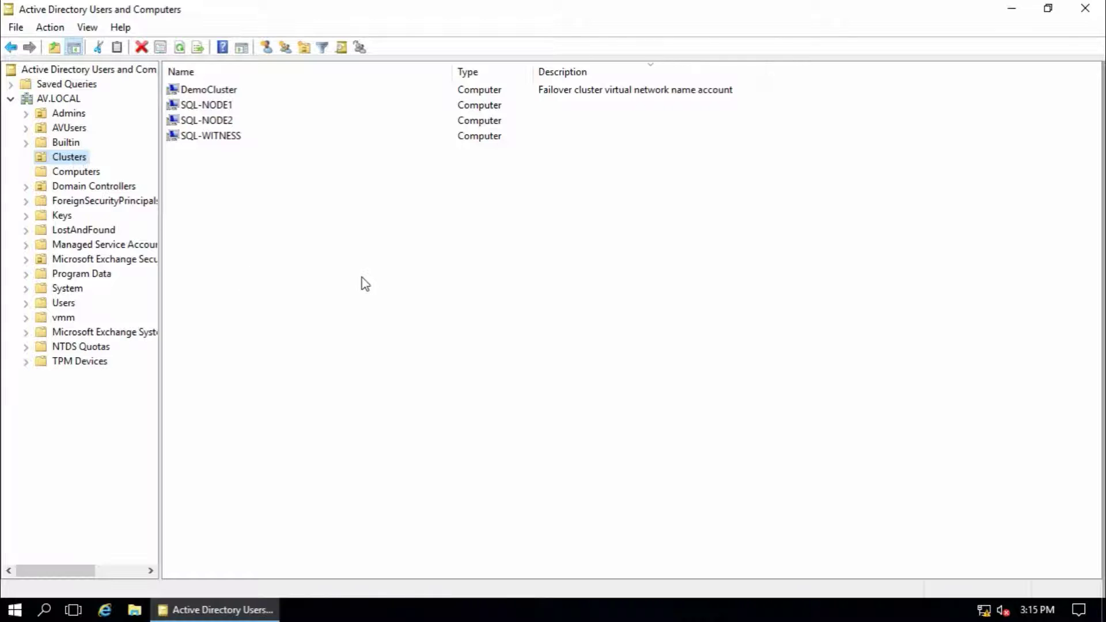
left_click(363, 278)
left_click(214, 92)
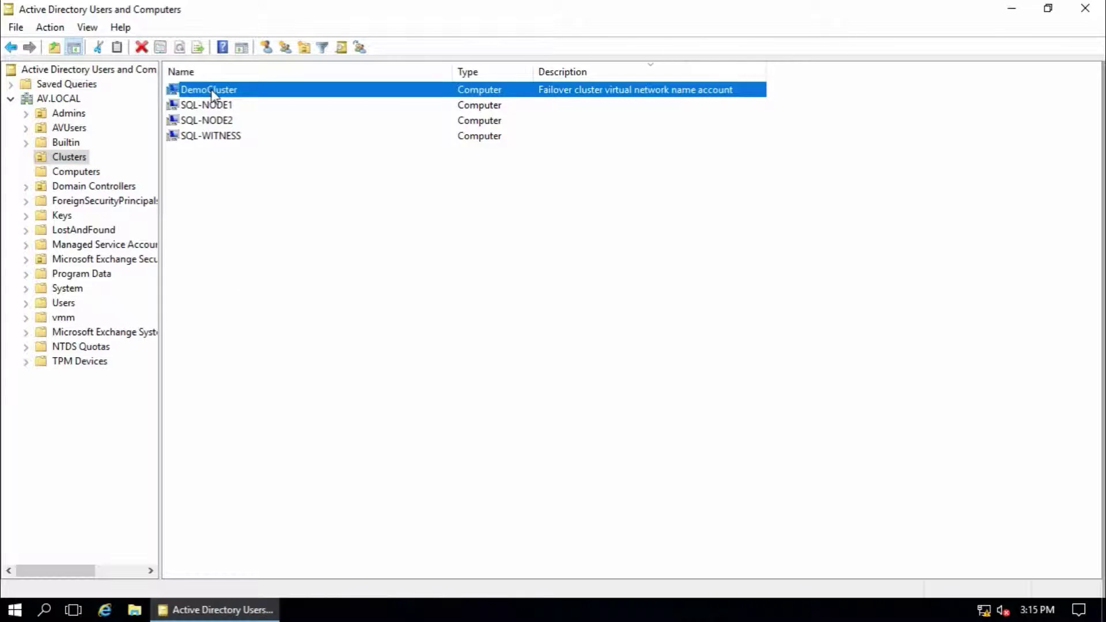
left_click(274, 220)
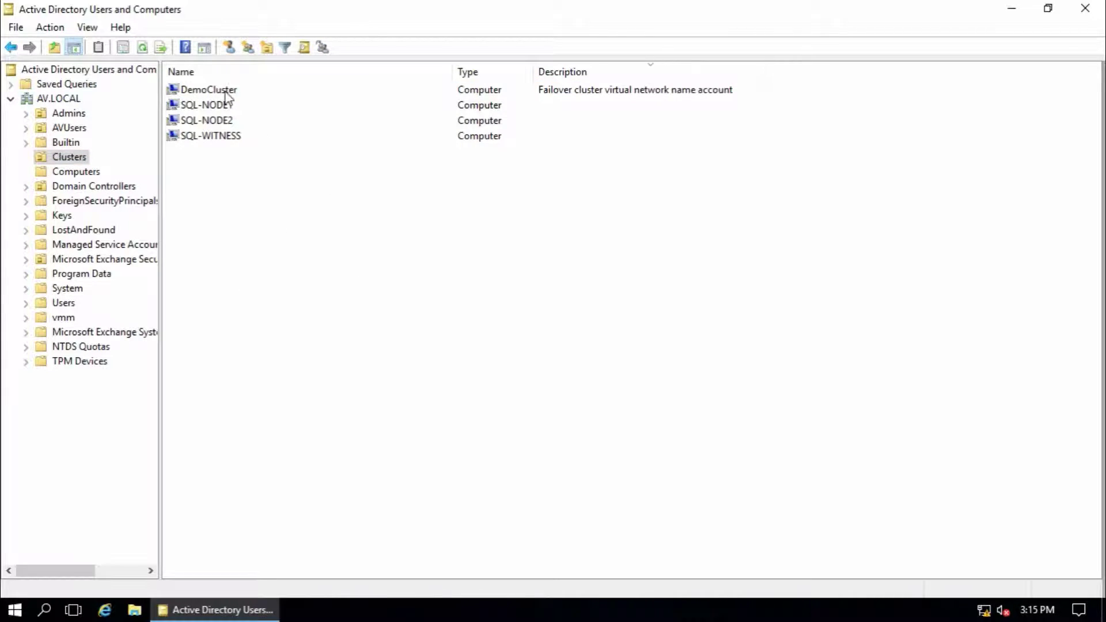
left_click(227, 96)
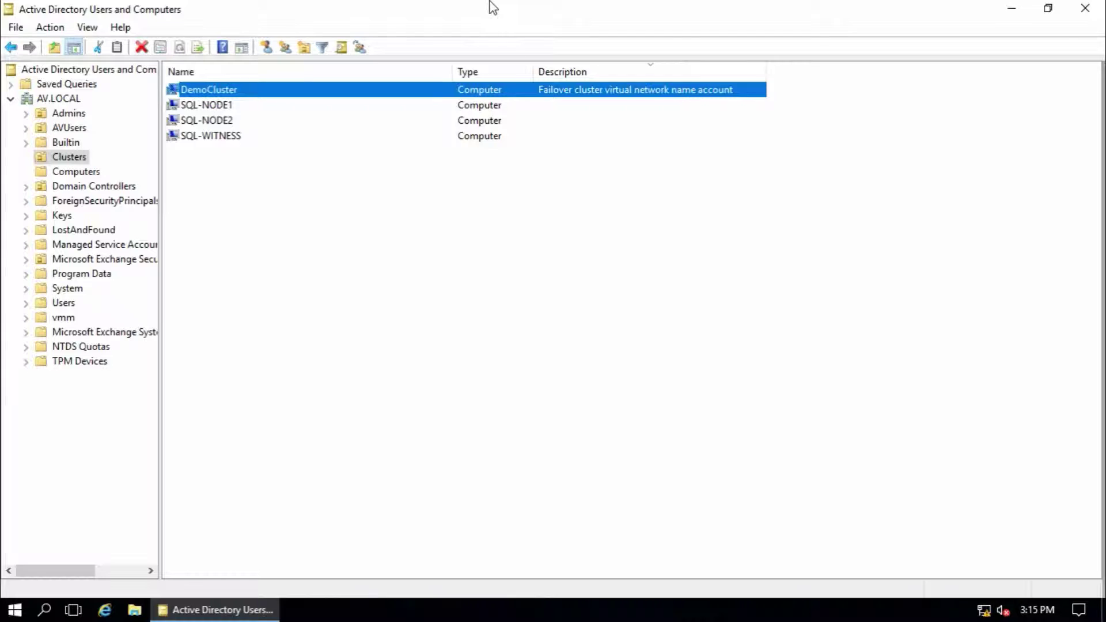
- Confirm View > Advanced Features is ticked and bring up the Clusters container's context menu
mouse_move(491, 5)
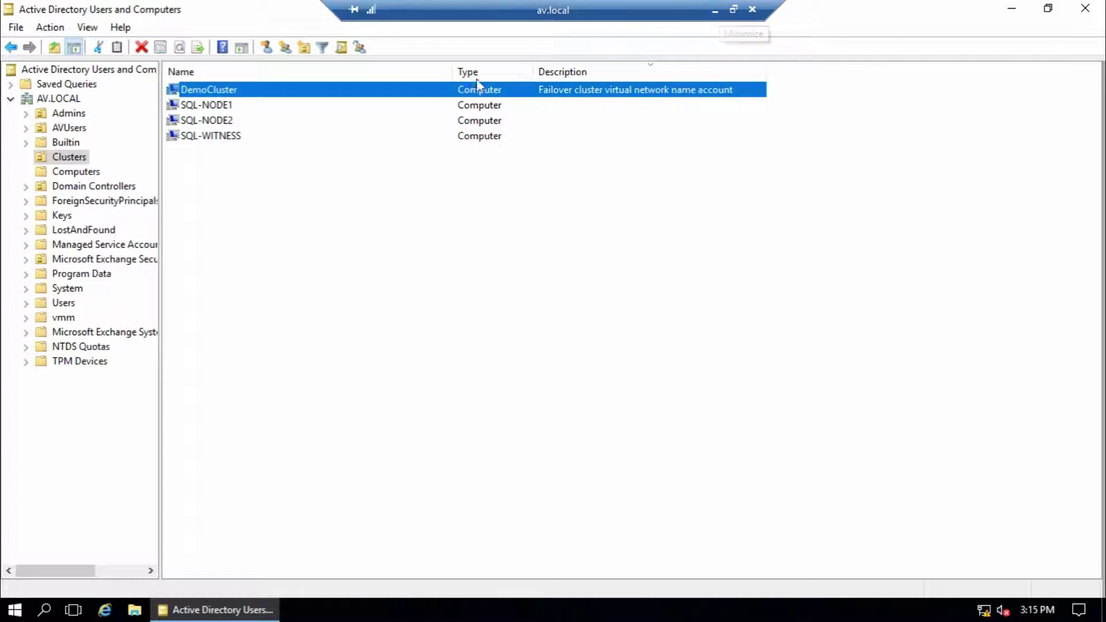
right_click(67, 162)
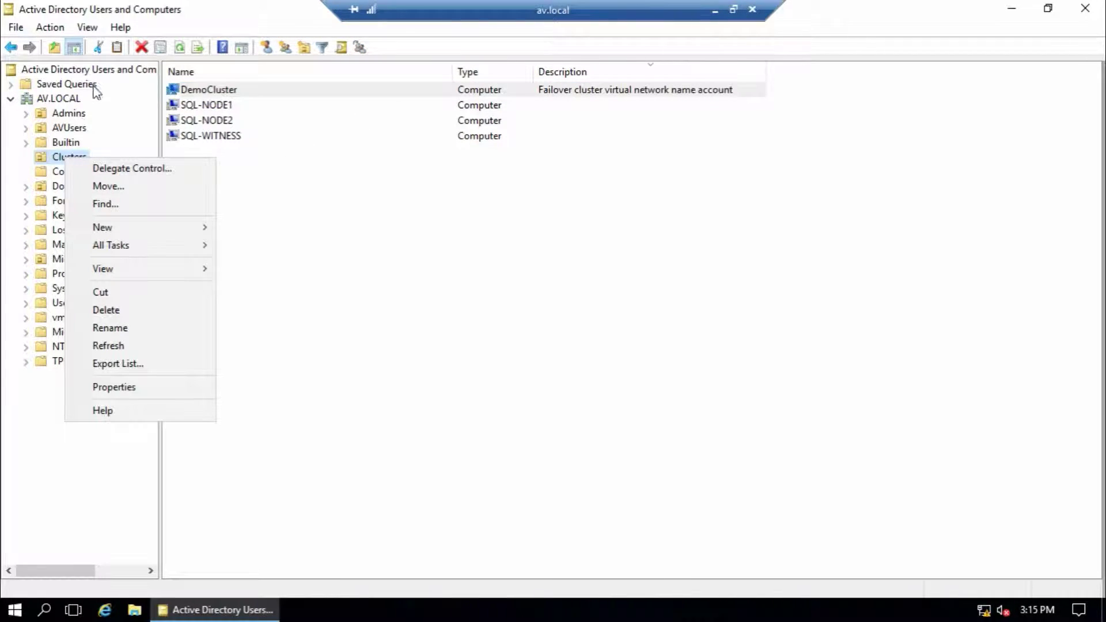
left_click(87, 27)
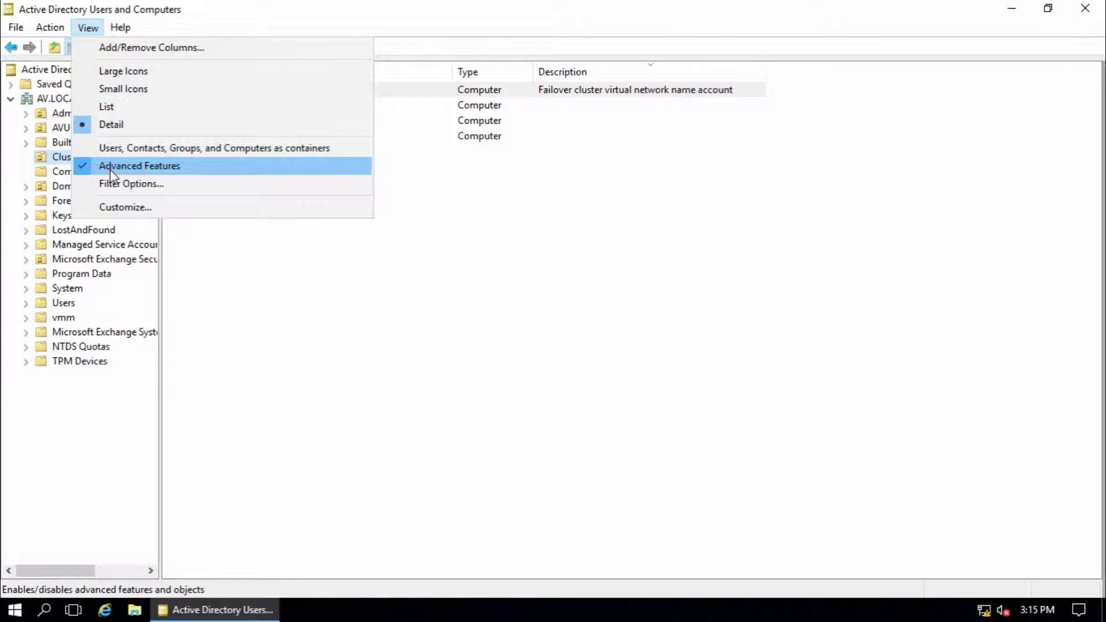
left_click(245, 279)
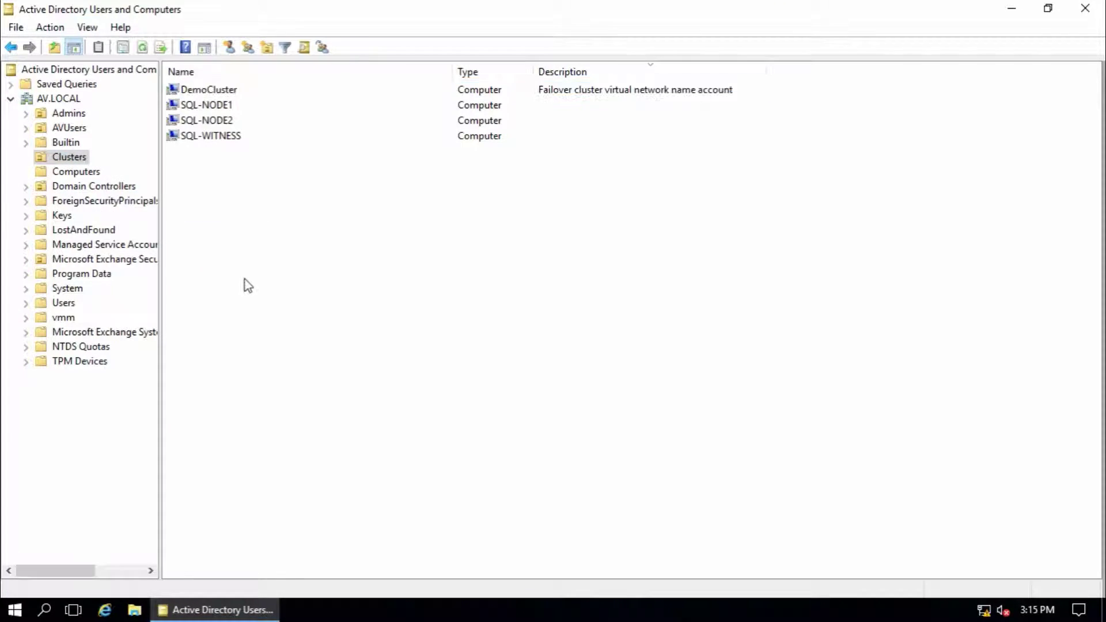
right_click(70, 157)
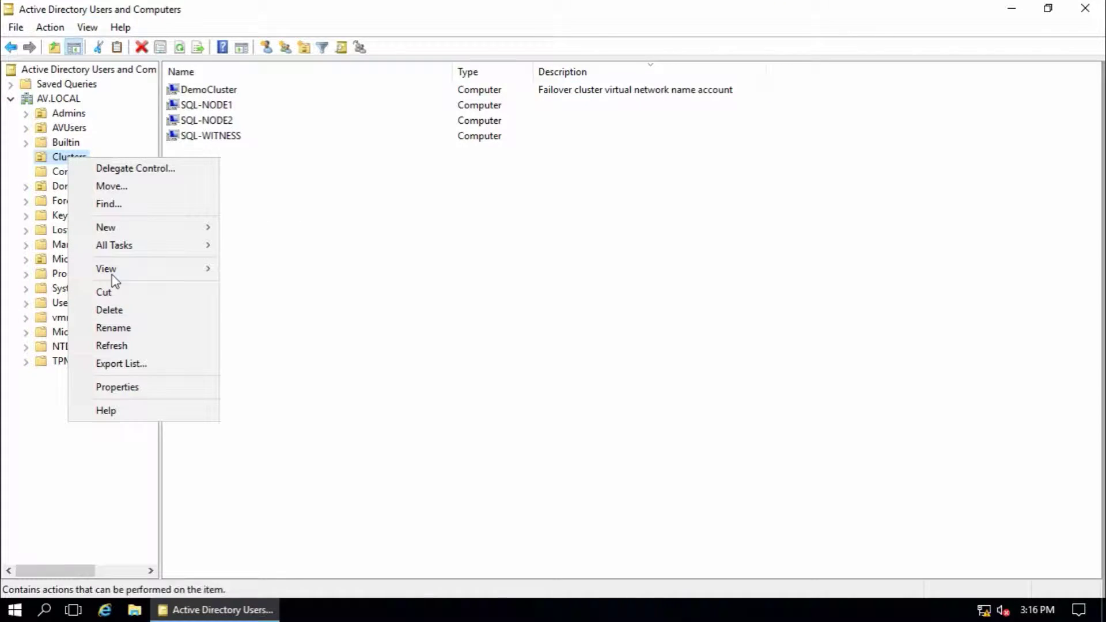
- In Clusters Properties > Security, start adding an entry with Computers included in object types
left_click(133, 387)
left_click(548, 153)
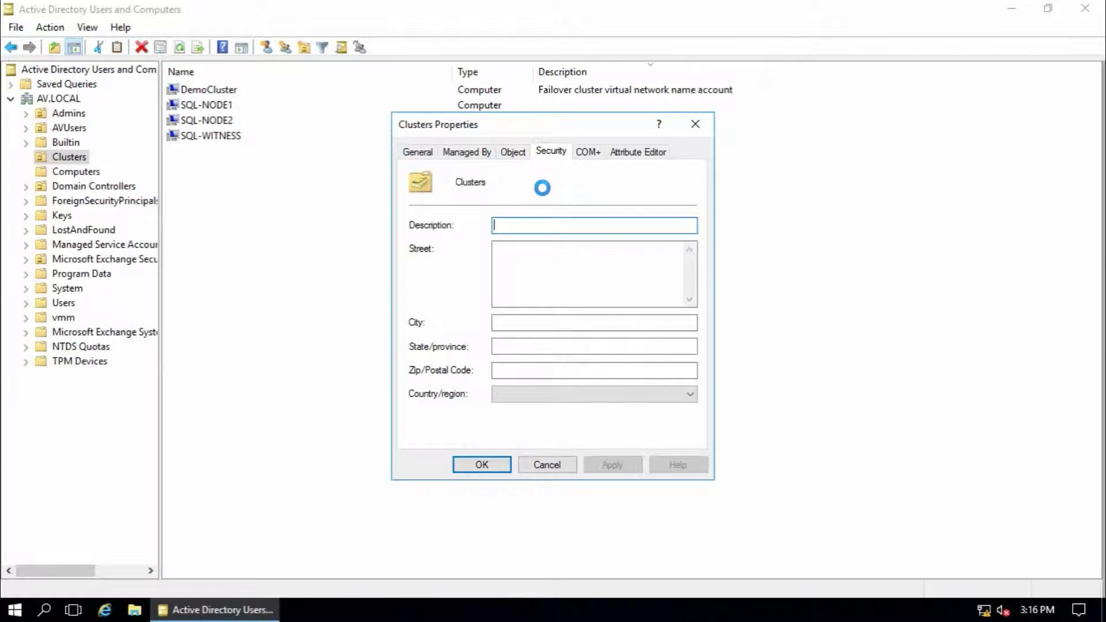
left_click(603, 277)
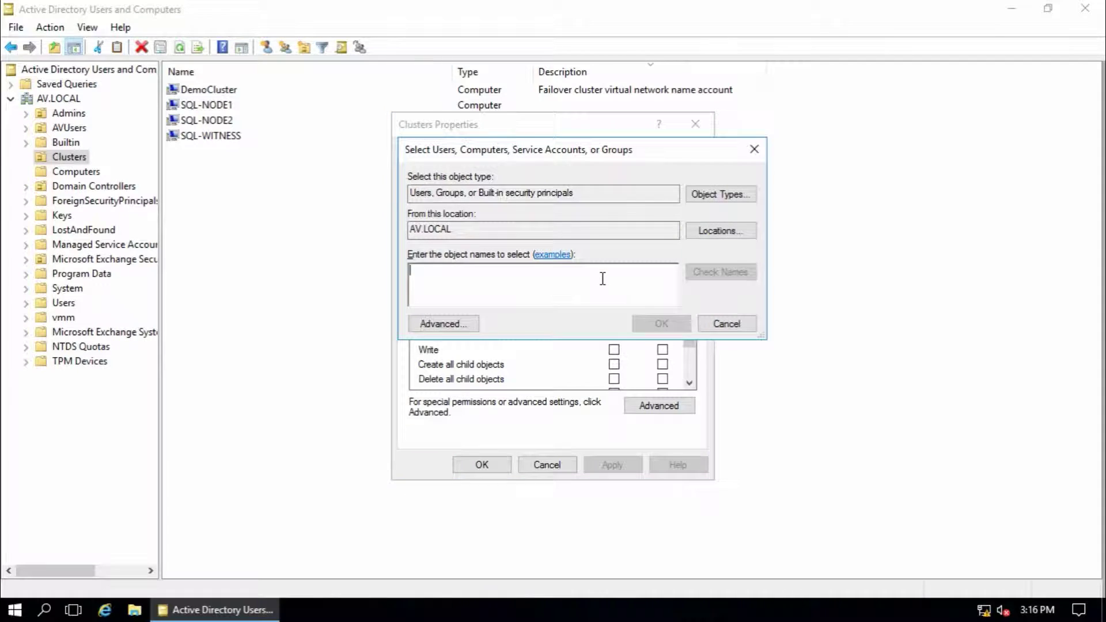
left_click(719, 199)
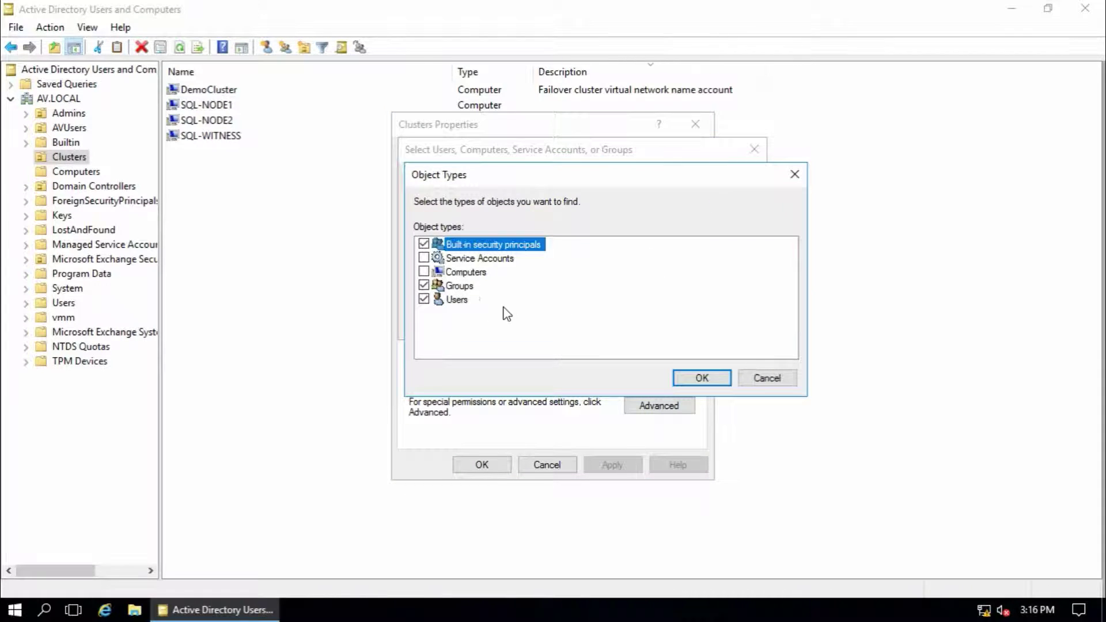
left_click(701, 378)
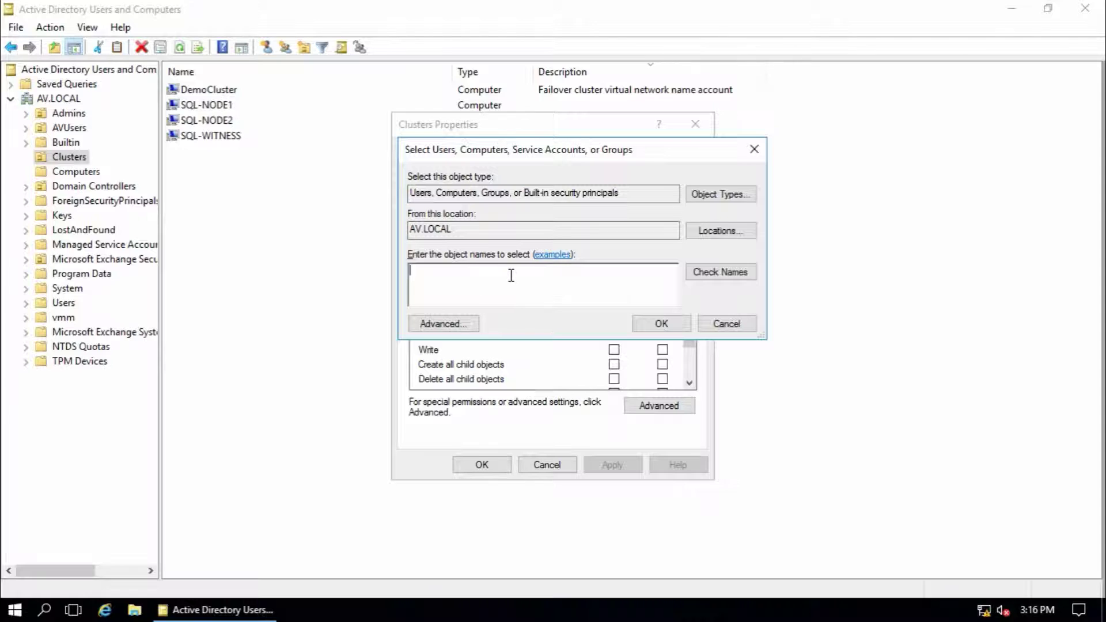
- Resolve DemoCluster, allow it Full control, and apply and close the properties
type("demo")
left_click(735, 273)
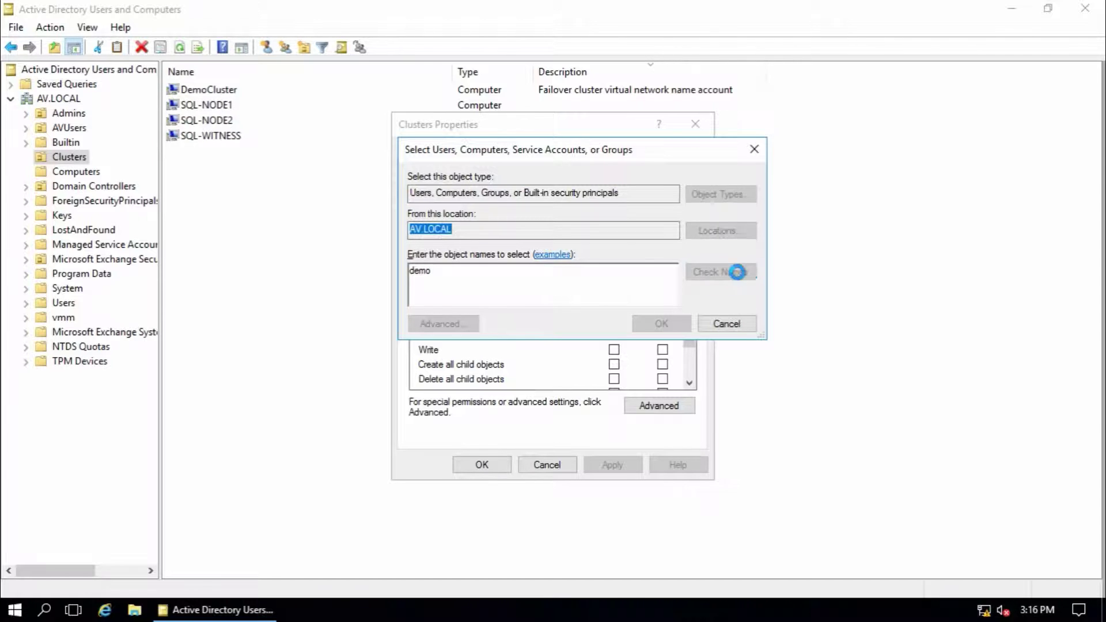
left_click(478, 280)
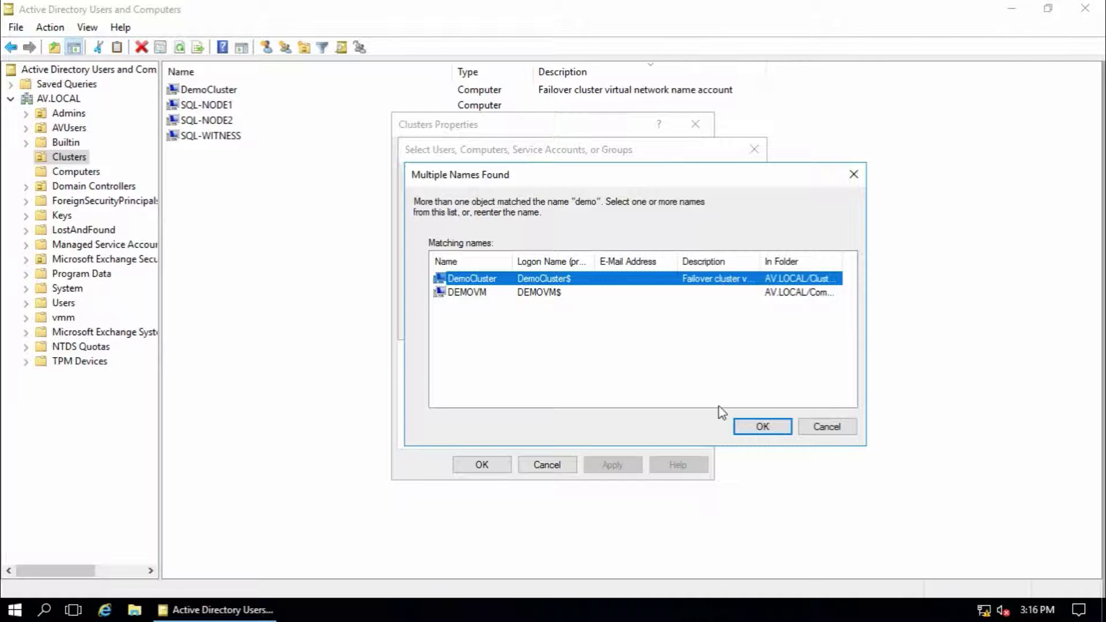
left_click(759, 426)
left_click(661, 323)
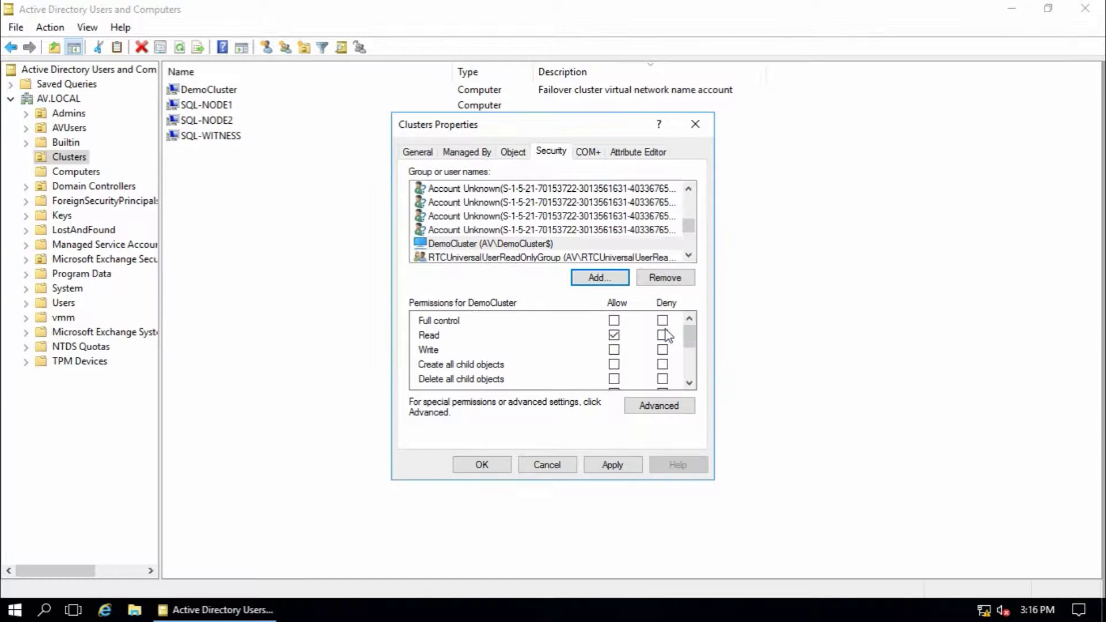
left_click(615, 320)
left_click(612, 464)
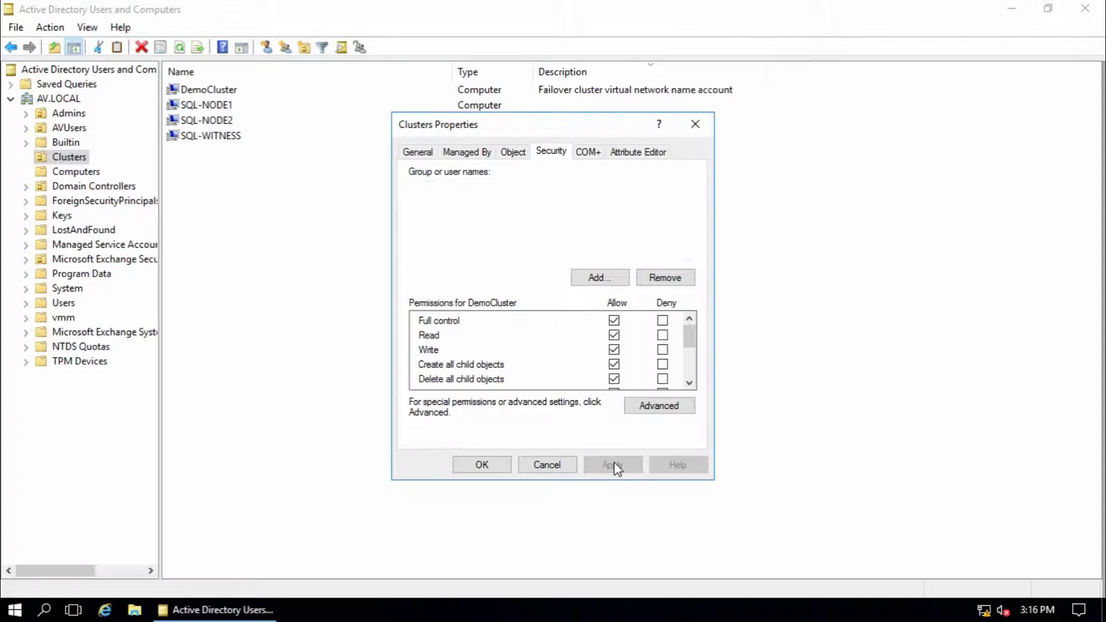
left_click(486, 465)
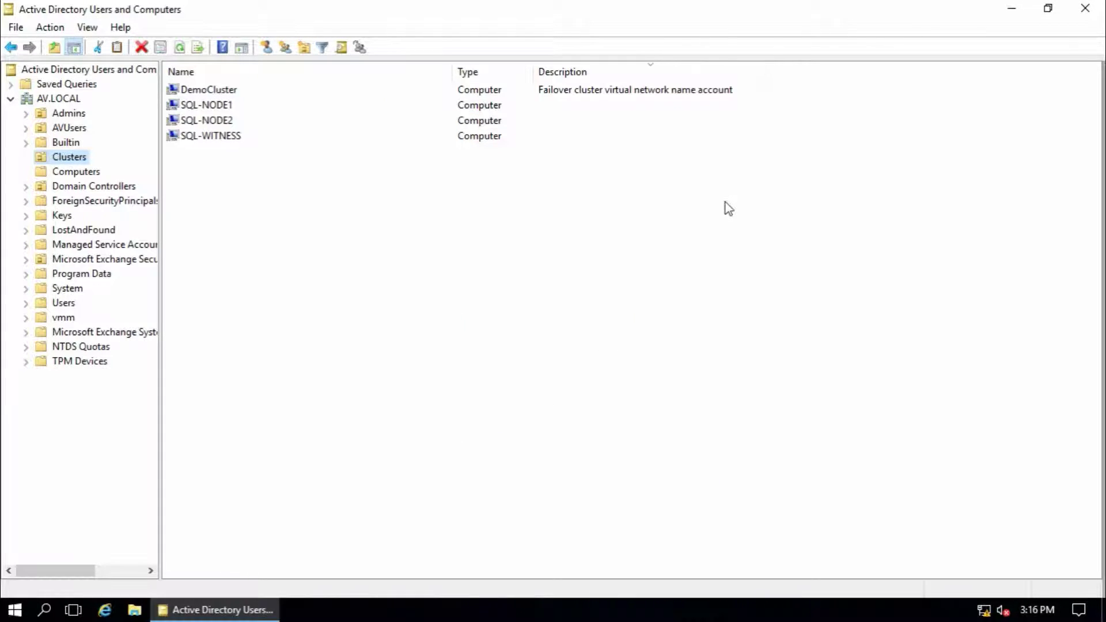
- Back on sql-node1, retry the failed cluster step and close SQL Server setup after it succeeds
mouse_move(797, 7)
left_click(717, 12)
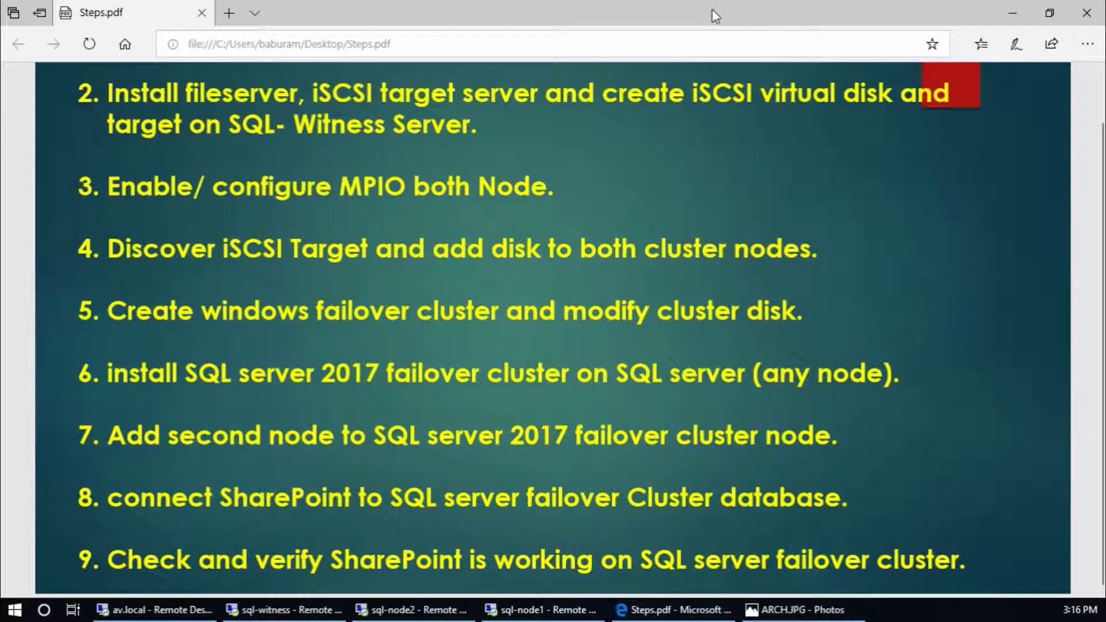
left_click(540, 613)
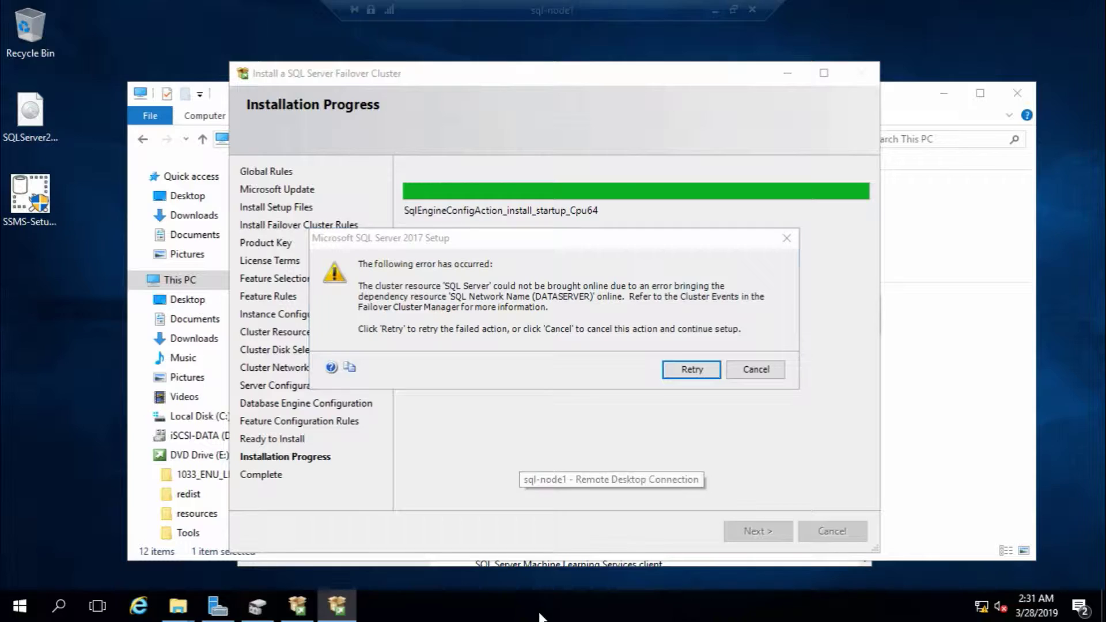
left_click(688, 376)
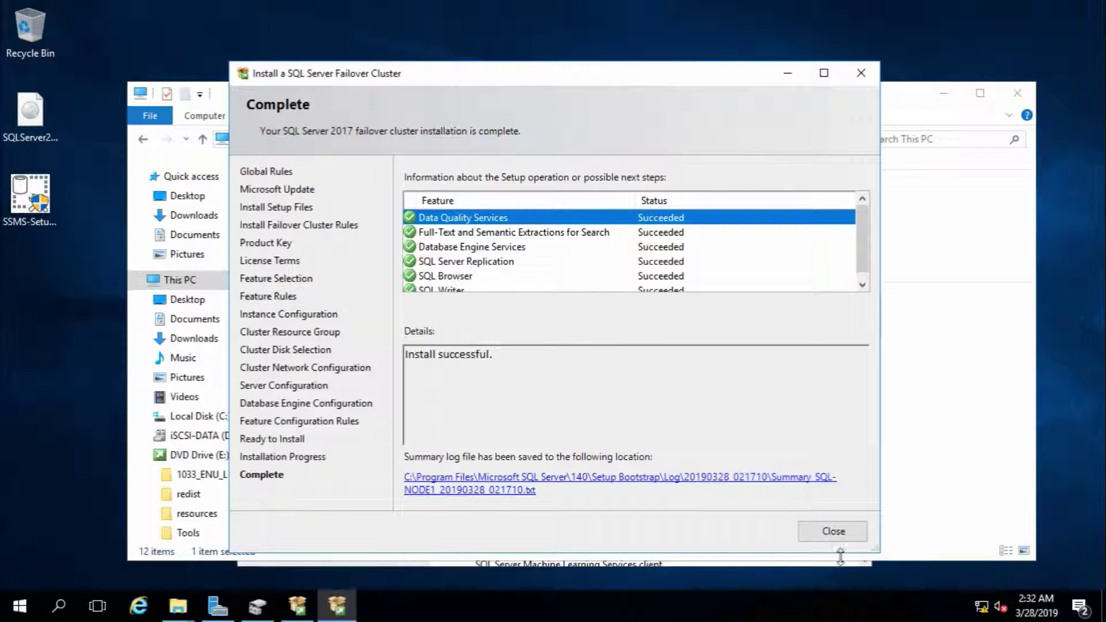
left_click(839, 533)
- Review Steps.pdf steps 6 and 7: installing the SQL cluster and adding the second node
mouse_move(753, 4)
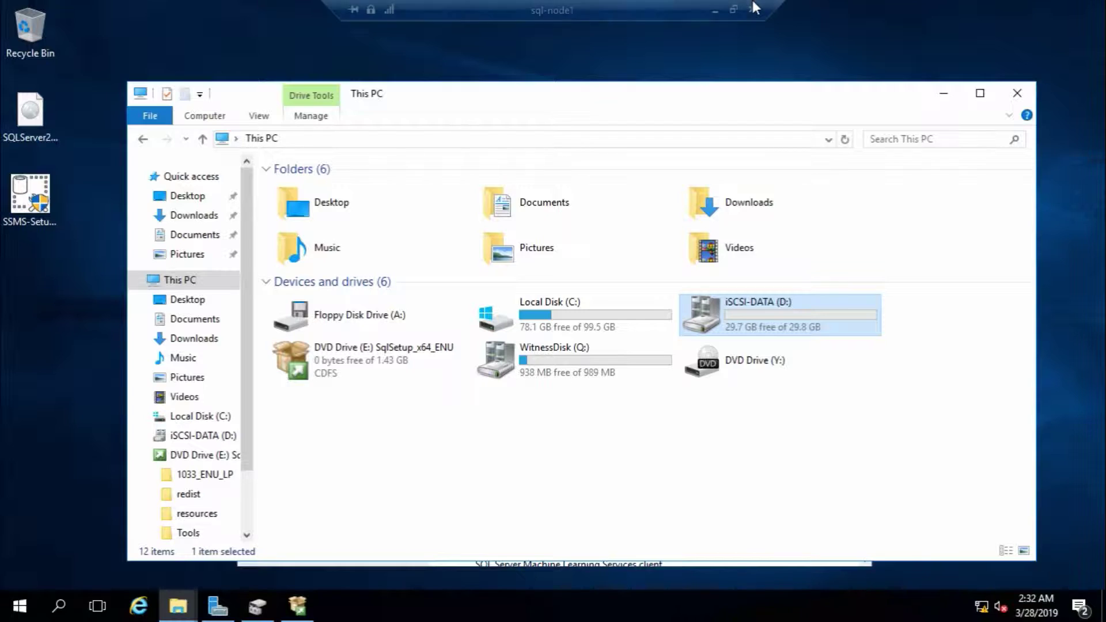
left_click(716, 11)
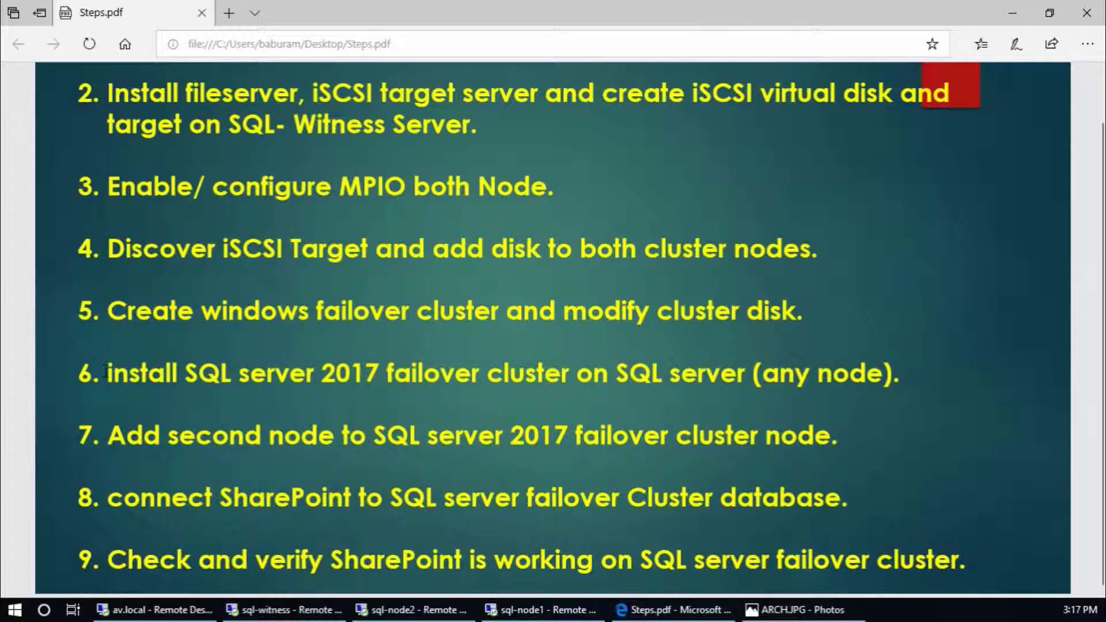
left_click_drag(107, 373, 809, 376)
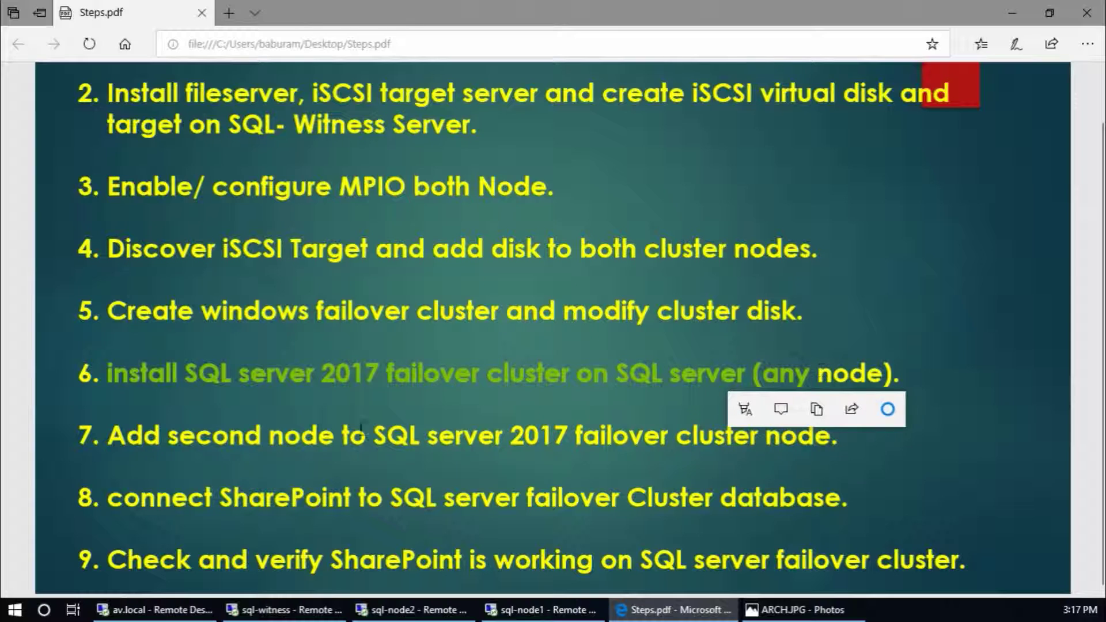
left_click_drag(108, 435, 779, 436)
- Leave the sql-node1 session and switch to the sql-node2 Remote Desktop session
left_click(576, 609)
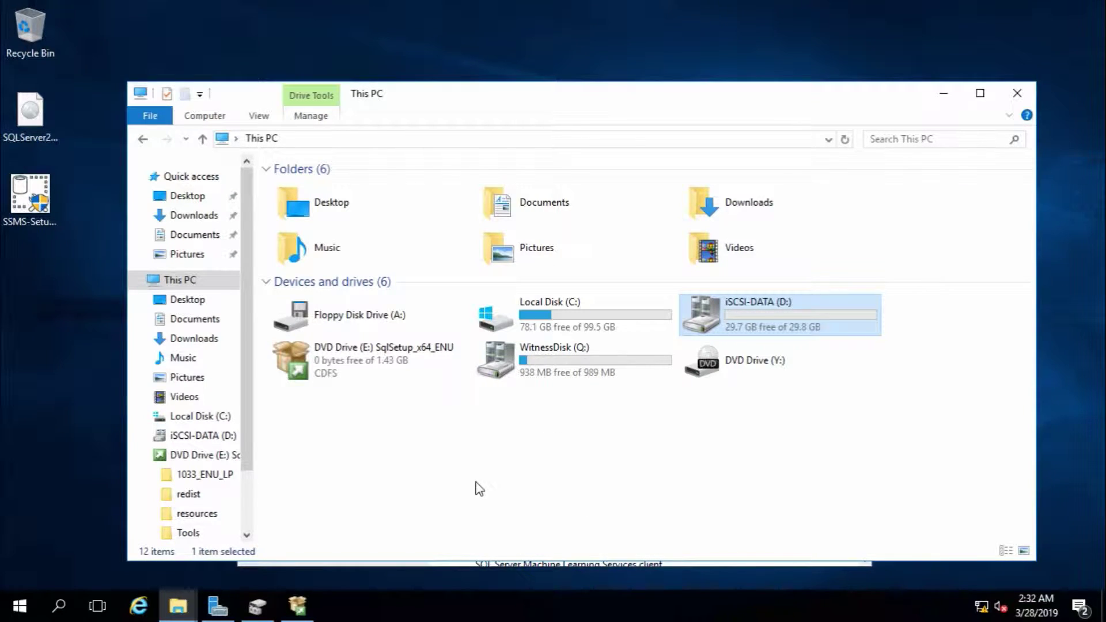
mouse_move(754, 23)
left_click(715, 11)
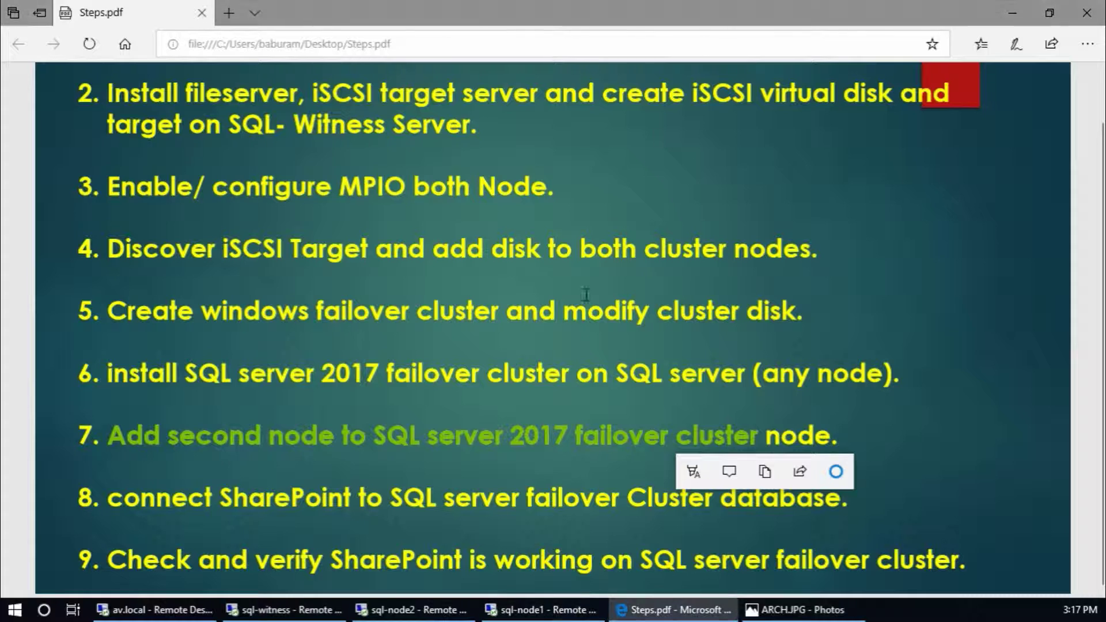
left_click(411, 609)
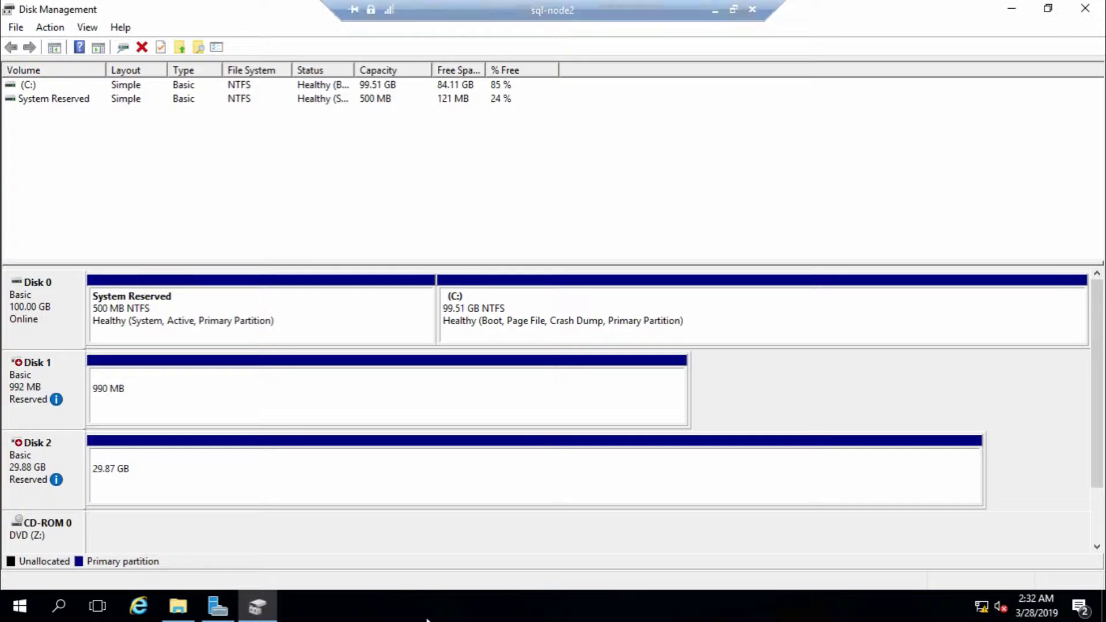
- Mount the SQL Server ISO, run setup.exe as administrator, and choose 'Add node to a SQL Server failover cluster'
left_click(1011, 10)
left_click(1011, 9)
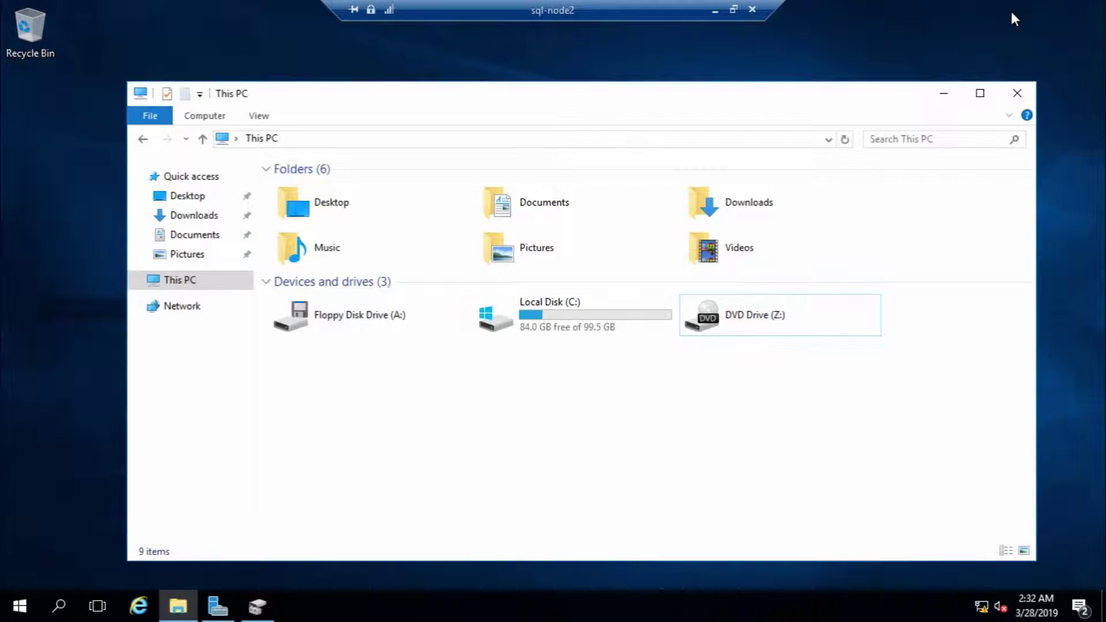
left_click(943, 93)
double_click(327, 119)
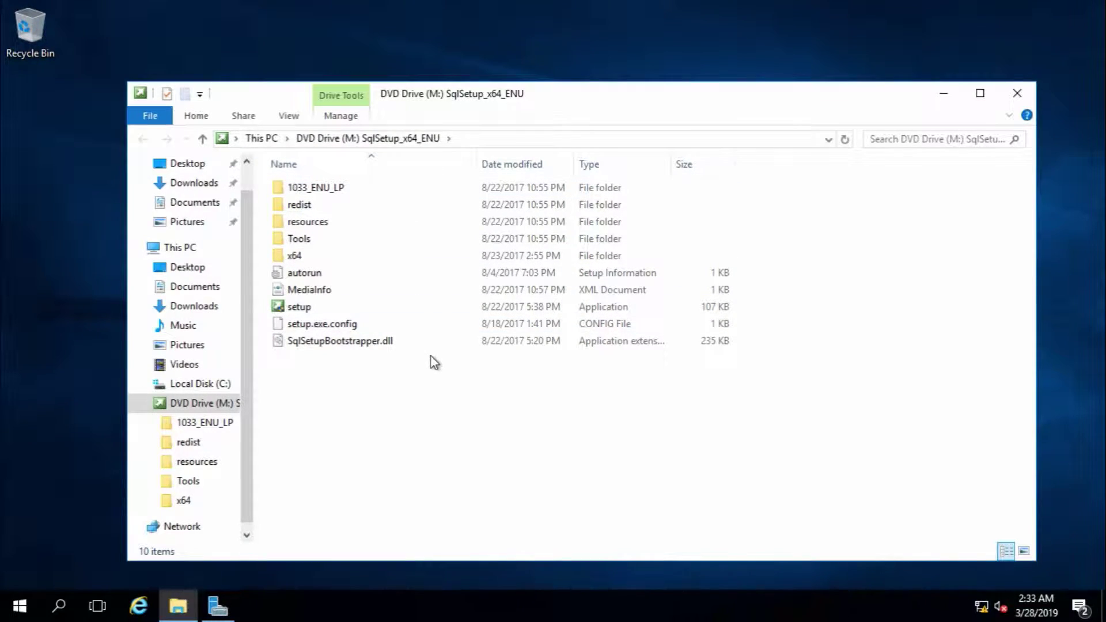
double_click(298, 311)
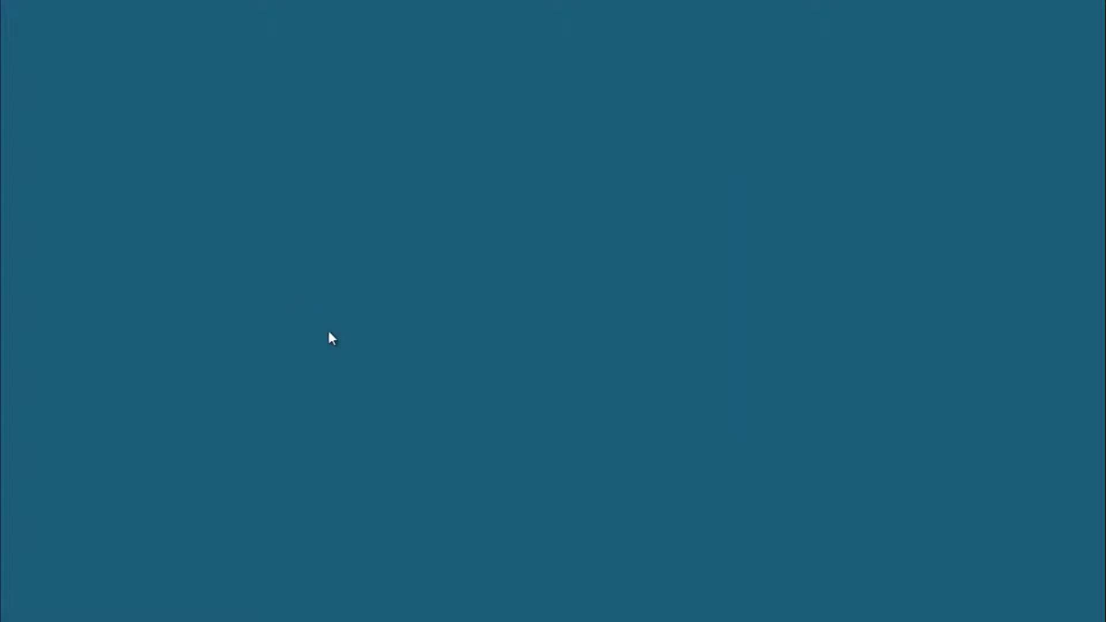
left_click(477, 410)
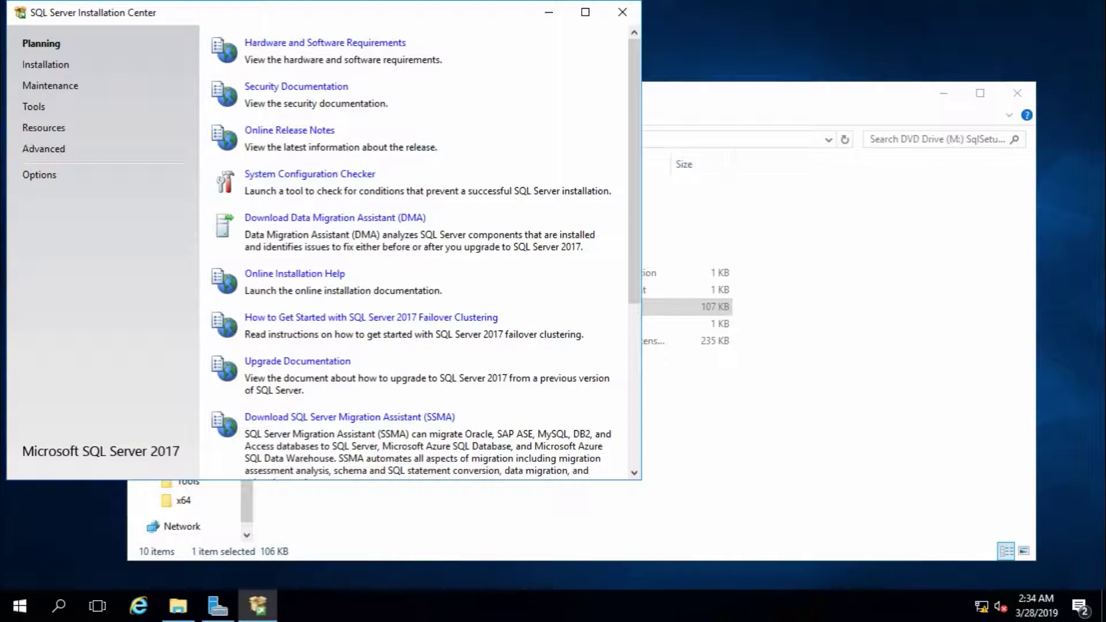
left_click(58, 67)
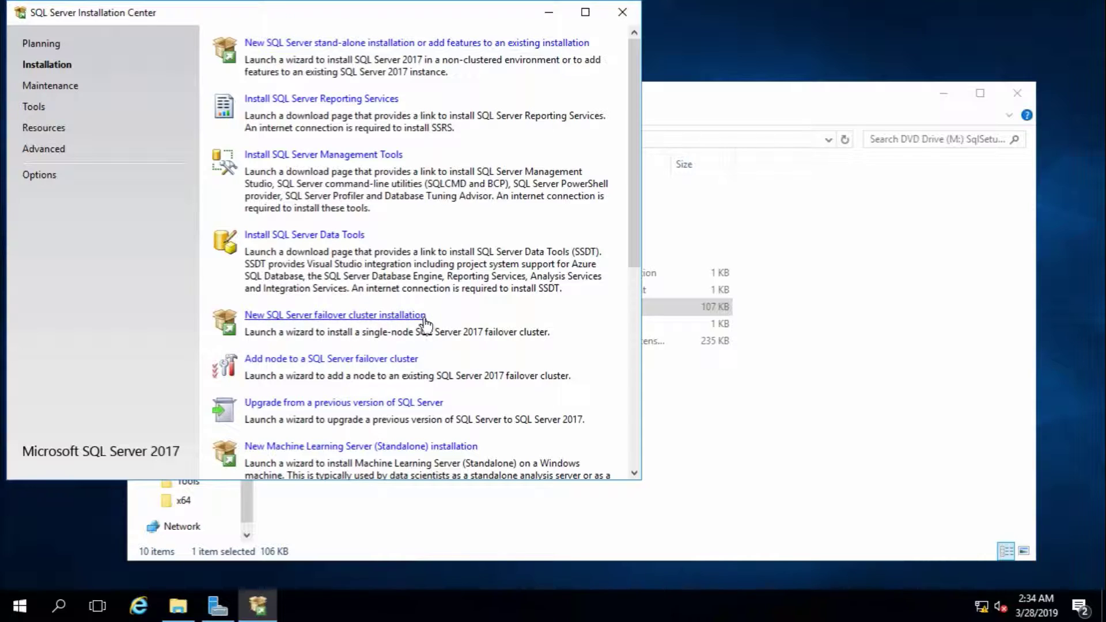
left_click(326, 363)
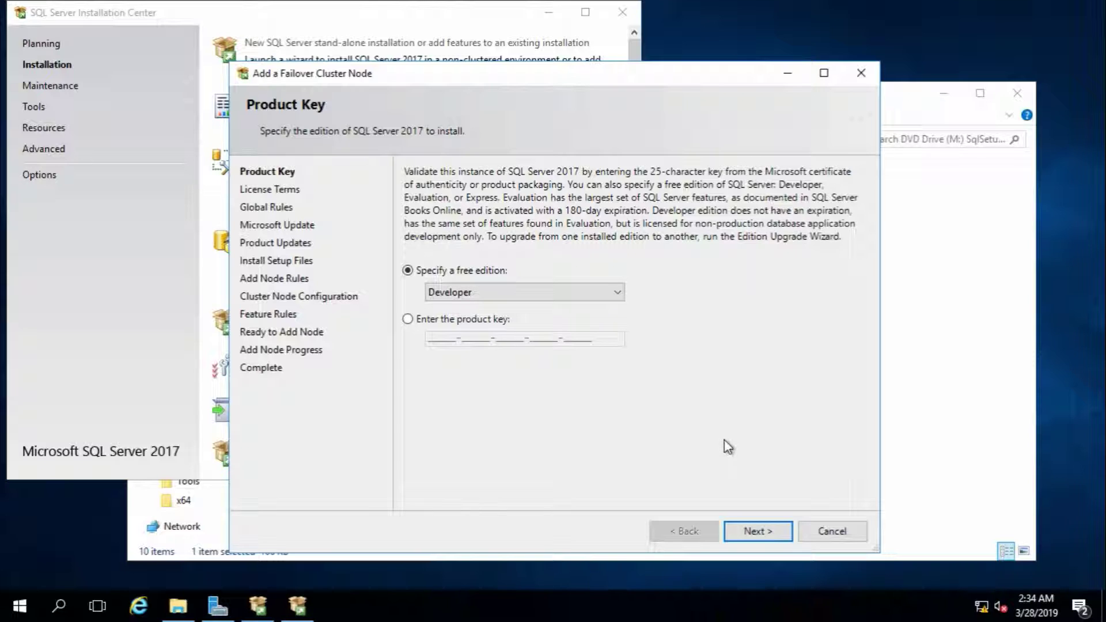
- Keep the Developer edition, accept the license, skip Microsoft Update, and pass the node rules
left_click(759, 530)
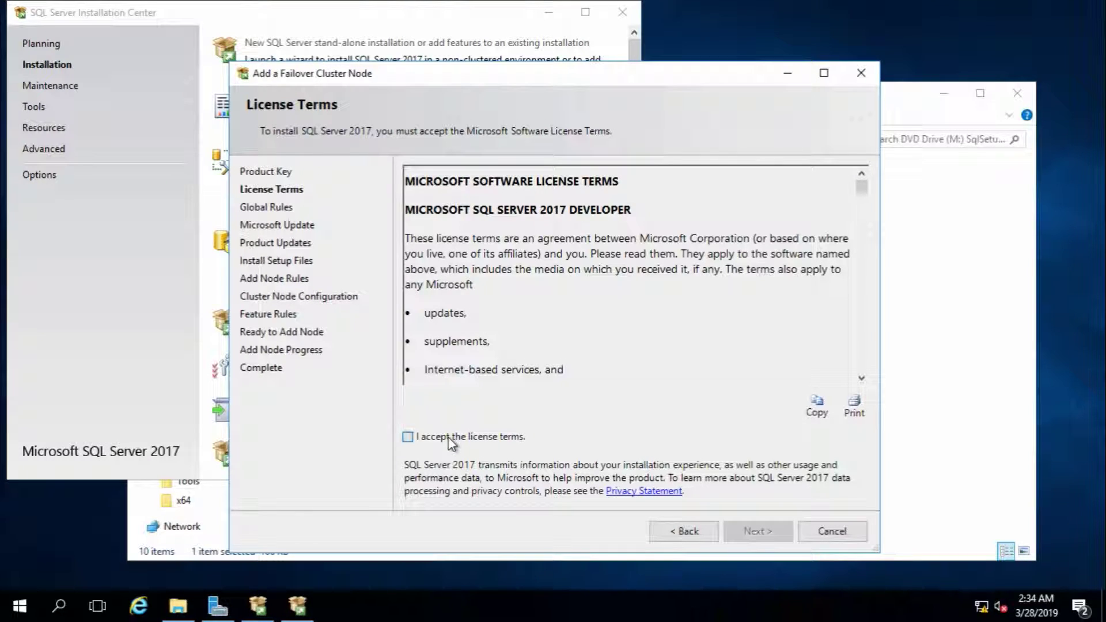
left_click(451, 439)
left_click(748, 531)
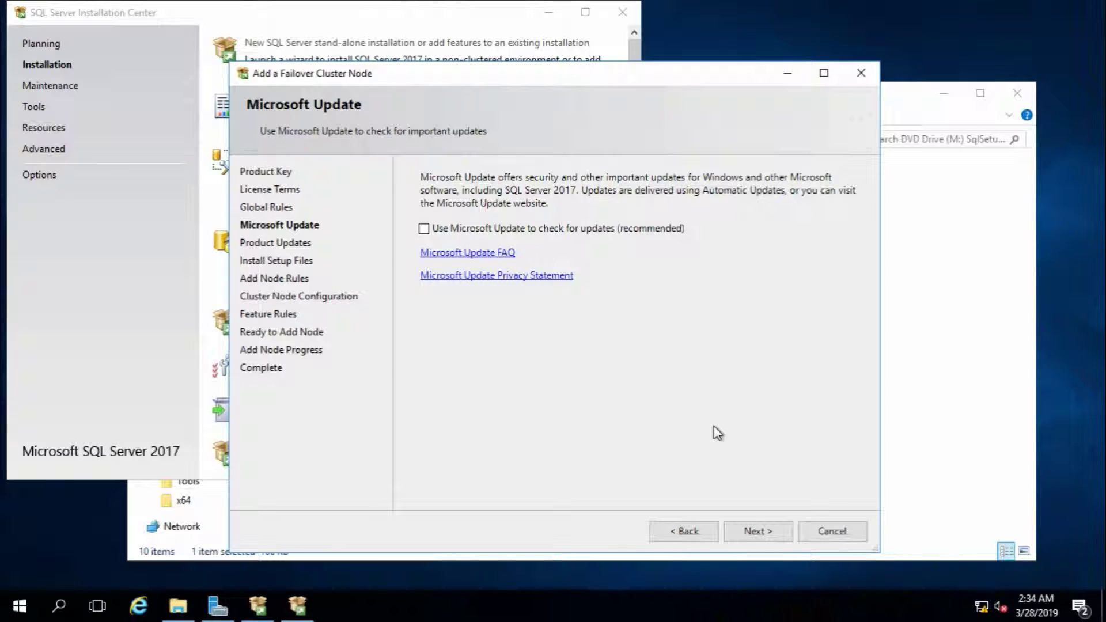
left_click(759, 533)
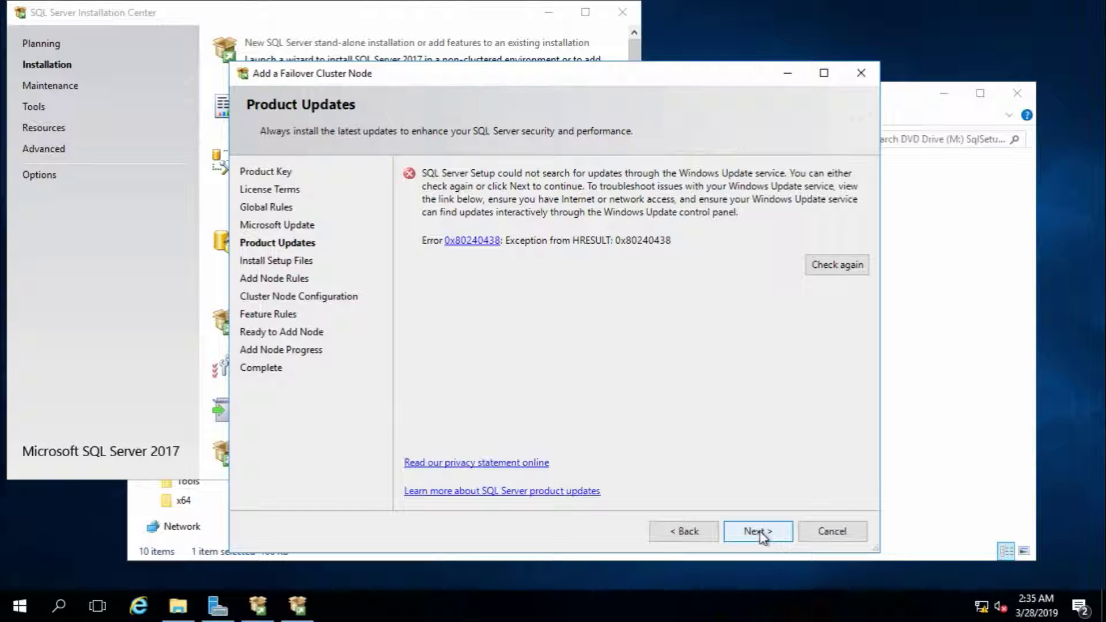
left_click(760, 533)
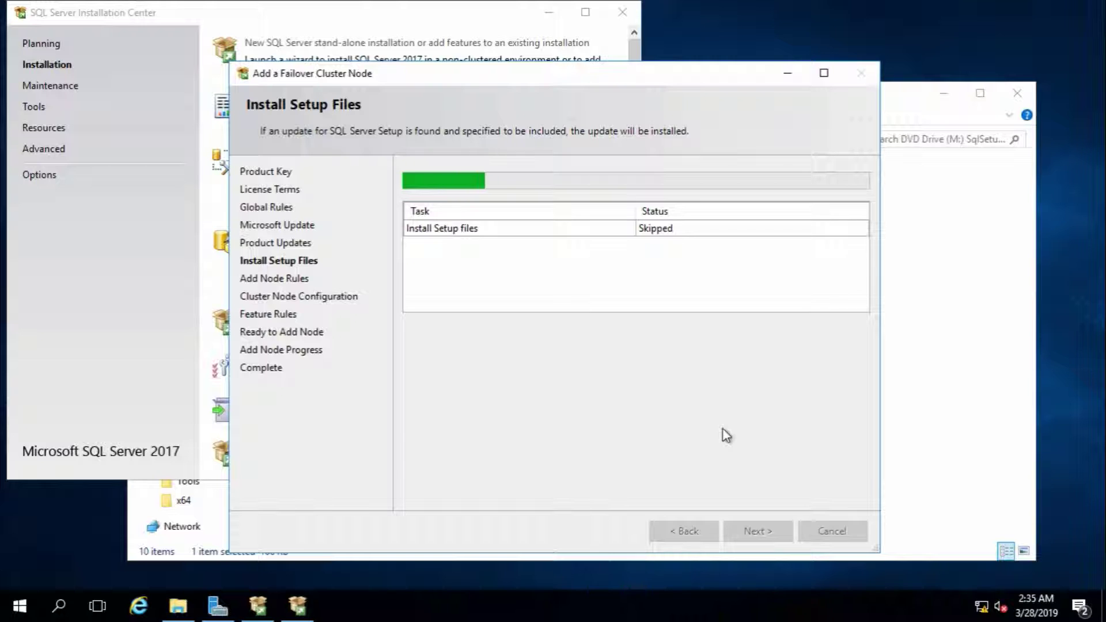
left_click(443, 224)
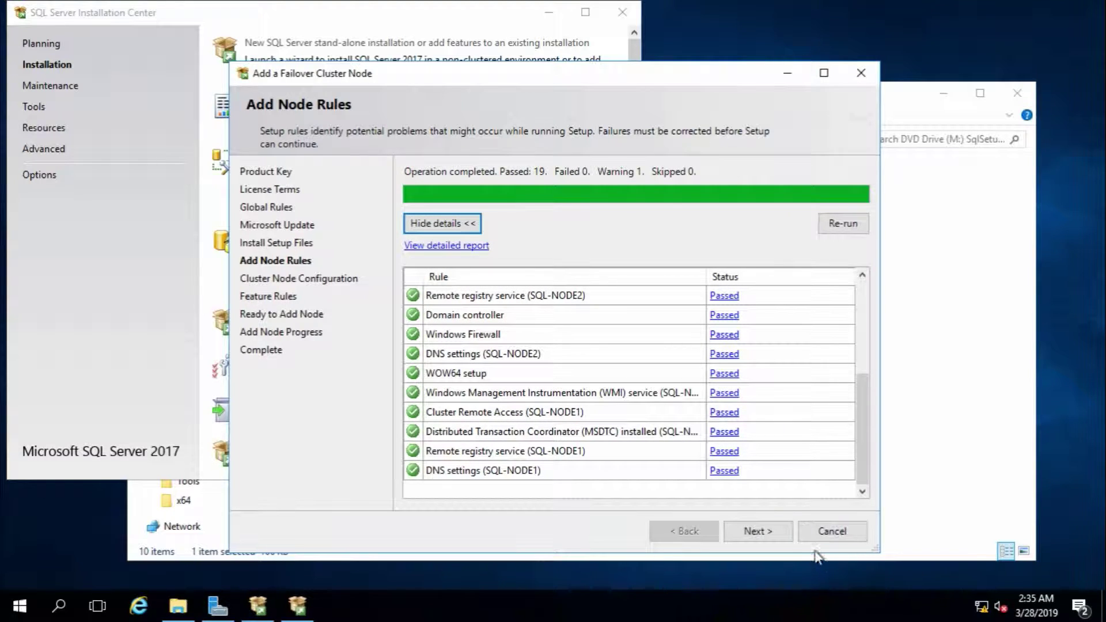
left_click(763, 530)
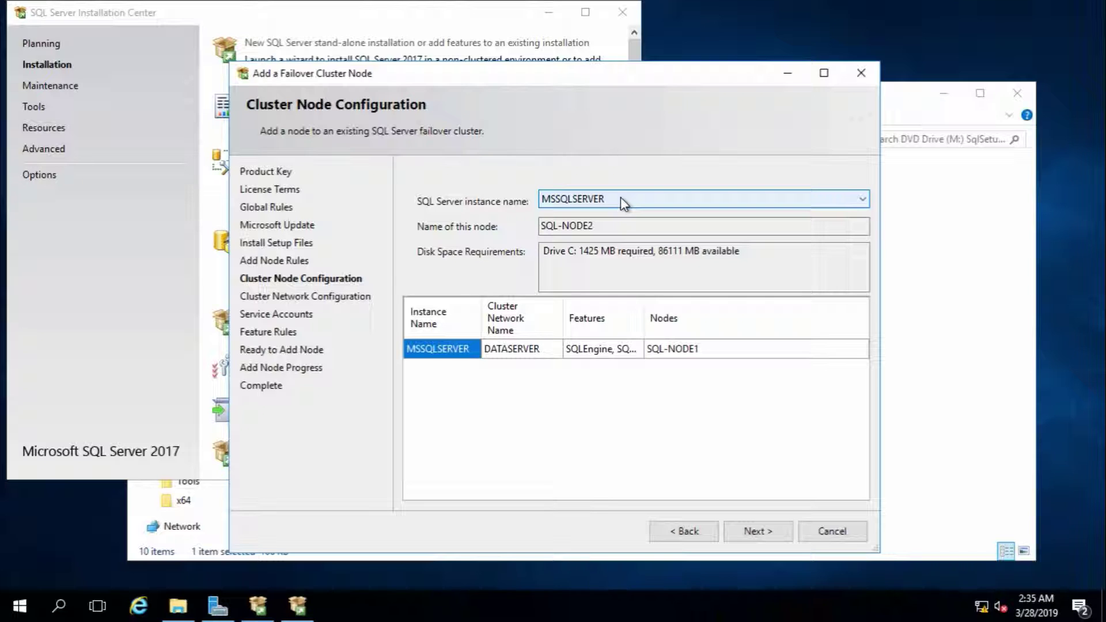
- Join SQL-NODE2 to instance MSSQLSERVER on DATASERVER, keeping the existing cluster network settings
left_click(620, 197)
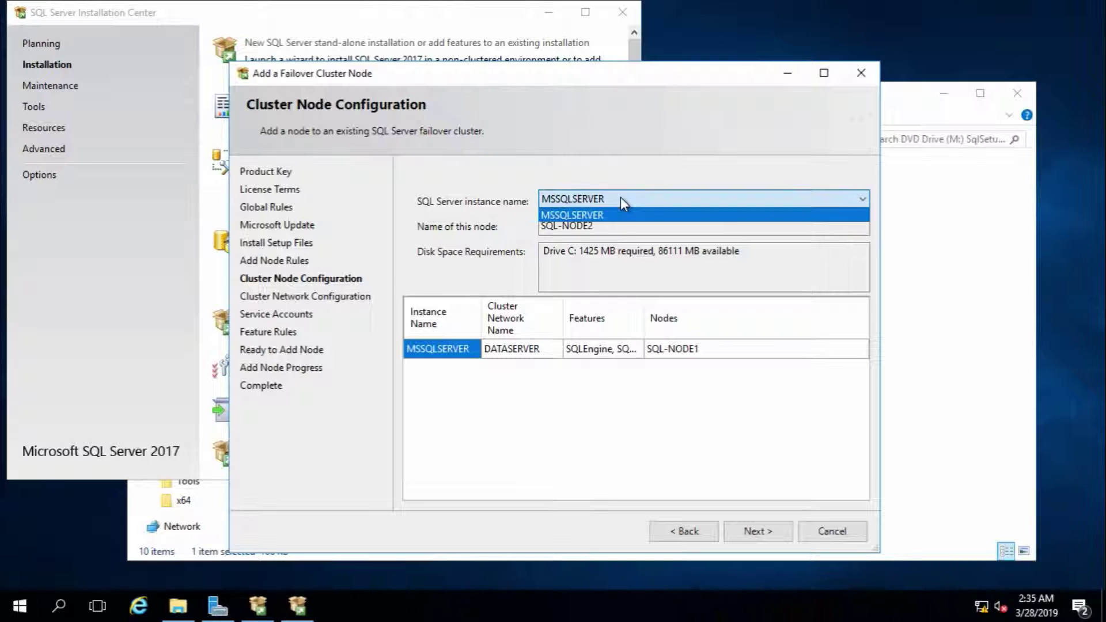
left_click(620, 197)
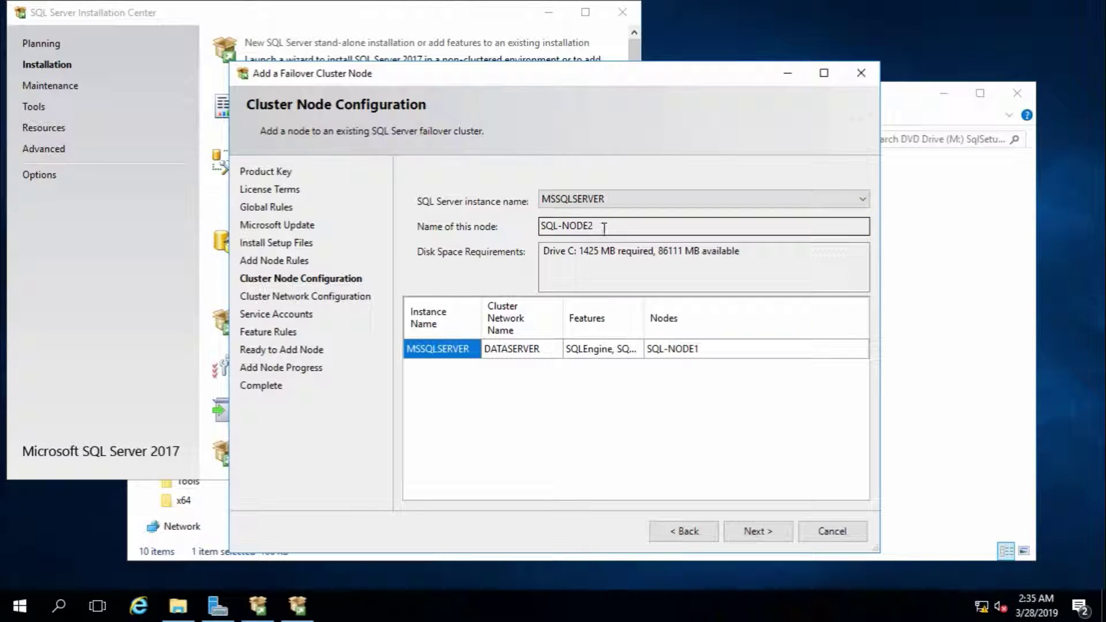
left_click_drag(599, 225, 589, 225)
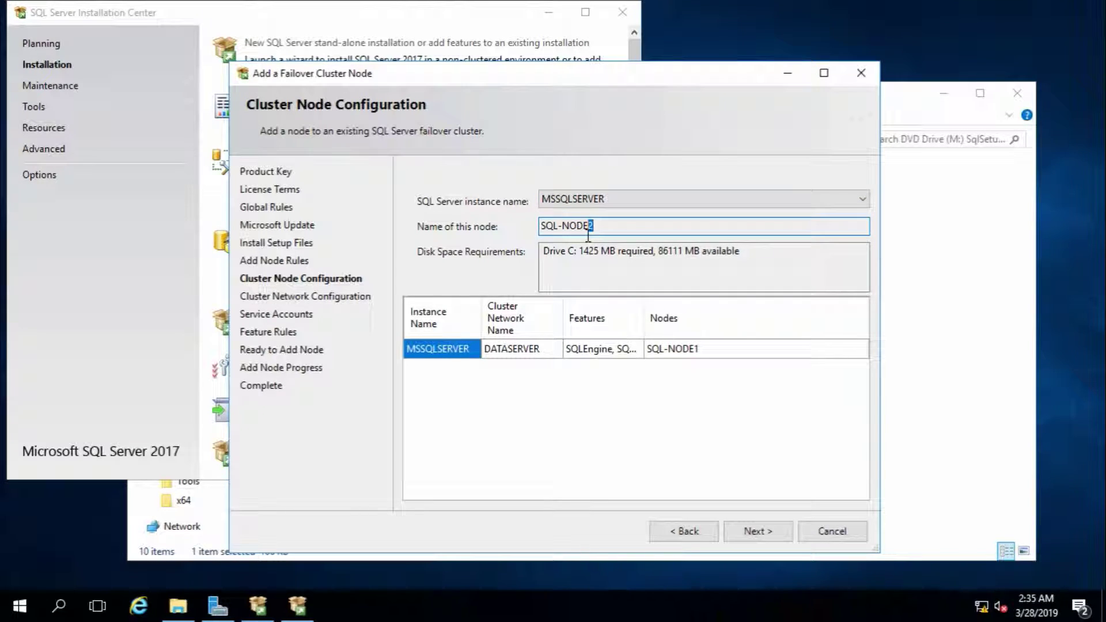
left_click(518, 352)
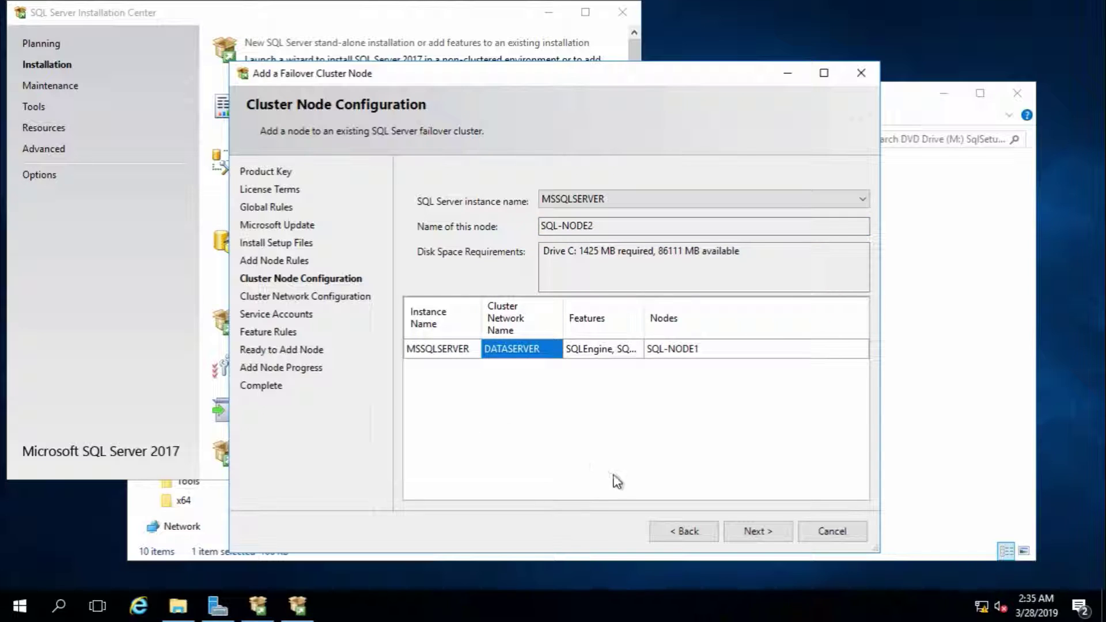
left_click(751, 530)
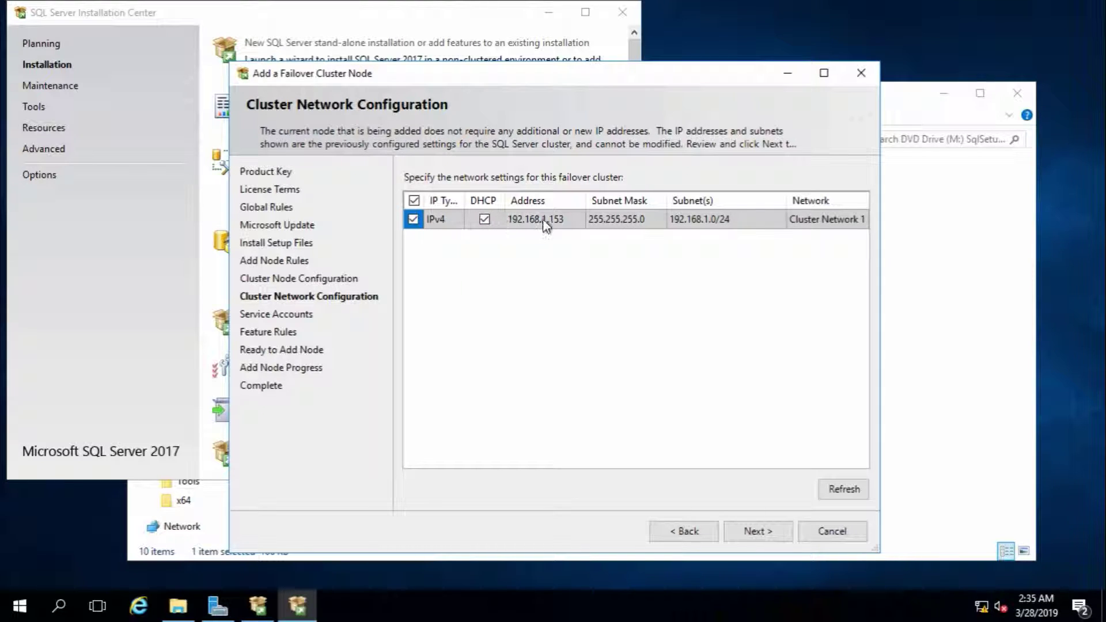
left_click(754, 531)
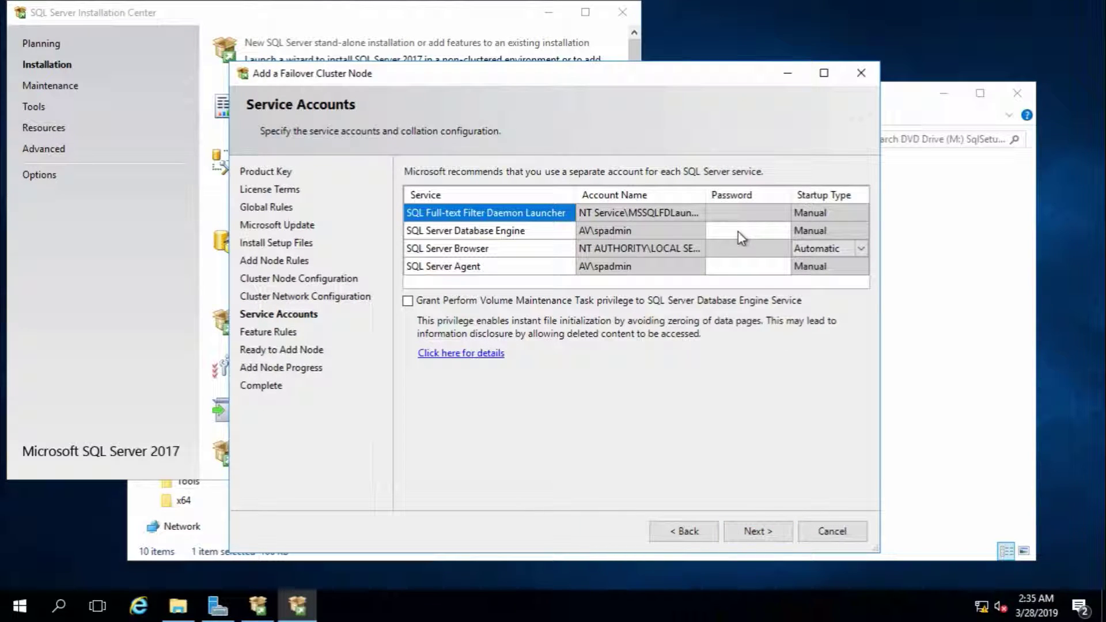
- Enter the Database Engine and SQL Server Agent service account passwords and reach Ready to Add Node
left_click(739, 231)
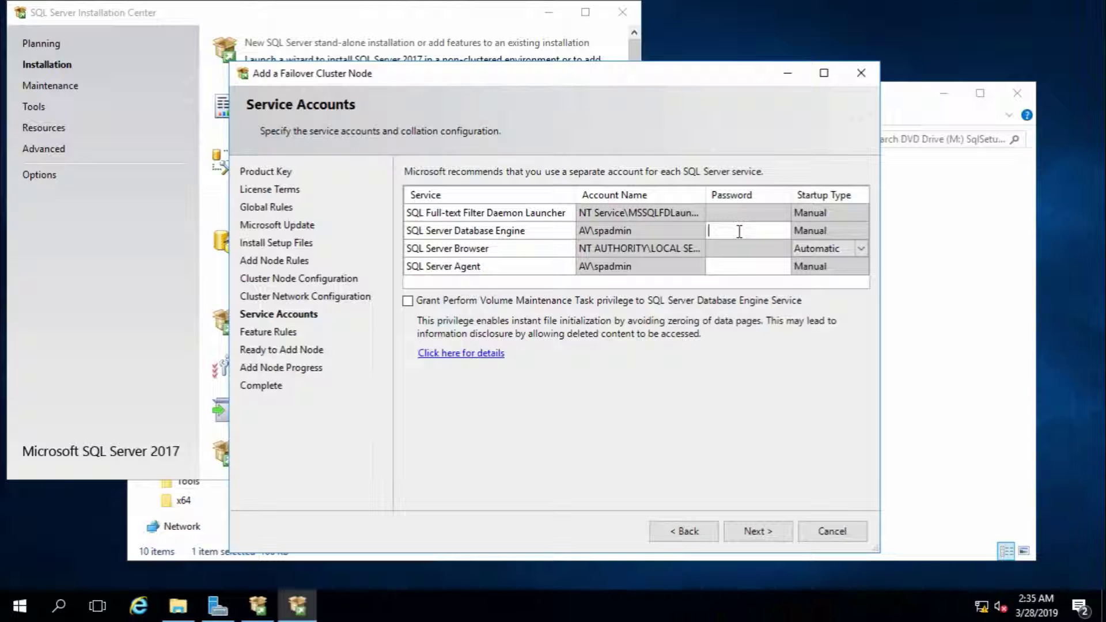
type("Pa")
left_click(729, 266)
type("Passwo")
left_click(753, 528)
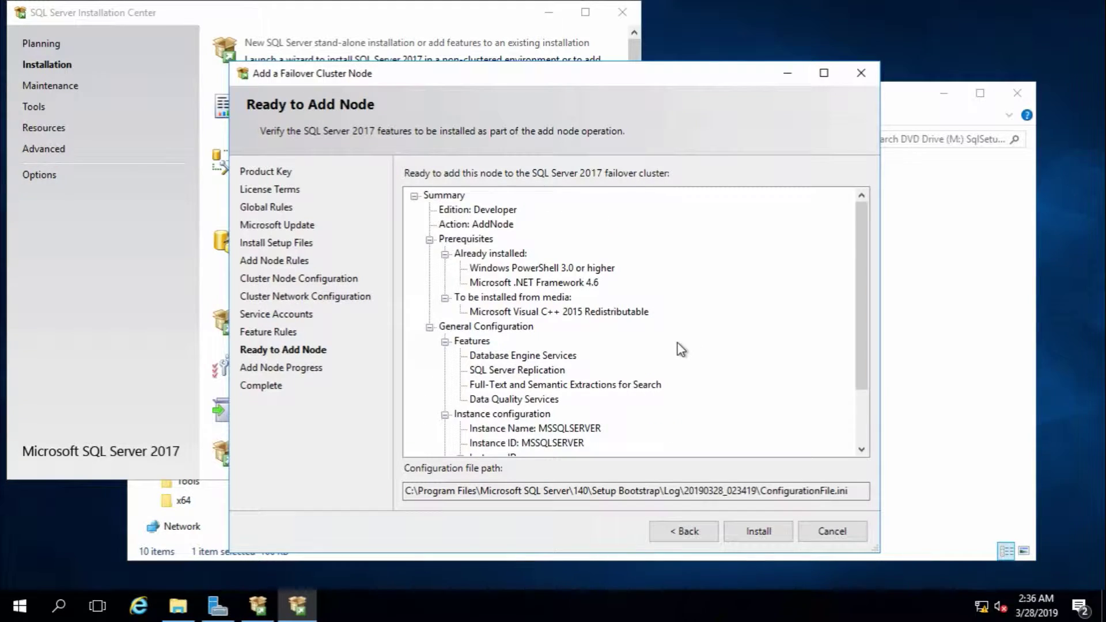
- Install the node, then close the completed wizard and SQL Server Installation Center once all features succeed
scroll(681, 350, "down", 2)
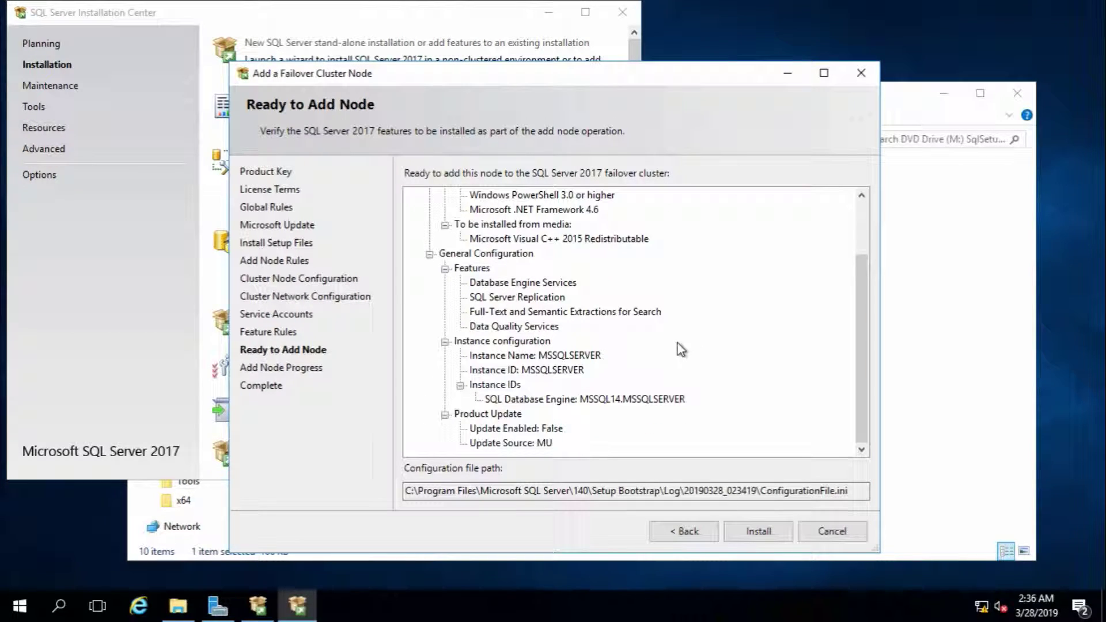
left_click(769, 533)
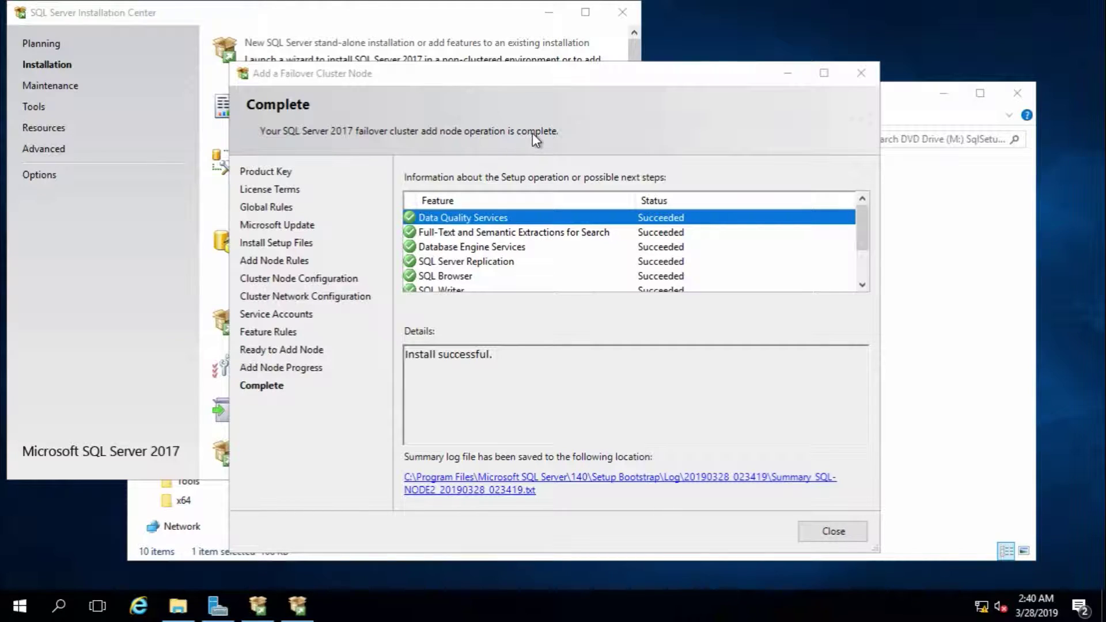
left_click(829, 536)
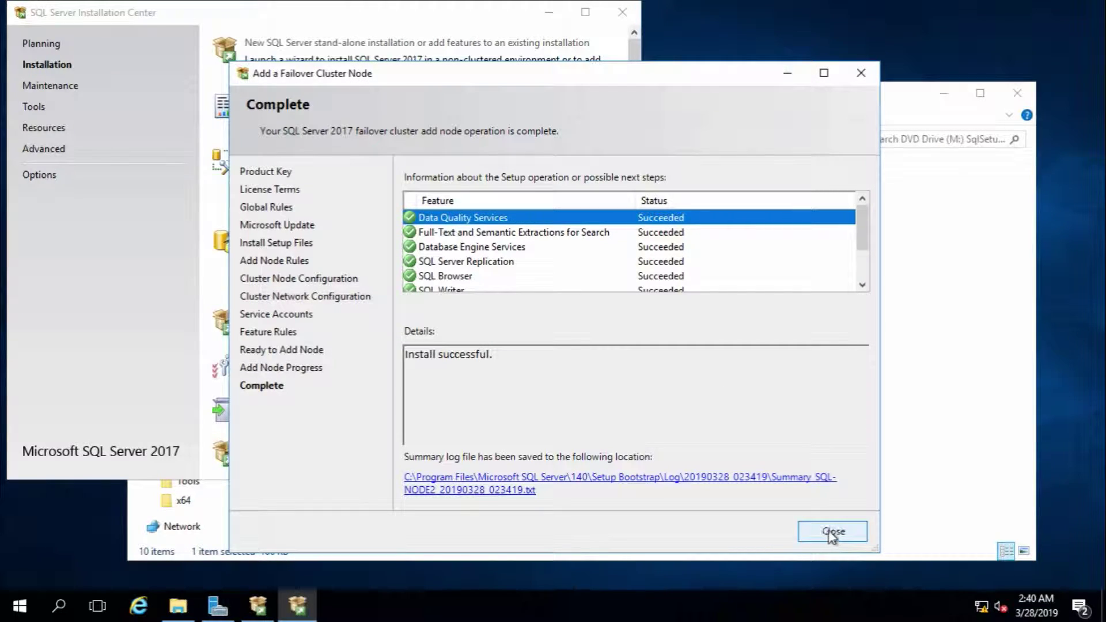
left_click(831, 533)
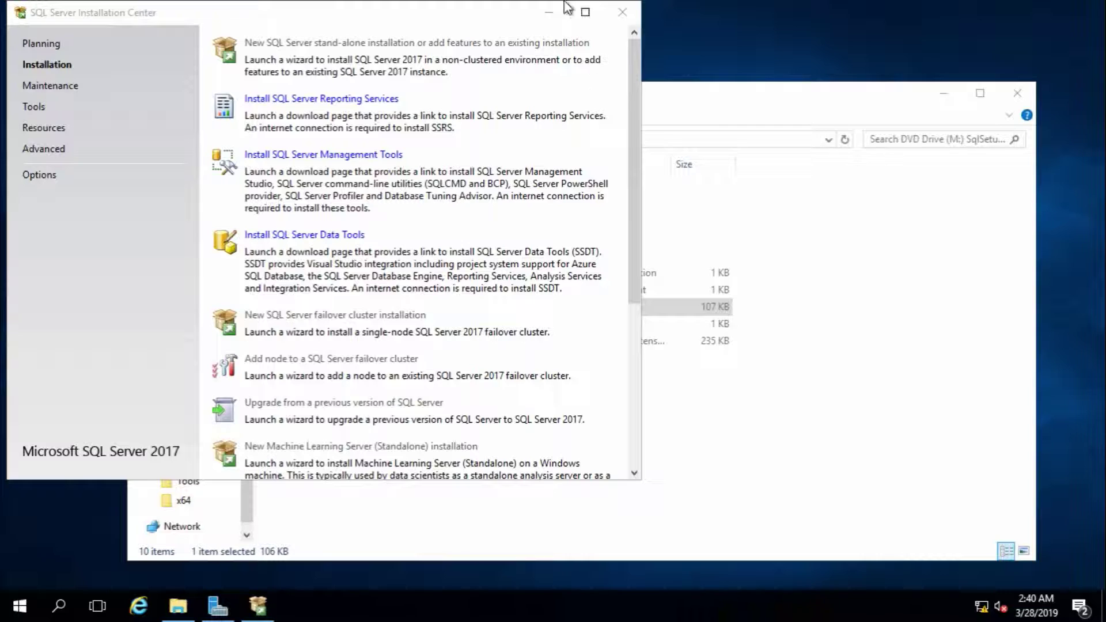
left_click(639, 22)
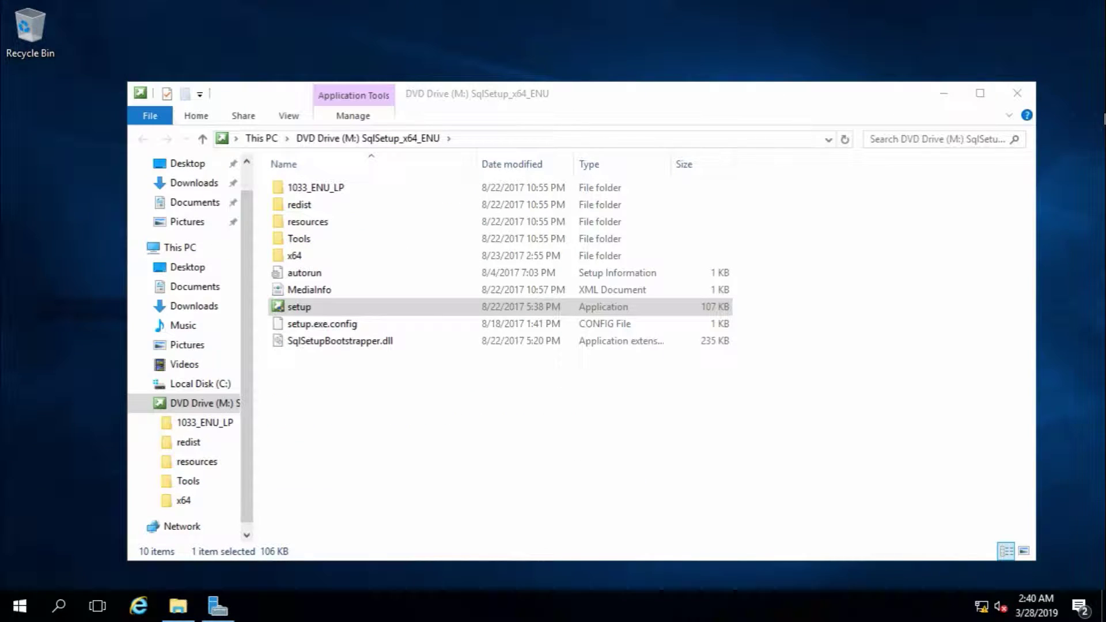
- On sql-witness, open Failover Cluster Manager and show the cluster's Roles list
left_click(1017, 93)
mouse_move(627, 1)
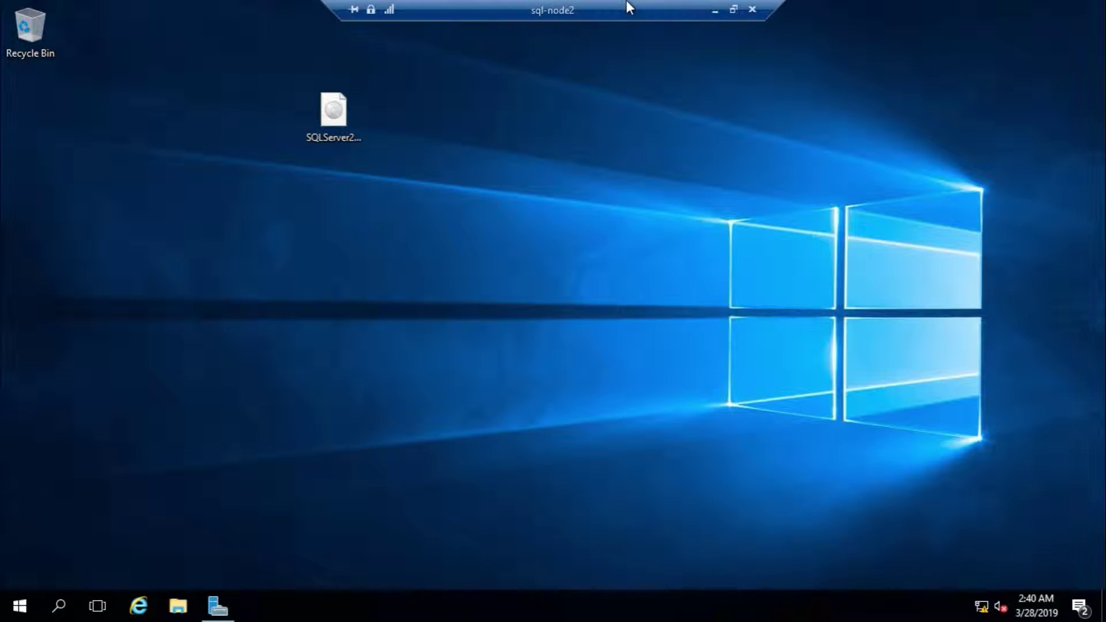
left_click(715, 14)
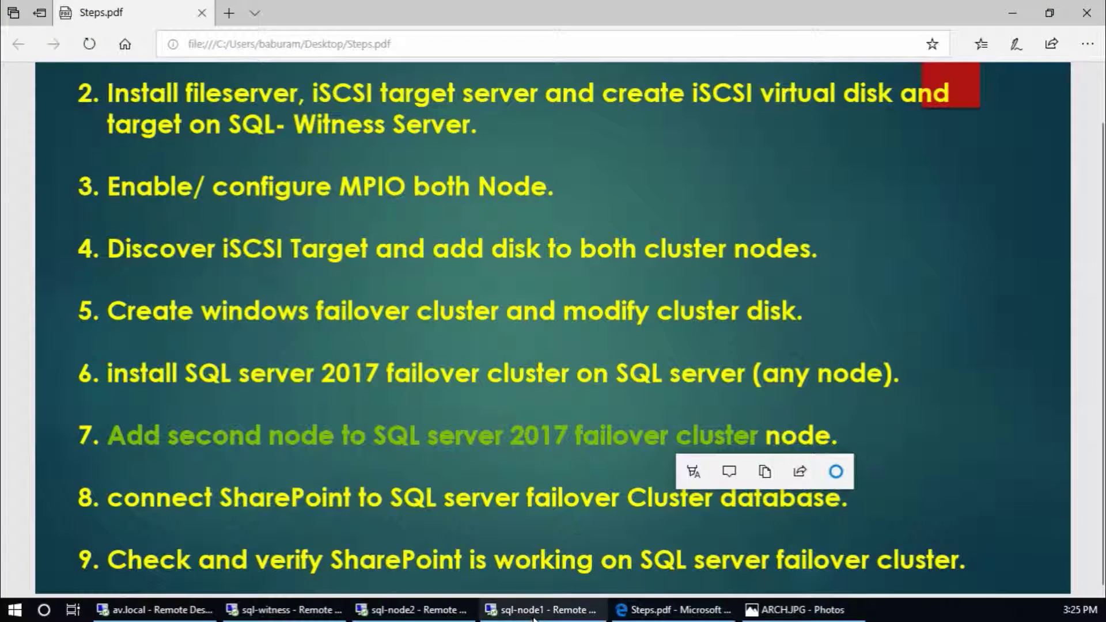
left_click(296, 613)
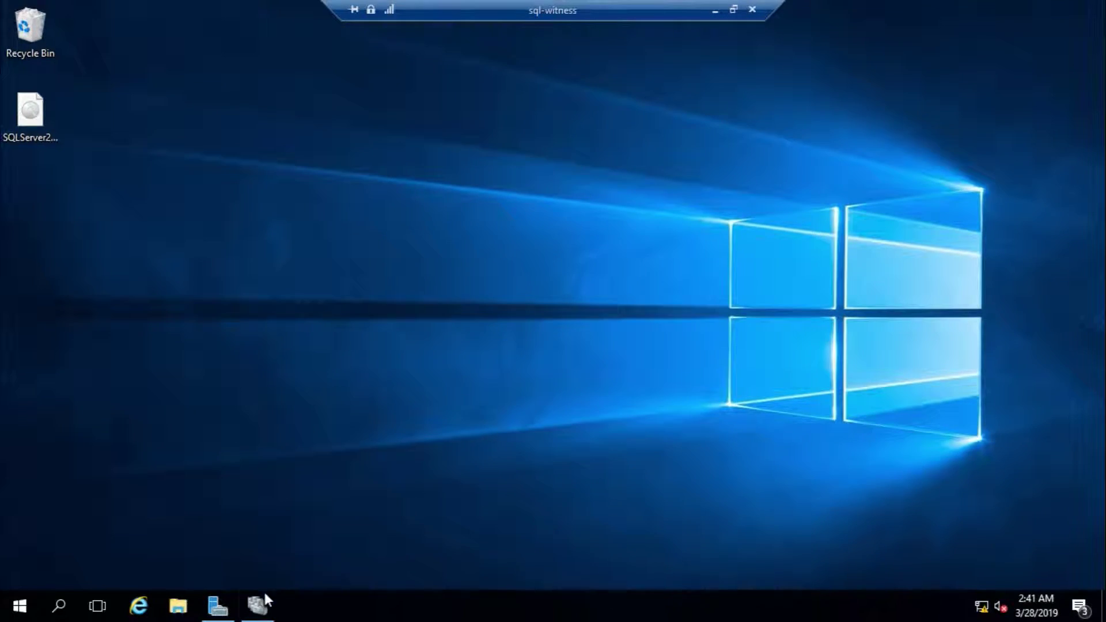
left_click(265, 595)
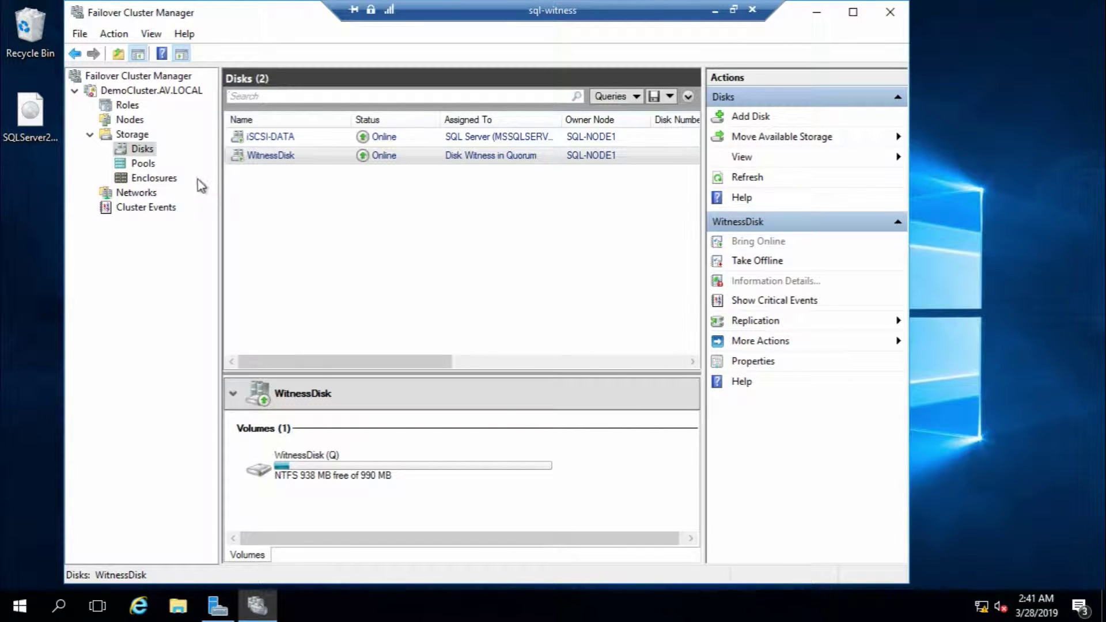
left_click(128, 105)
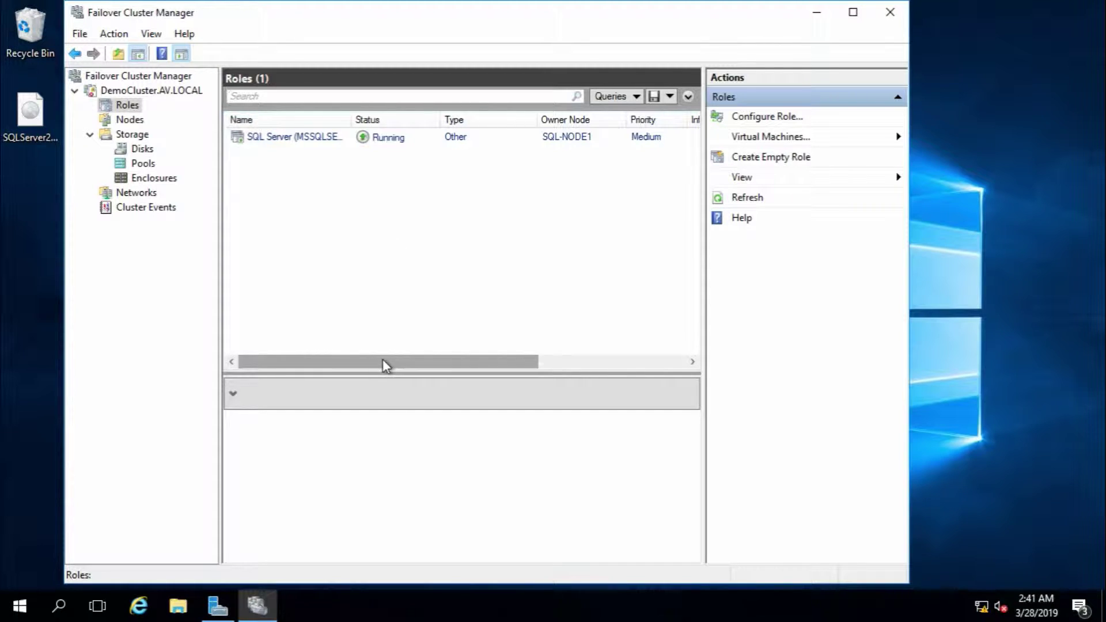
- Move the SQL Server (MSSQLSERVER) role to the best possible node, SQL-NODE2, and check its Summary
left_click_drag(383, 360, 309, 360)
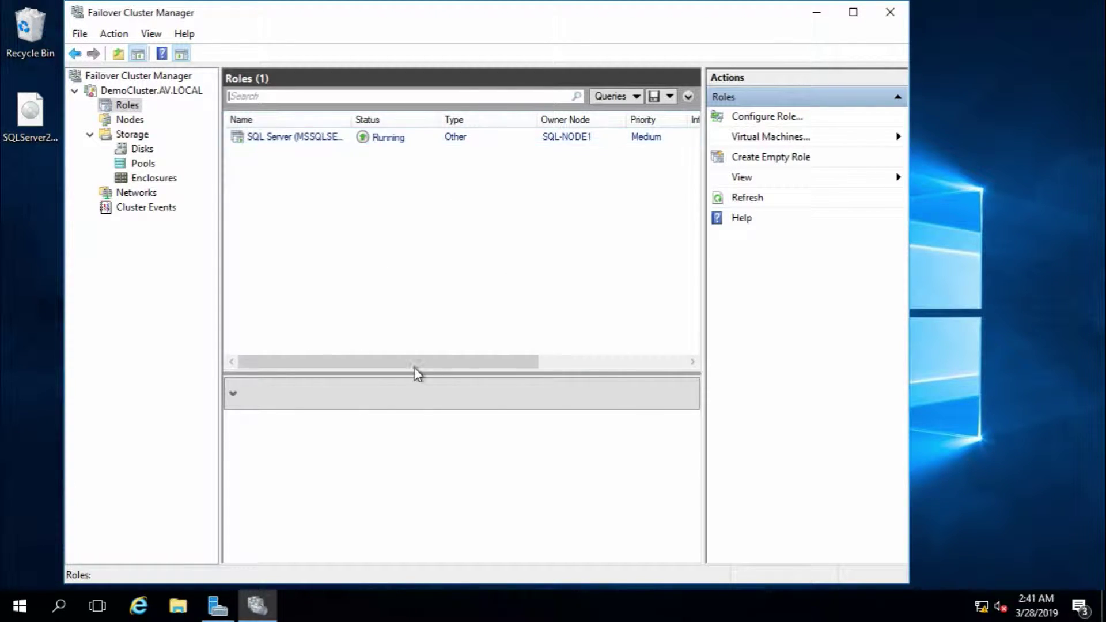
left_click(315, 142)
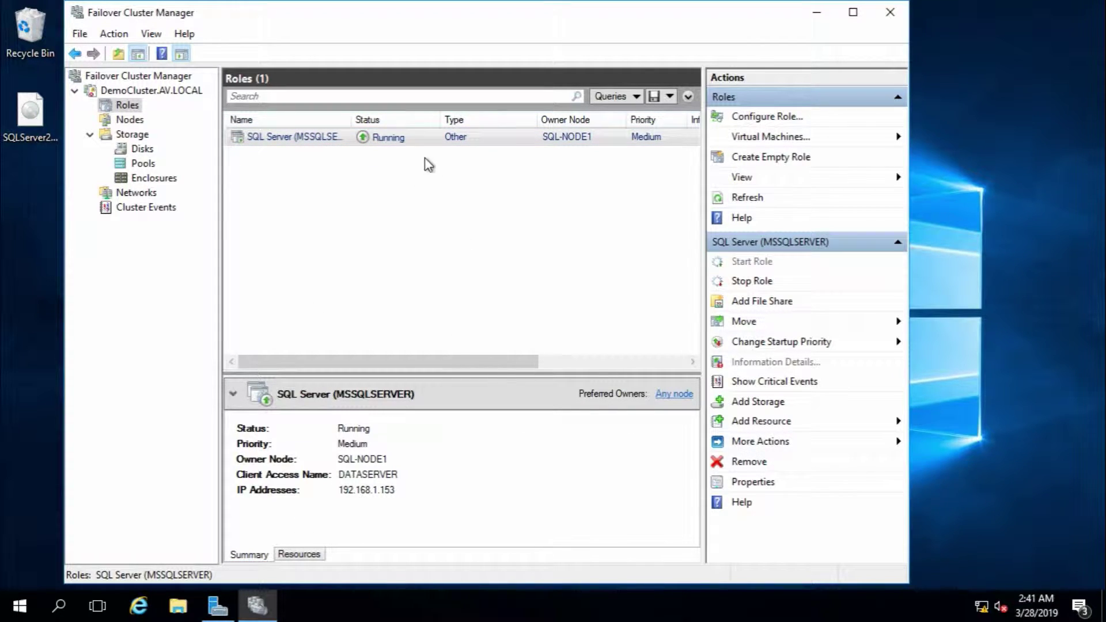
right_click(412, 138)
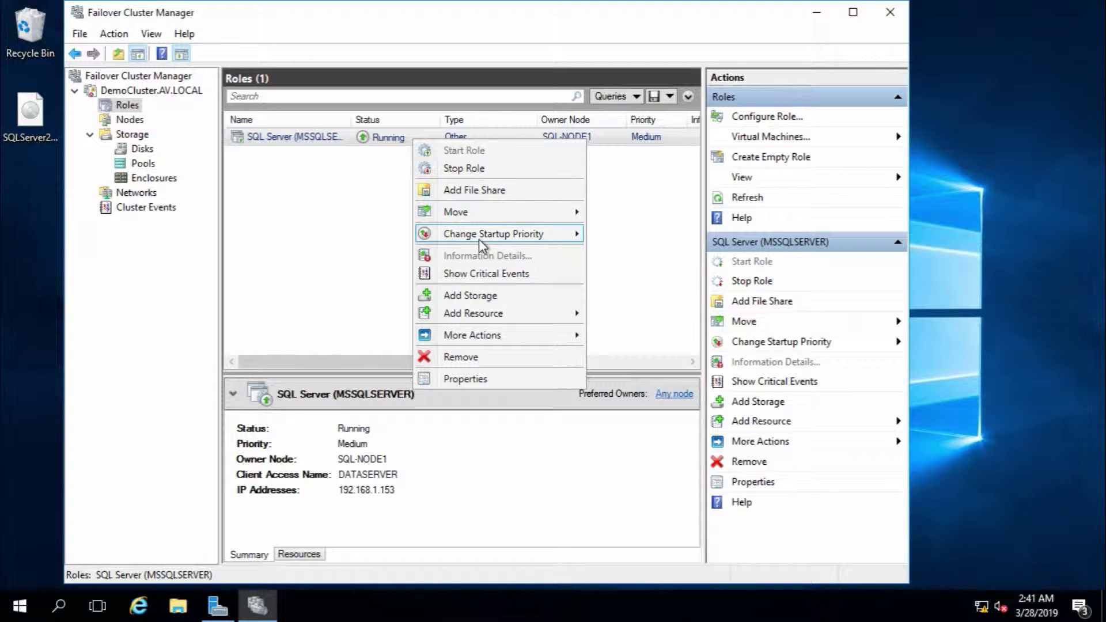
mouse_move(482, 212)
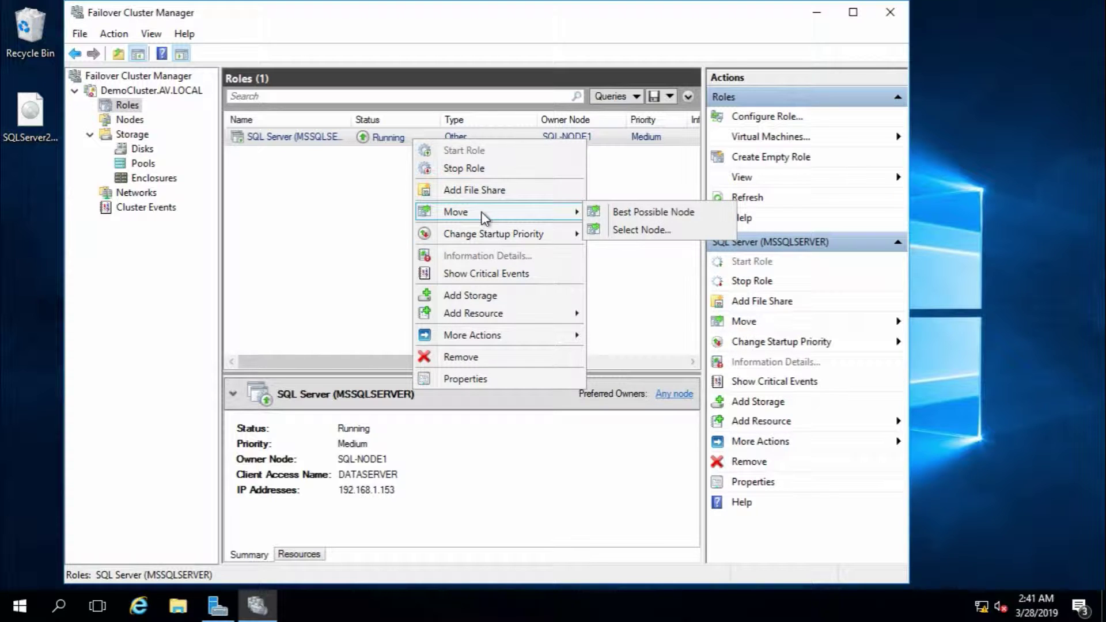
left_click(654, 219)
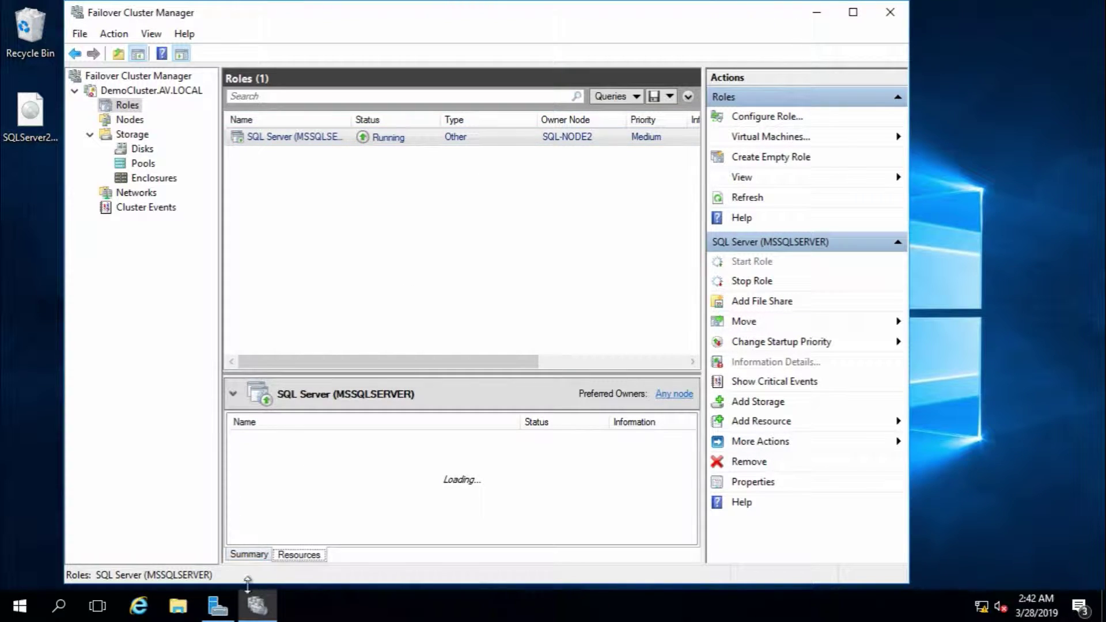
left_click(248, 554)
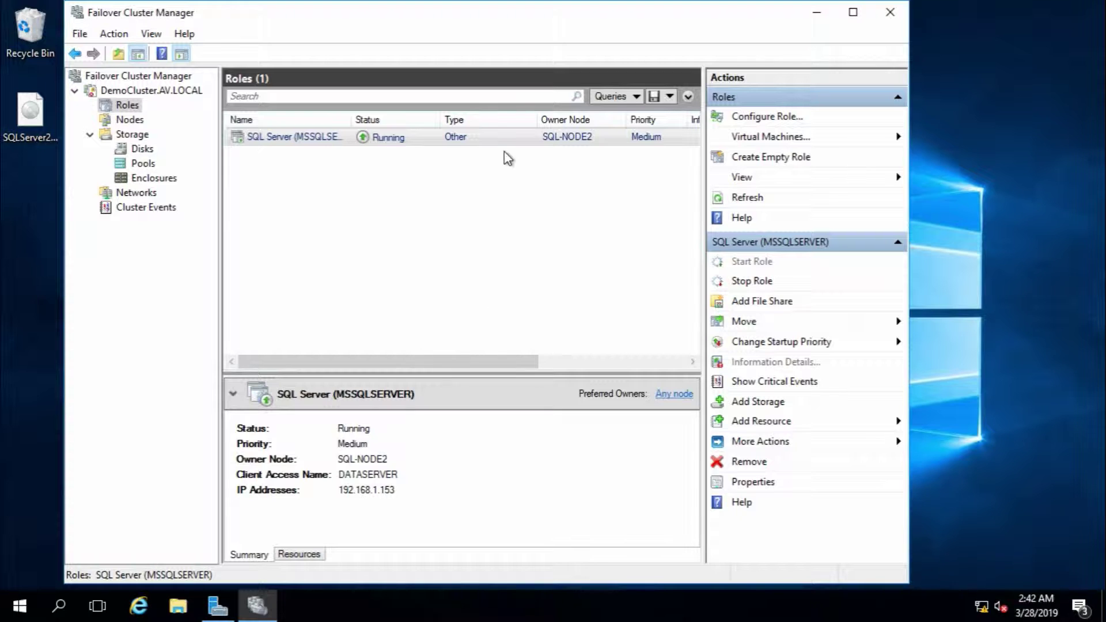
- On sql-node2, close Disk Management and restart the server with the default reason
mouse_move(645, 3)
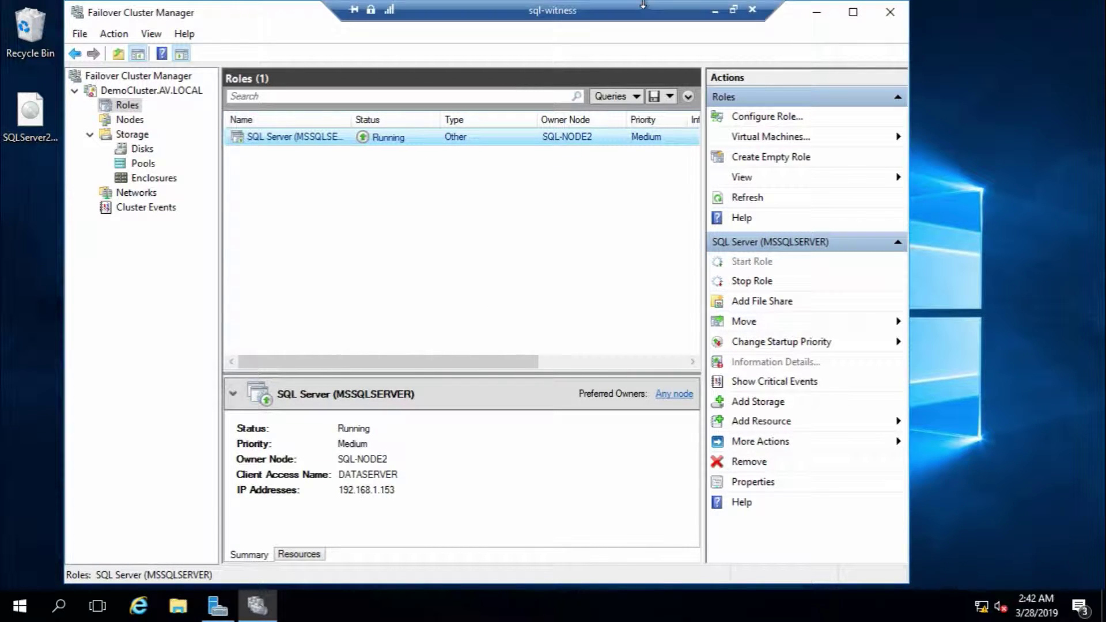
left_click(714, 11)
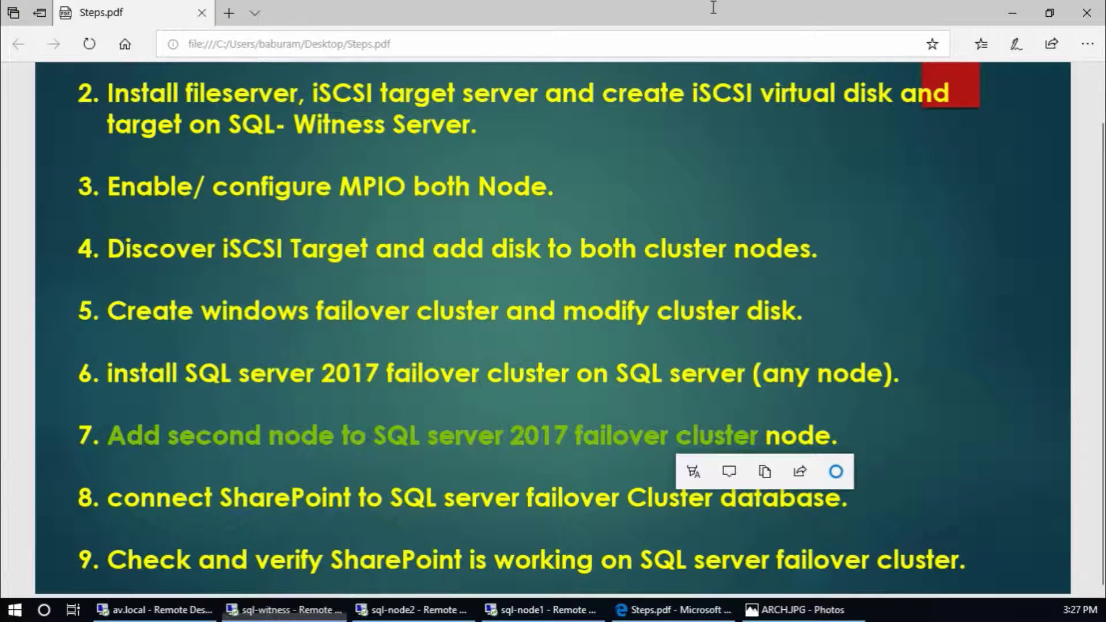
left_click(410, 614)
left_click(1094, 7)
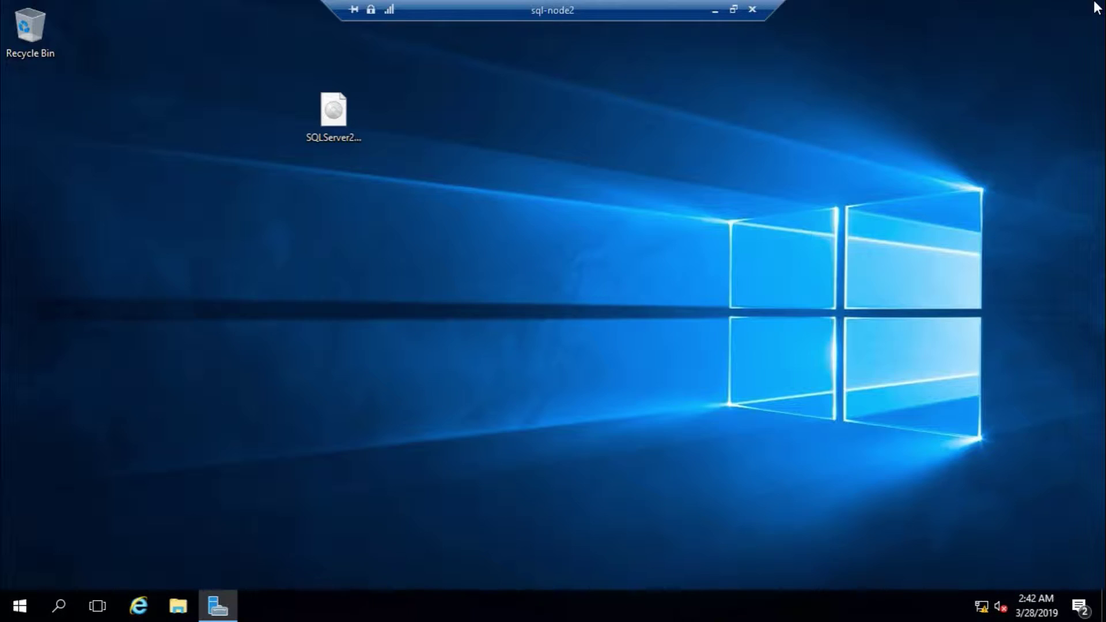
left_click(26, 604)
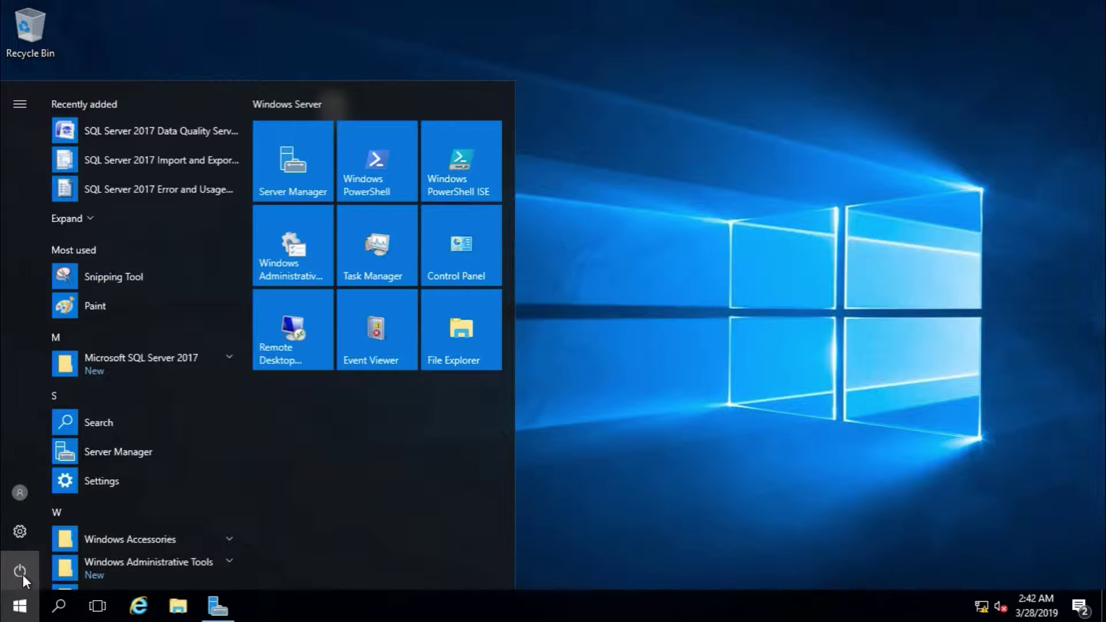
left_click(22, 574)
left_click(57, 530)
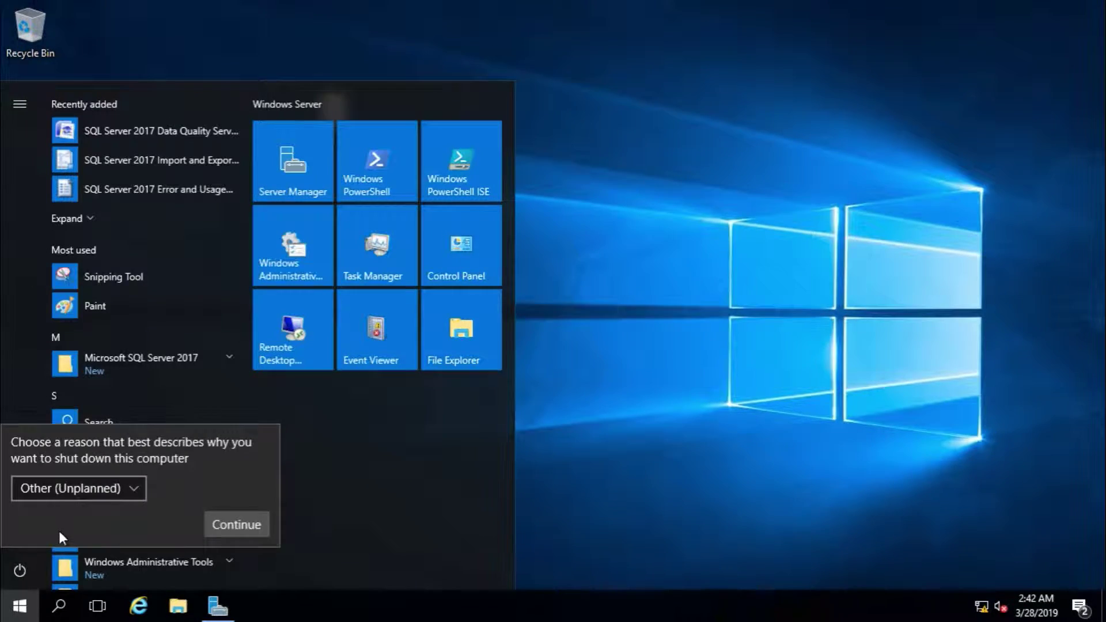
left_click(235, 534)
- Watch the SQL Server role fail back to SQL-NODE1 on sql-witness, then check sql-node2 signing in
mouse_move(603, 1)
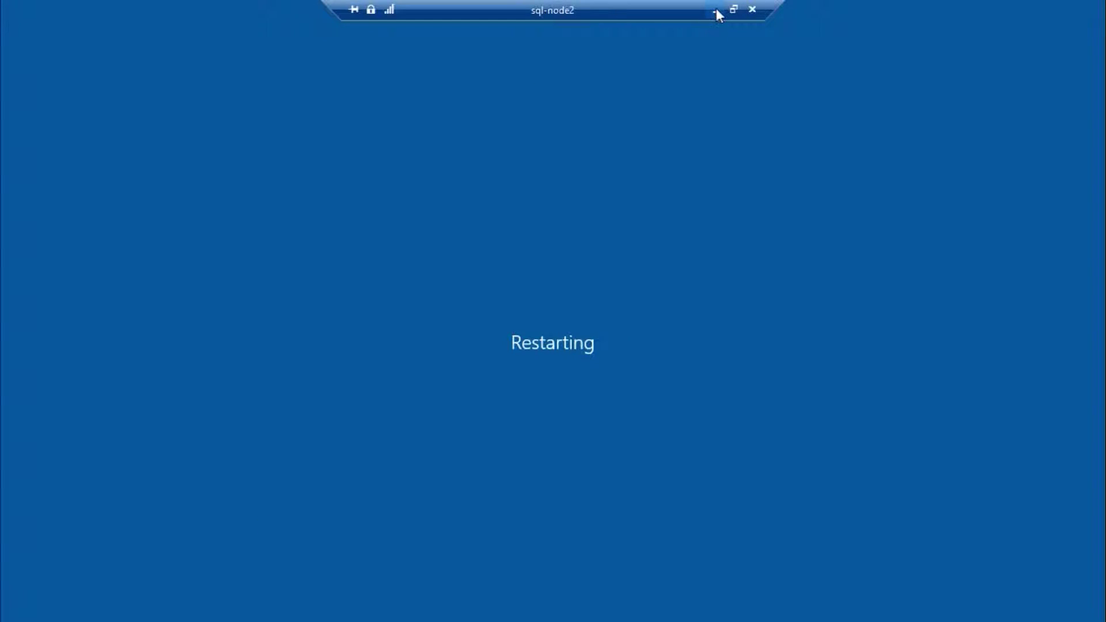
left_click(716, 9)
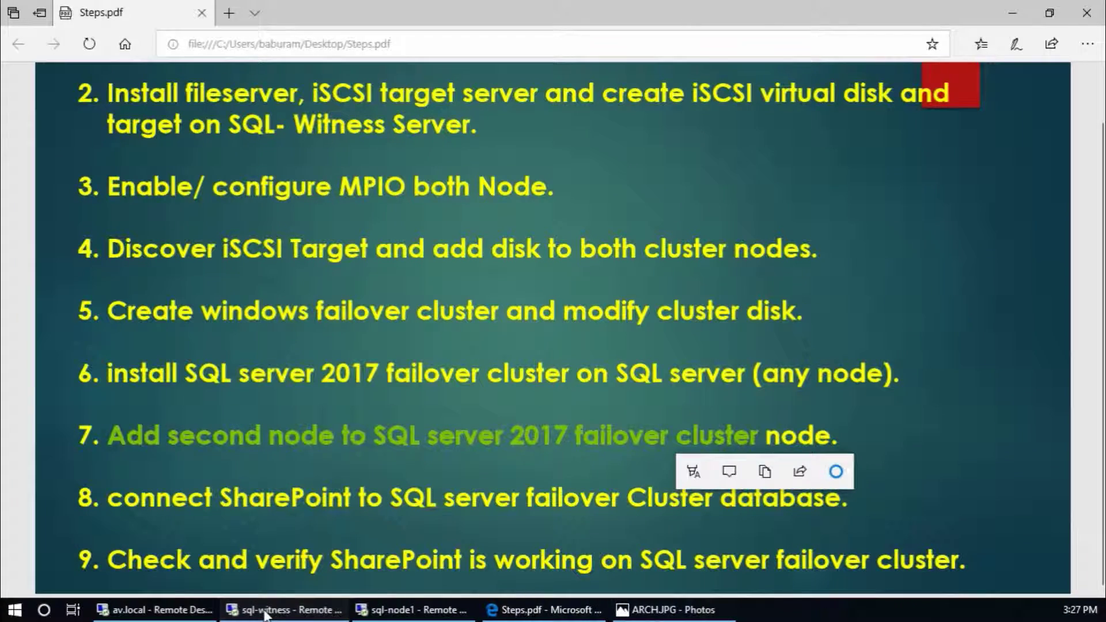
left_click(285, 609)
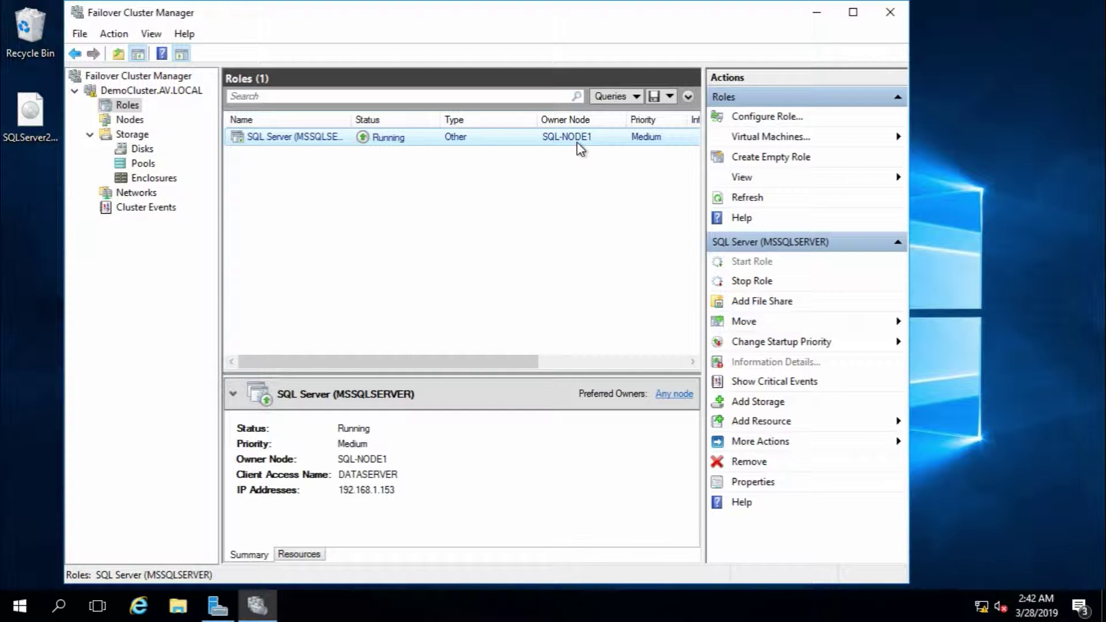
mouse_move(618, 11)
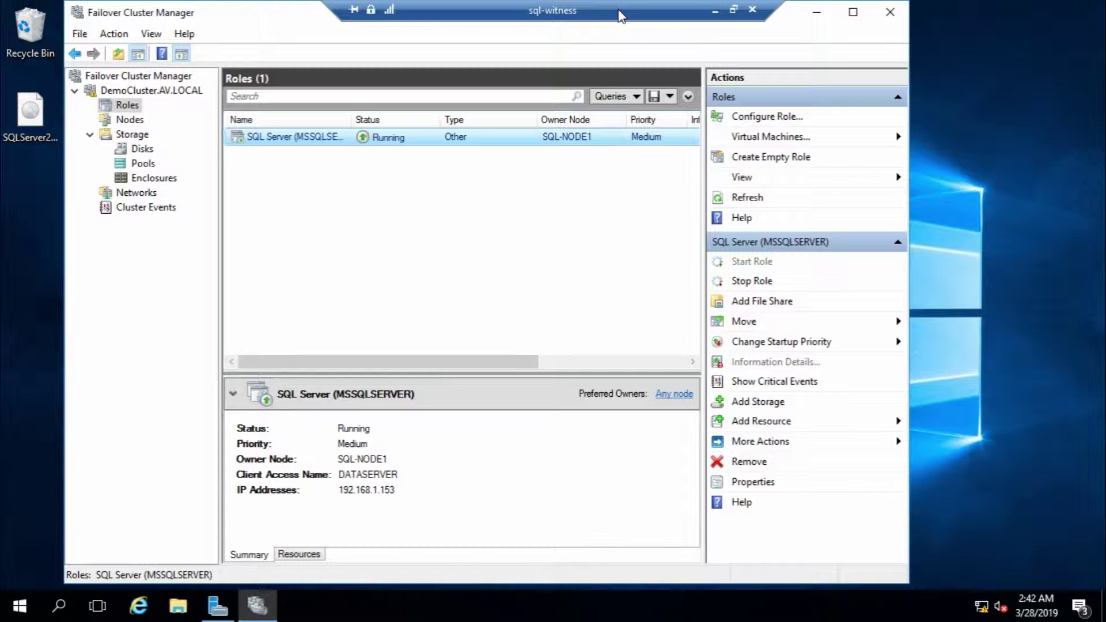
left_click(715, 12)
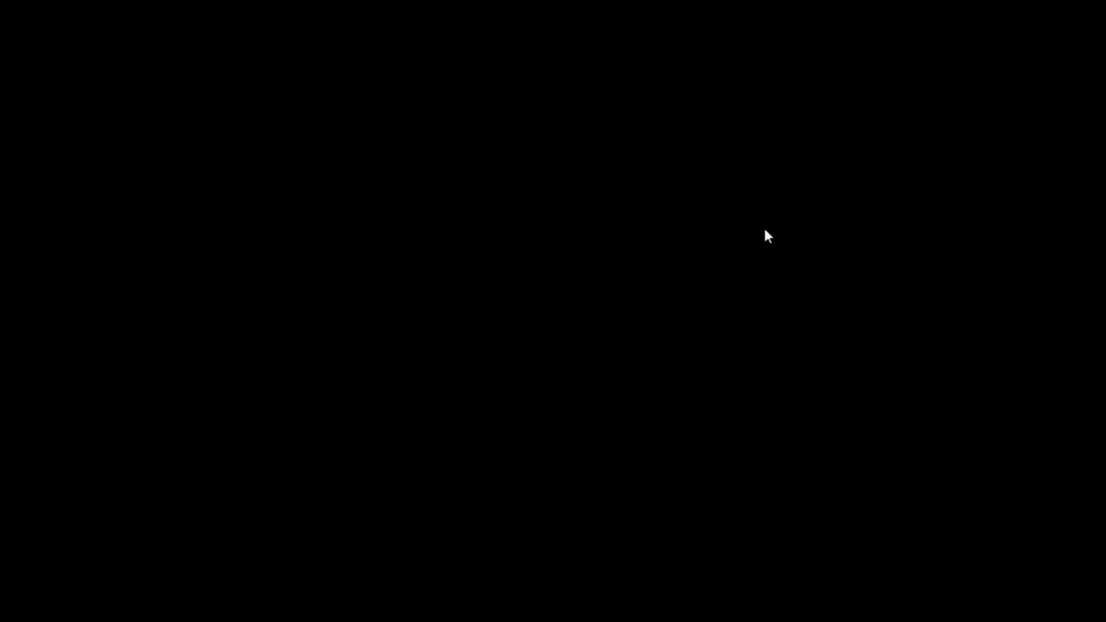
mouse_move(603, 8)
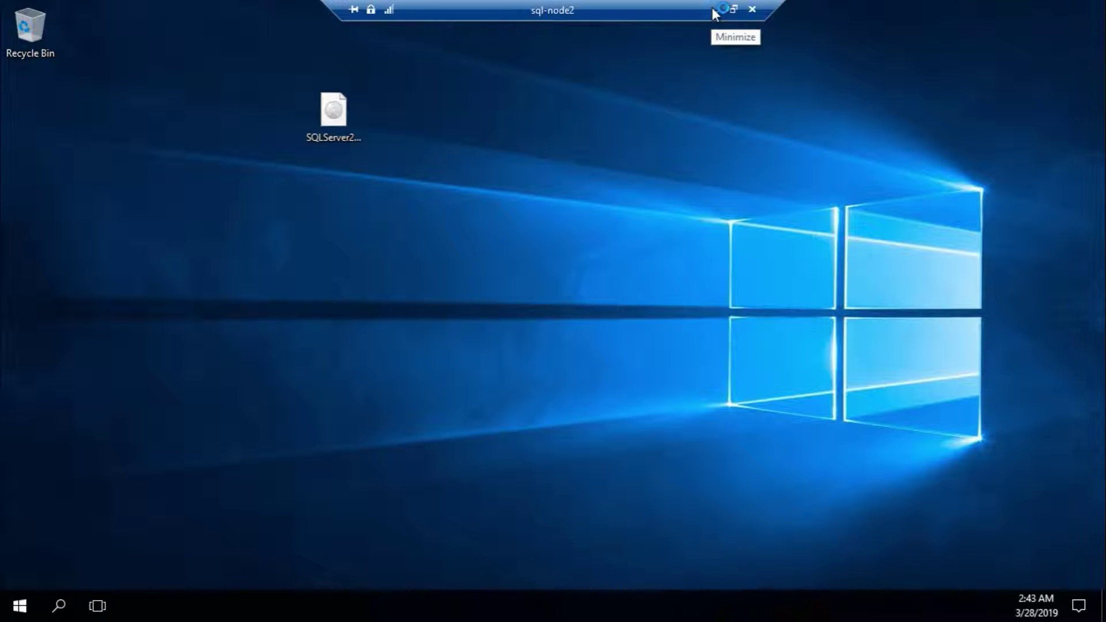
- Switch to the sql-node1 session and close This PC and SQL Server Installation Center
left_click(721, 9)
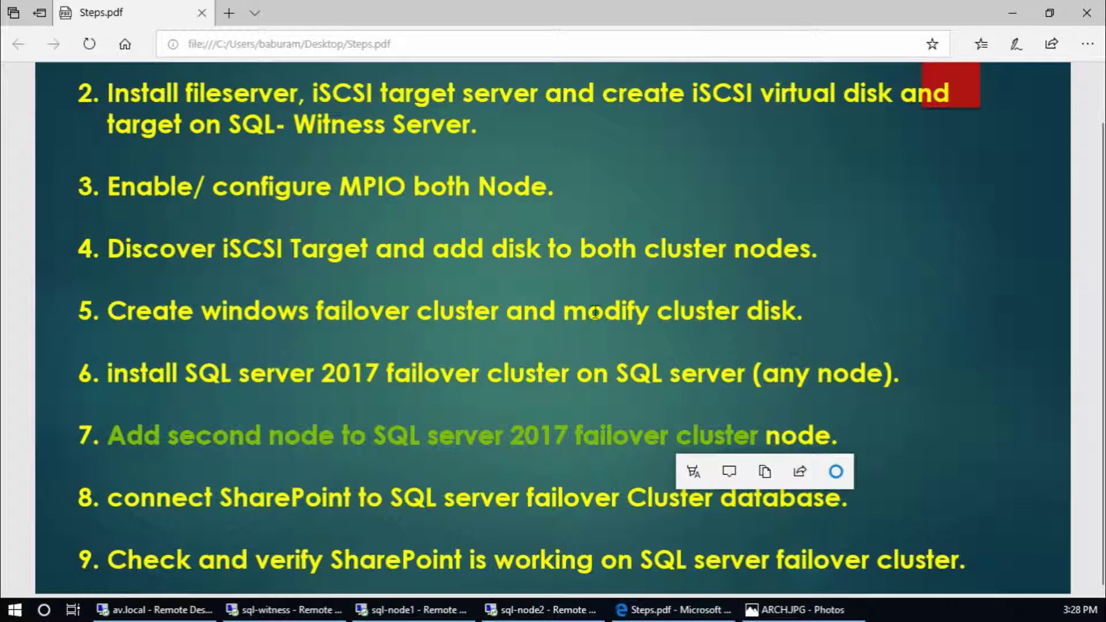
left_click(429, 614)
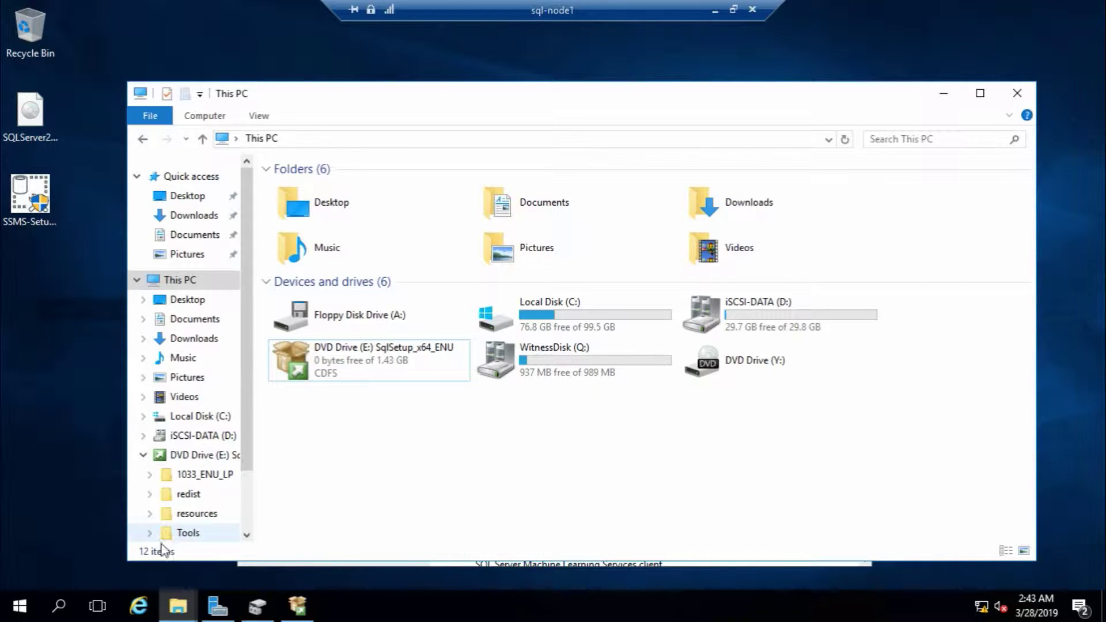
left_click(1009, 102)
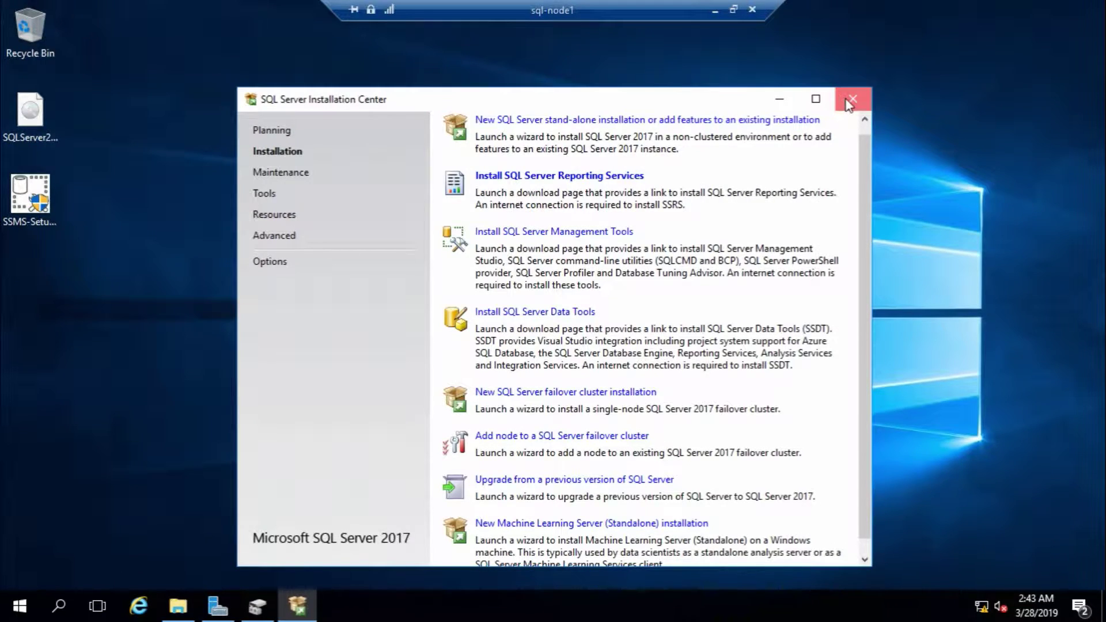
left_click(853, 99)
- Restart sql-node1 with the default reason, then return to the sql-witness cluster view
left_click(19, 606)
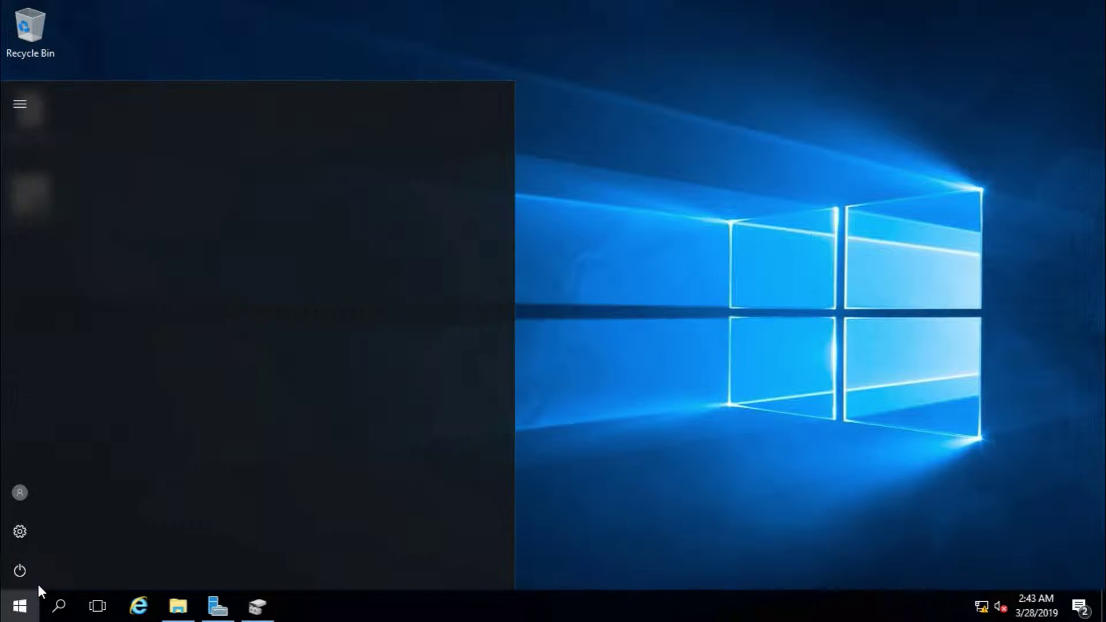
left_click(21, 572)
left_click(53, 529)
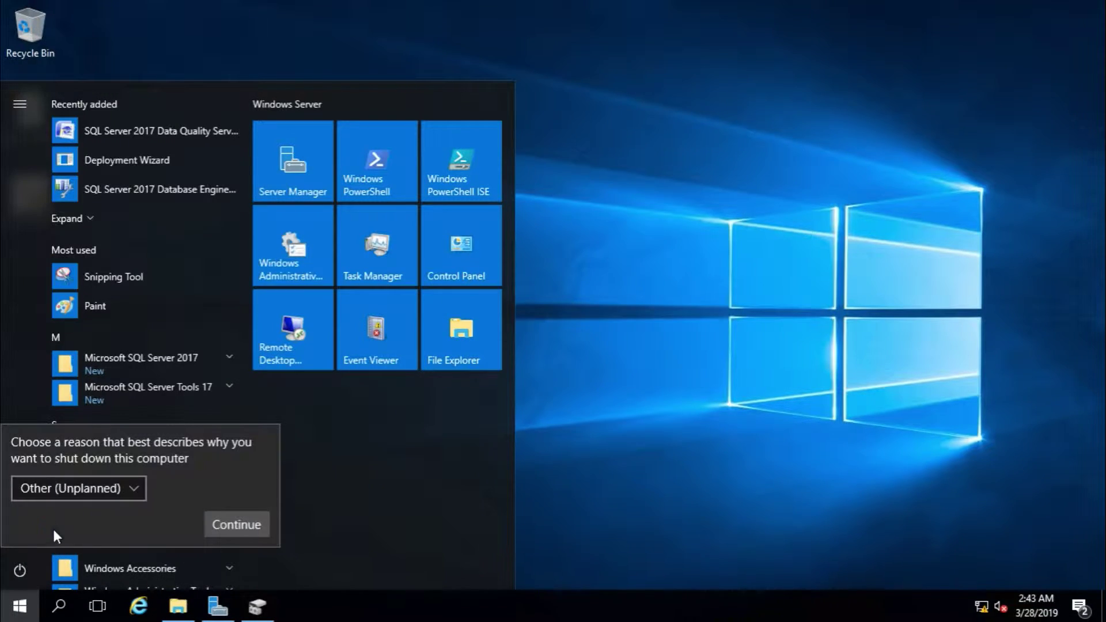
left_click(228, 522)
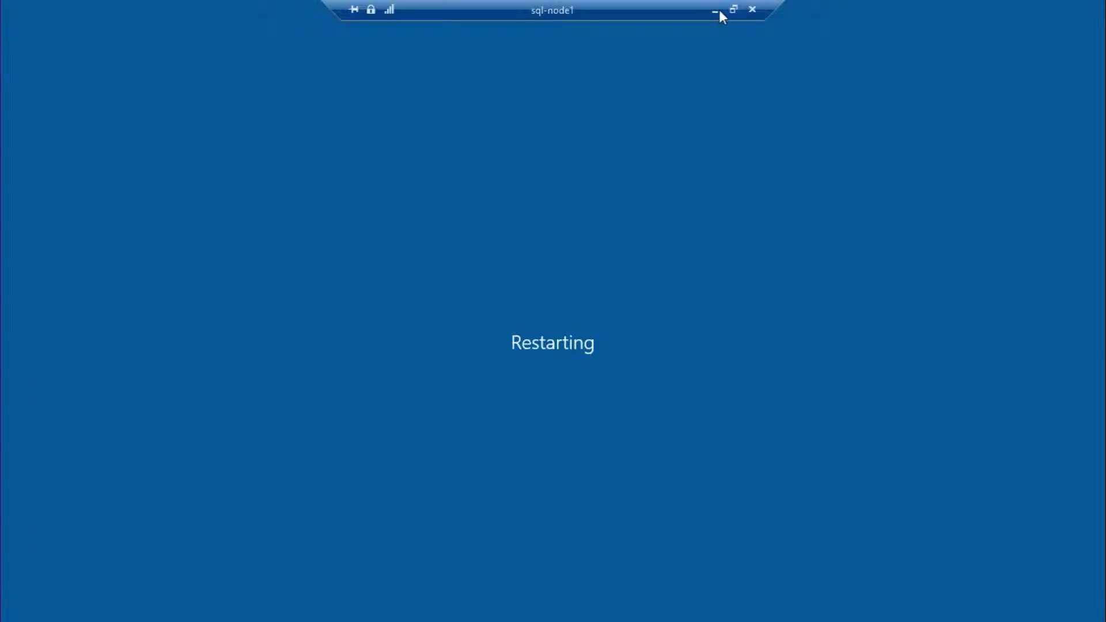
left_click(718, 10)
left_click(285, 609)
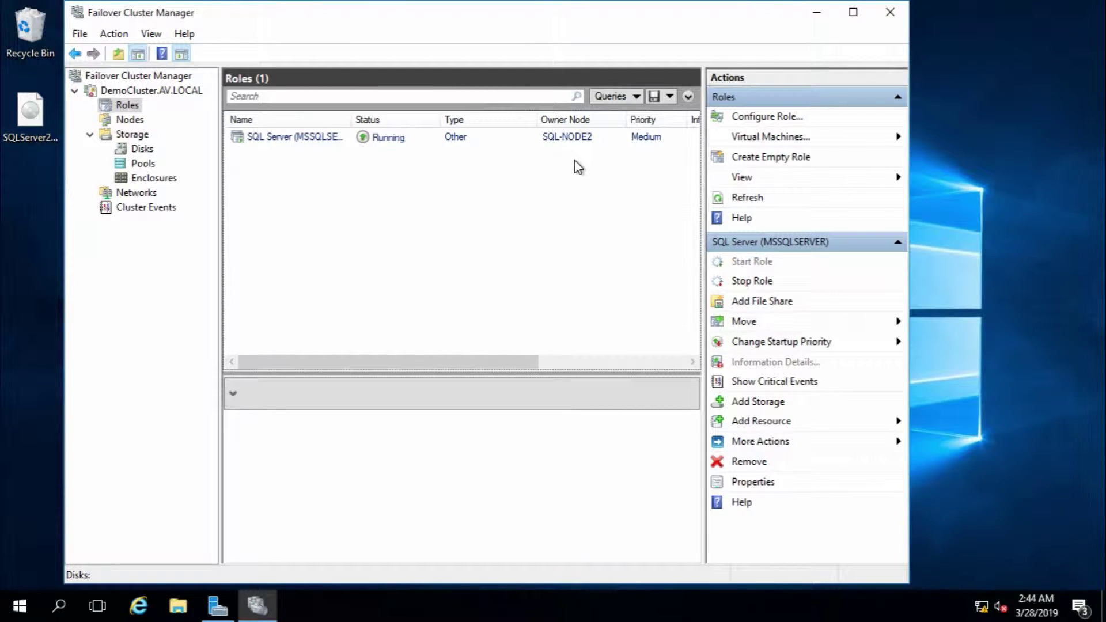
- Check the SQL Server role summary shows SQL-NODE2 as owner, then return to Steps.pdf
left_click(397, 138)
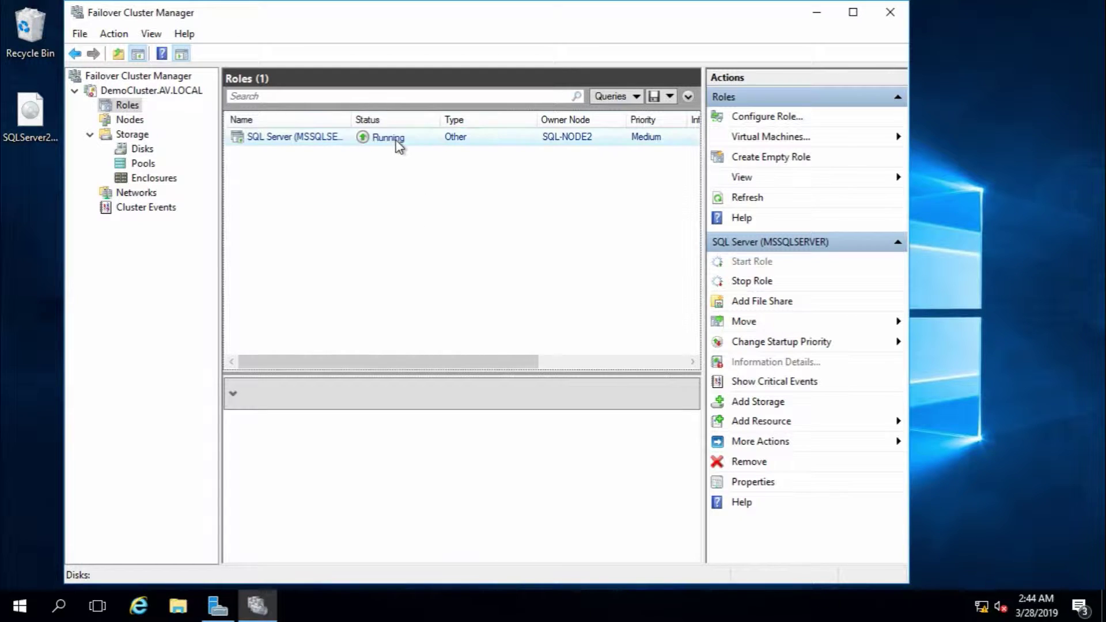
mouse_move(678, 12)
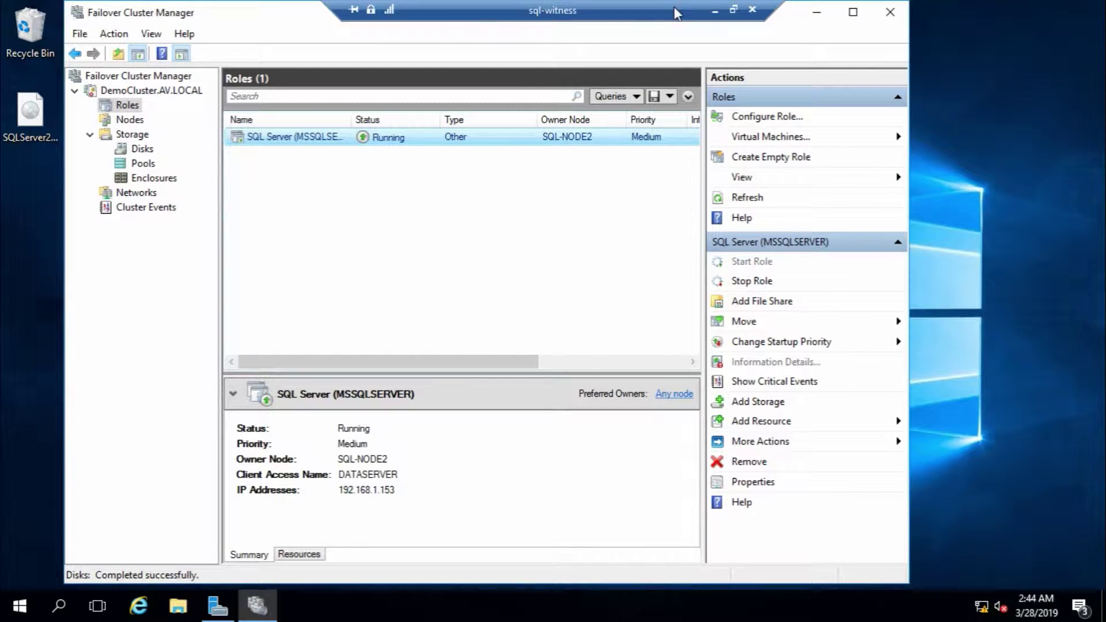
left_click(715, 10)
left_click(366, 461)
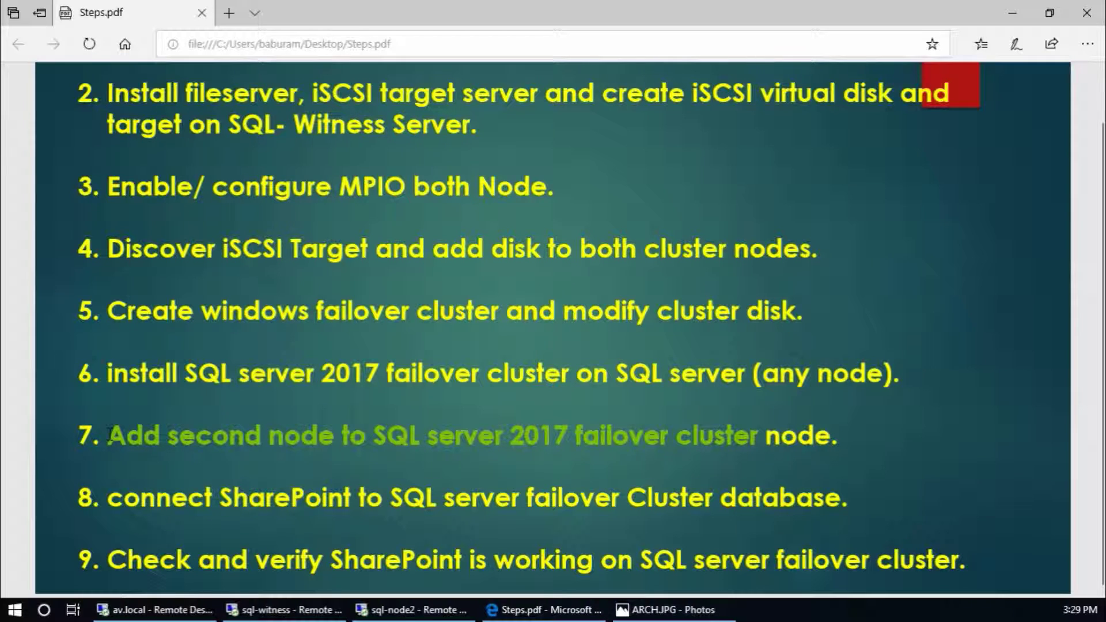
- Highlight step 7 and the words 'connect SharePoint' in step 8 of Steps.pdf
left_click_drag(109, 433, 753, 419)
left_click_drag(118, 498, 294, 494)
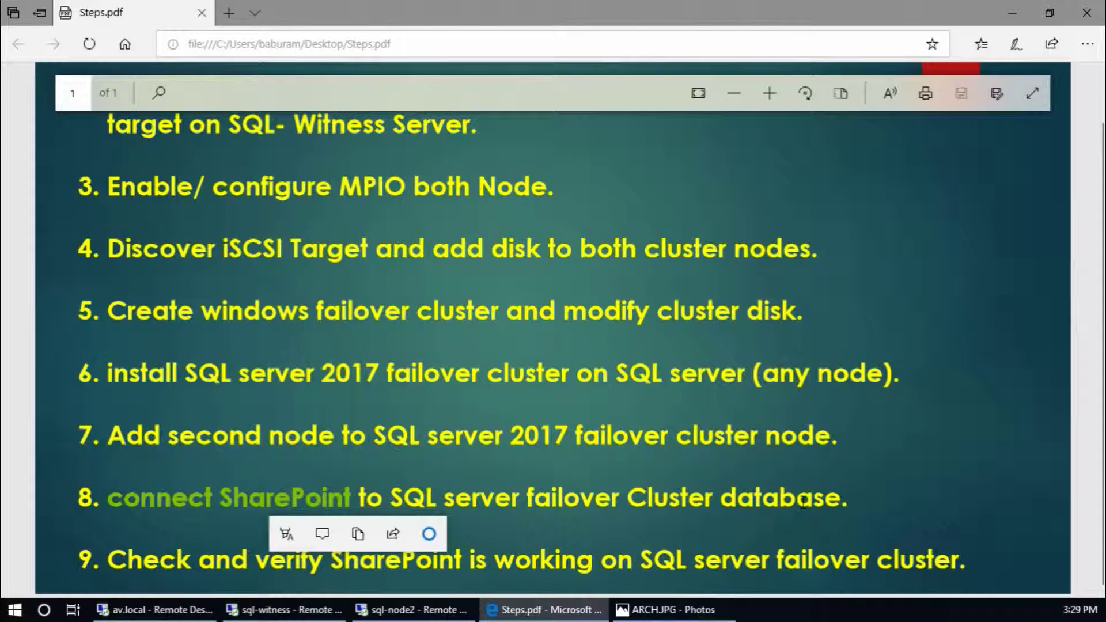
left_click(14, 609)
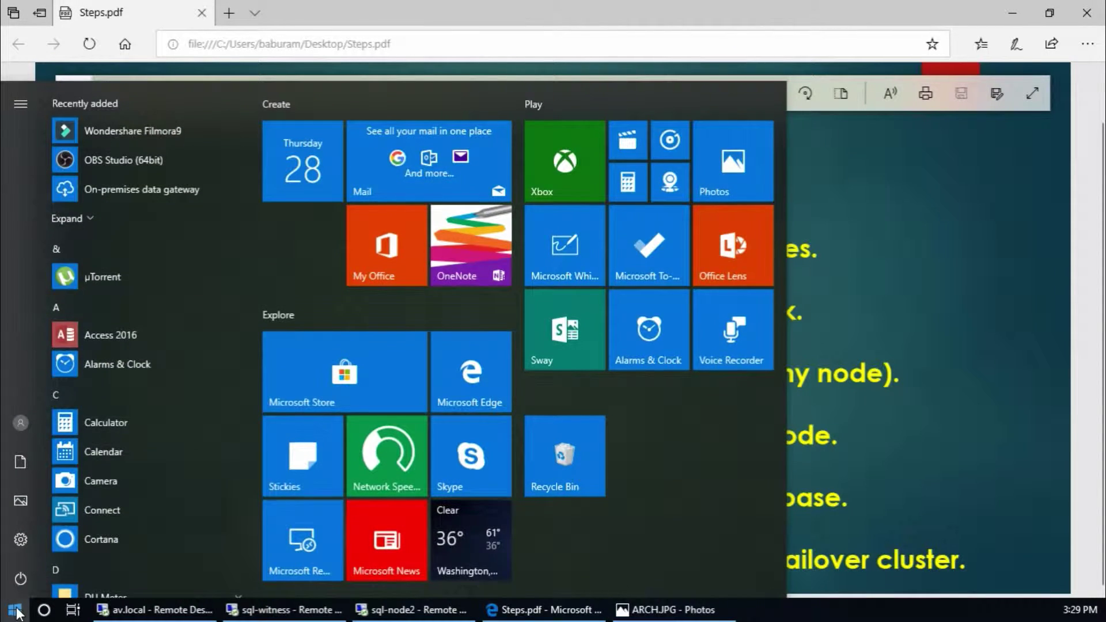
- Launch Remote Desktop Connection and sign in to server sps with the account password
type("ms")
key("Escape")
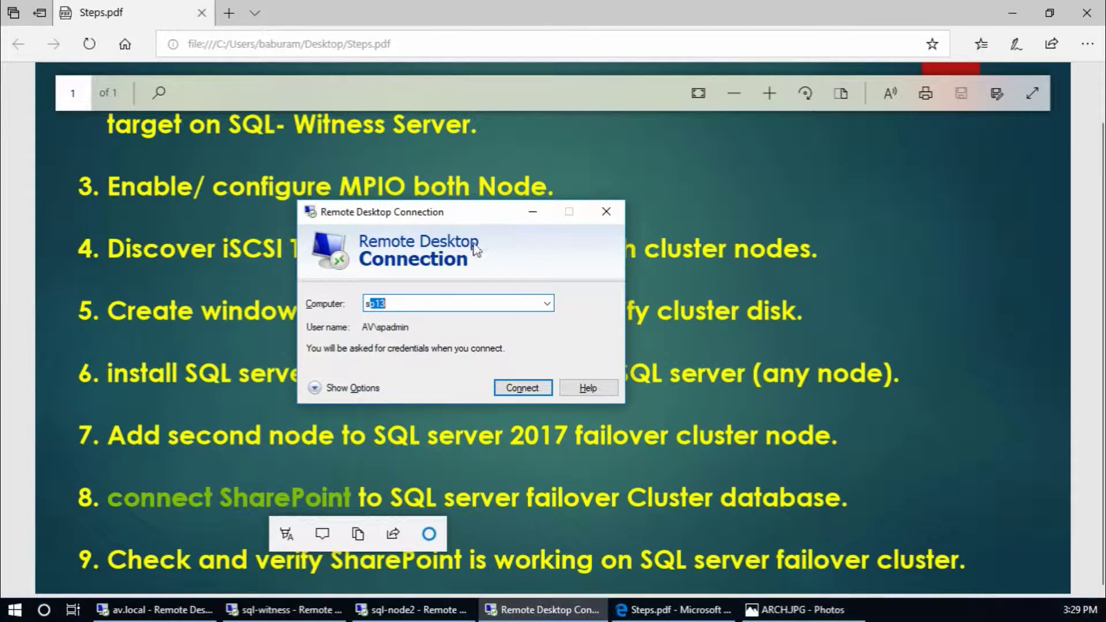
type("sps")
key("Return")
type("••••••••••")
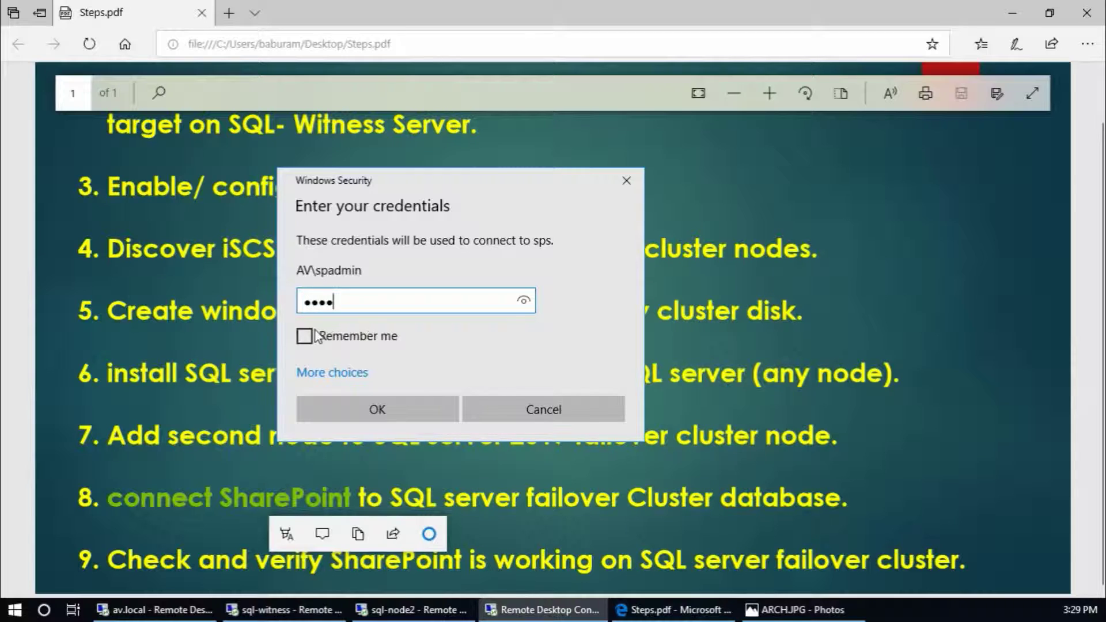
key("Return")
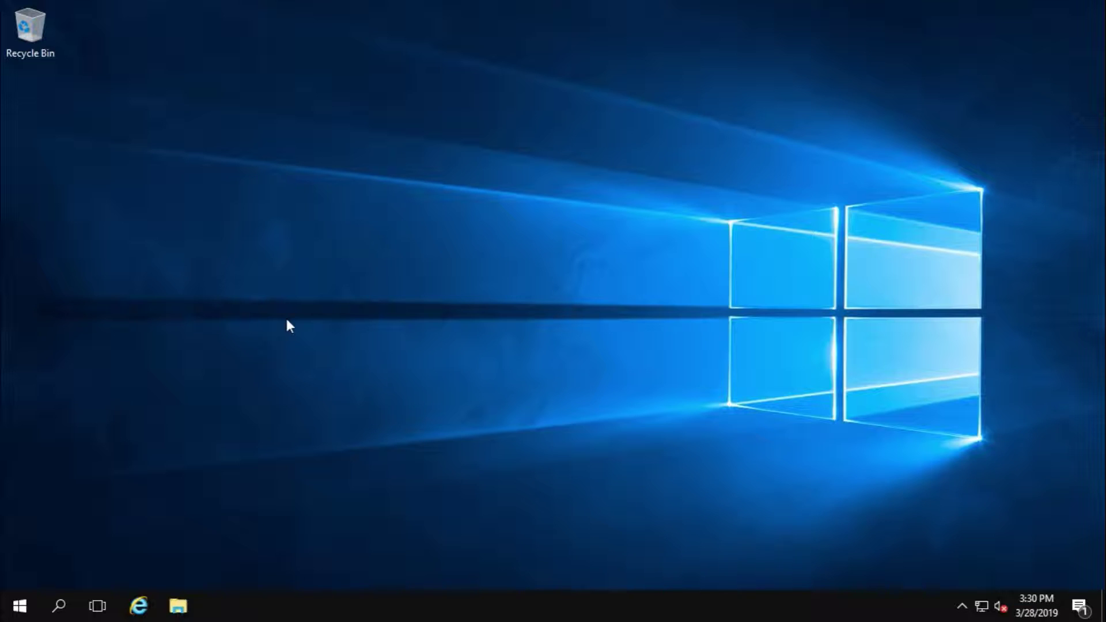
- Launch the SharePoint 2019 Products Configuration Wizard from the Start menu and approve UAC
left_click(21, 604)
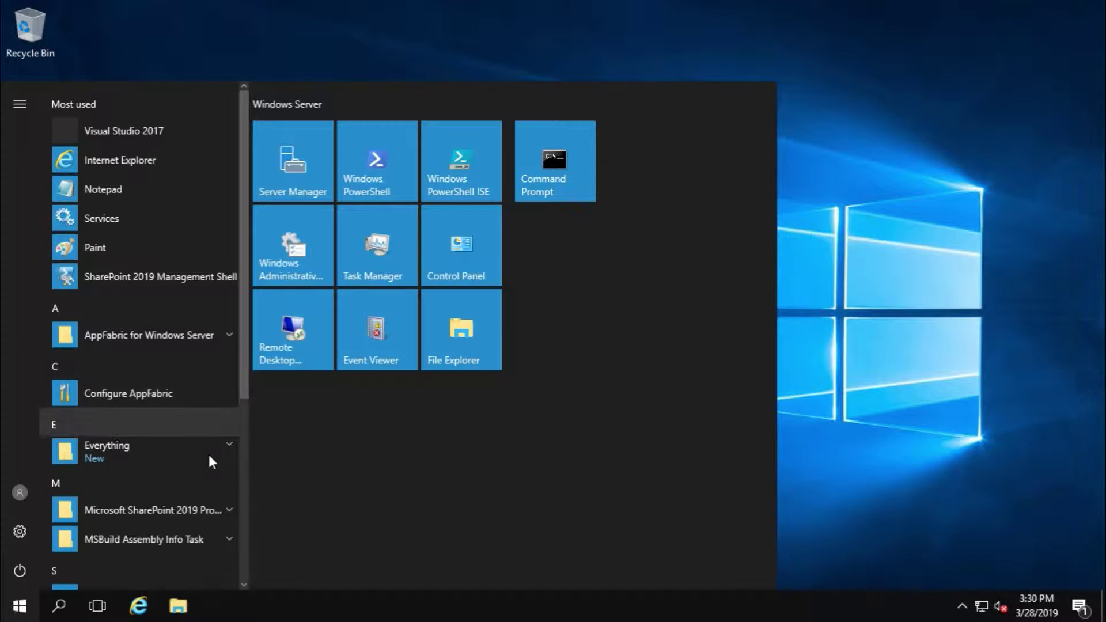
scroll(210, 468, "down", 3)
left_click(208, 358)
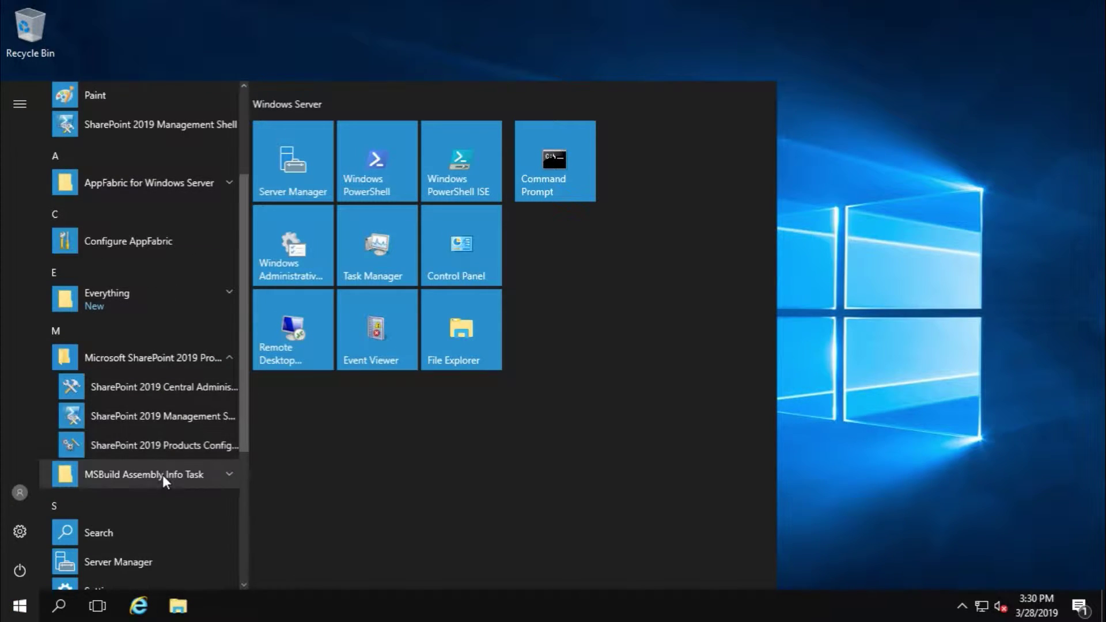
left_click(180, 448)
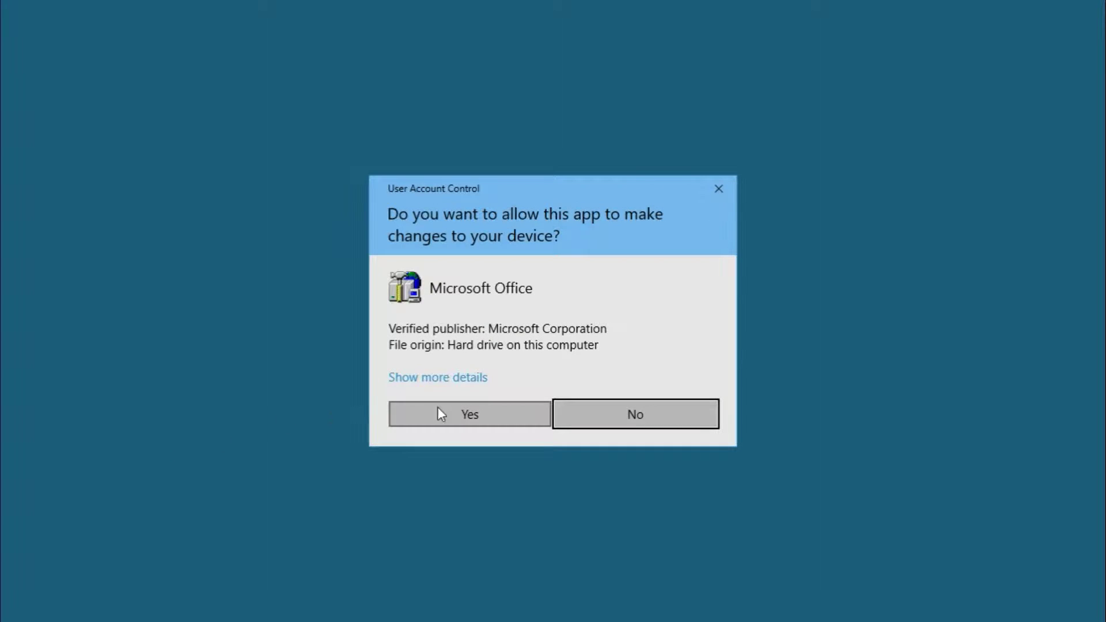
left_click(439, 412)
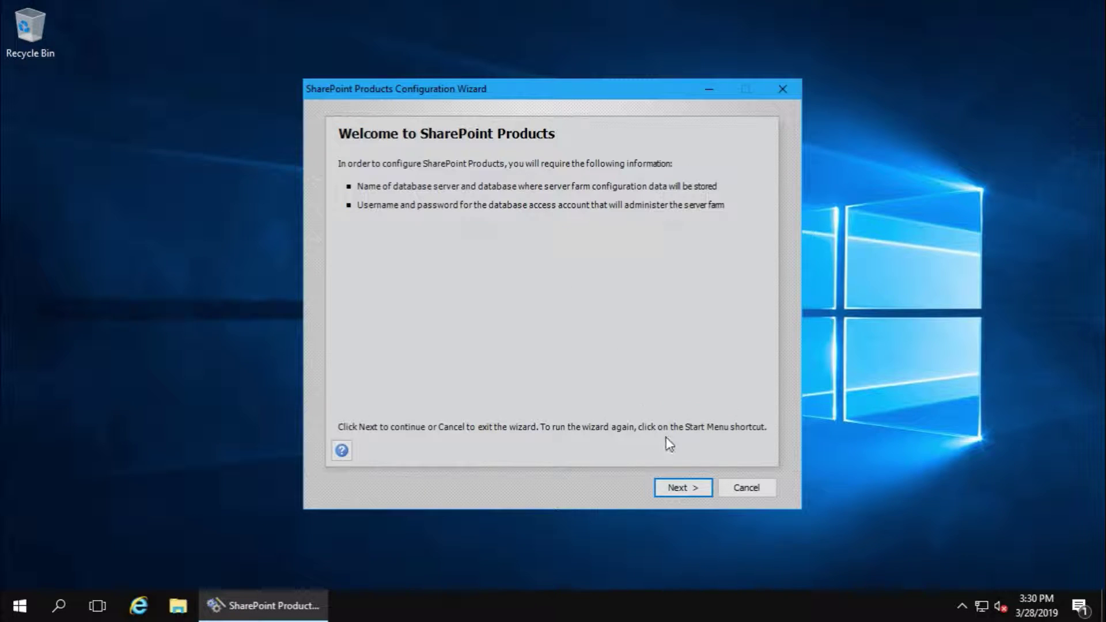
- Choose Create a new server farm, reach database settings, and minimize the sps session
left_click(675, 486)
left_click(603, 401)
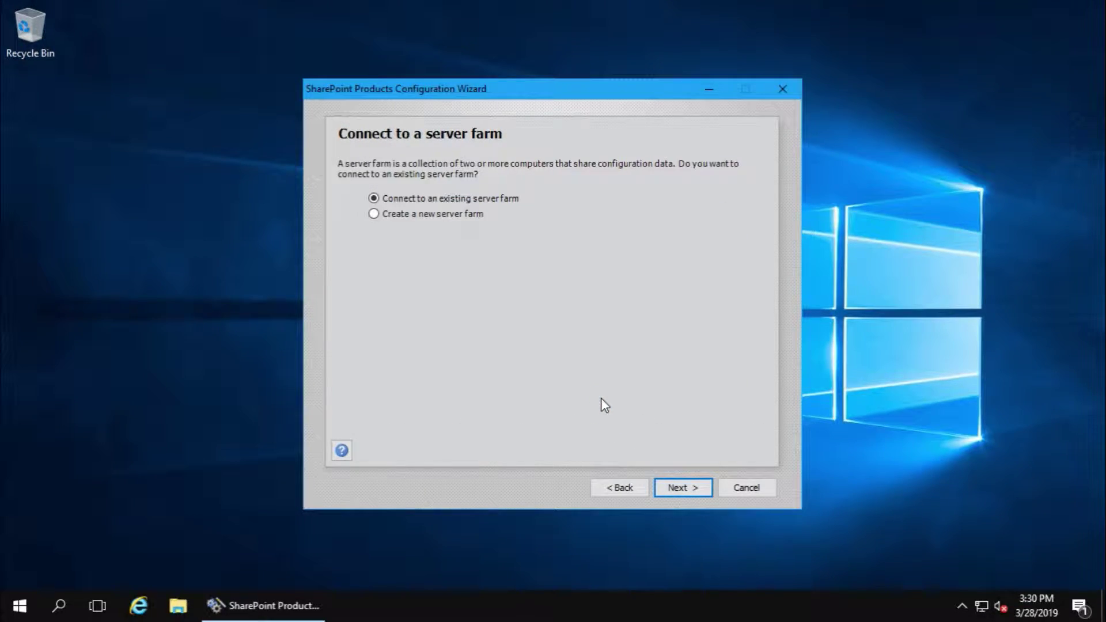
left_click(402, 218)
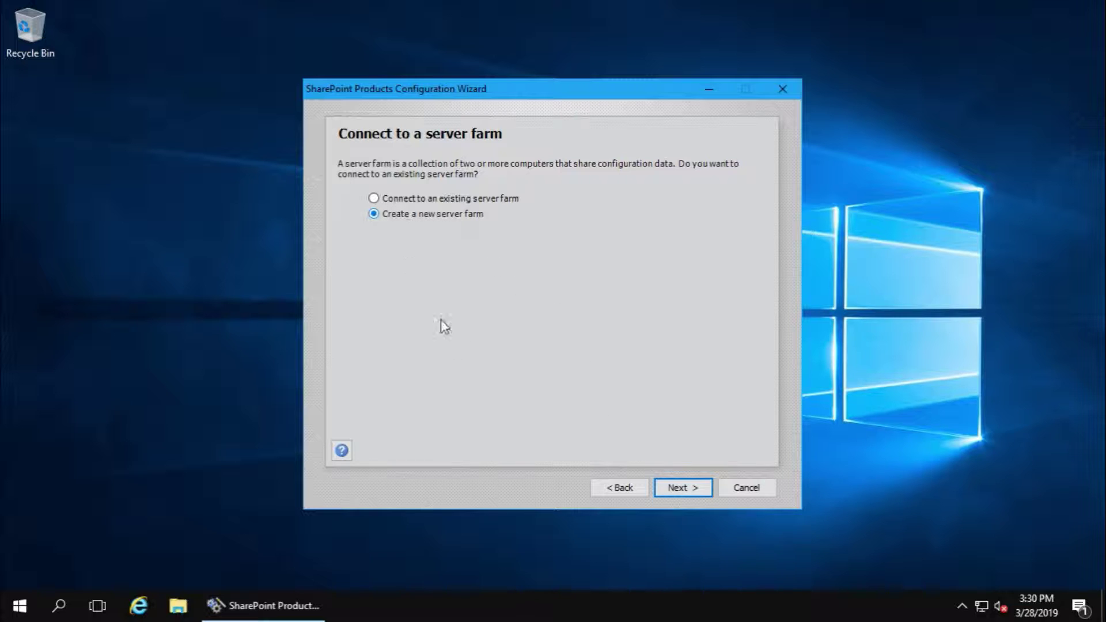
left_click(680, 488)
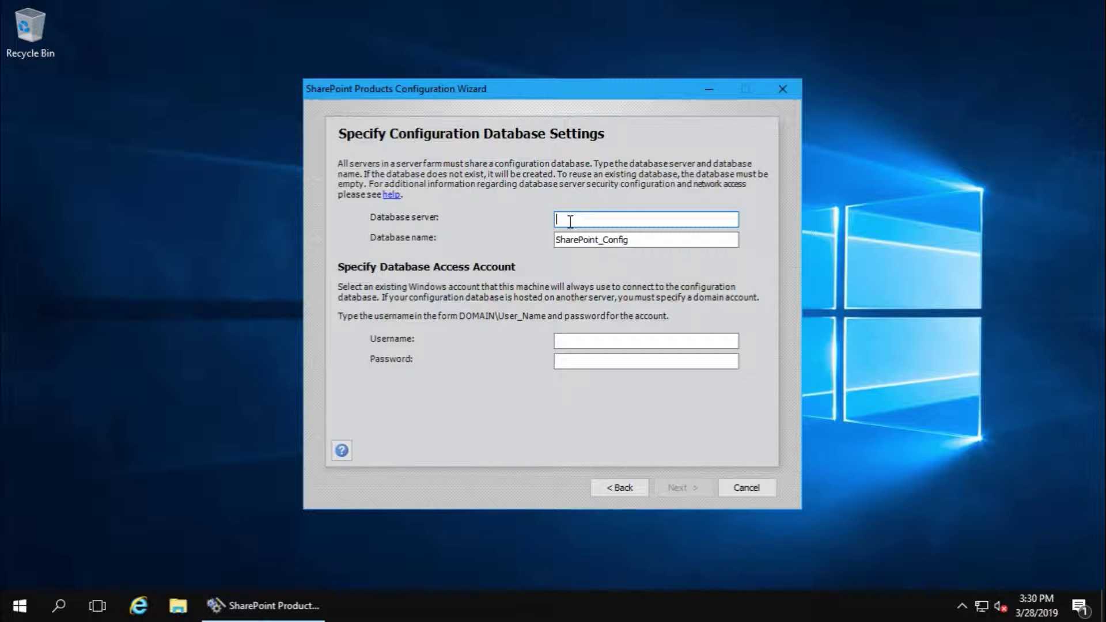
left_click(713, 8)
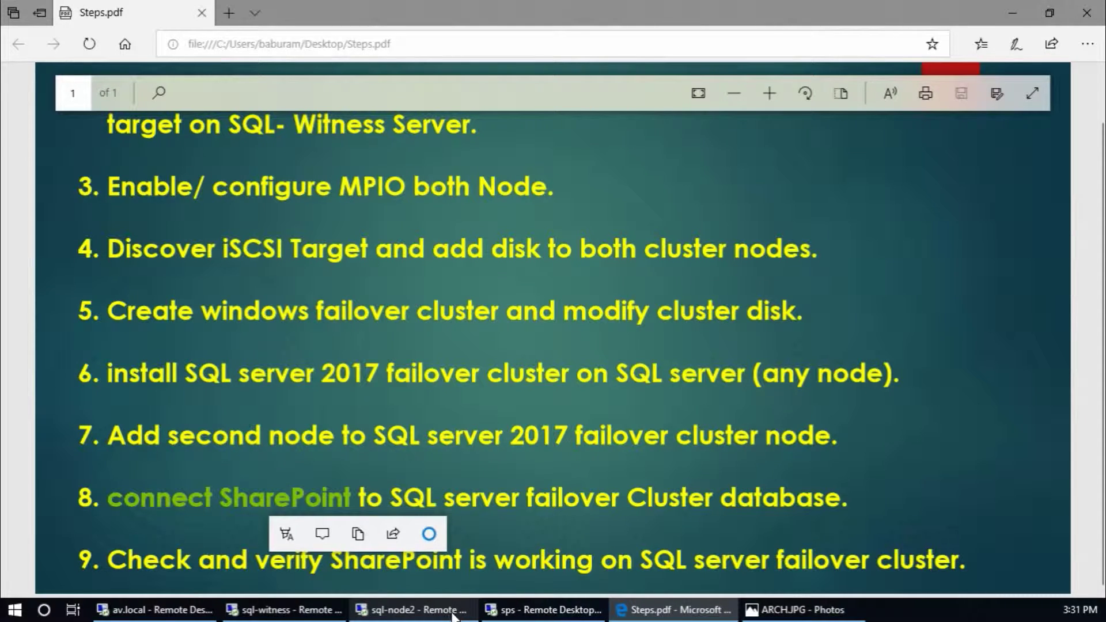
- Refresh the Clusters container on av.local, select DATASERVER, then minimize the session
mouse_move(436, 615)
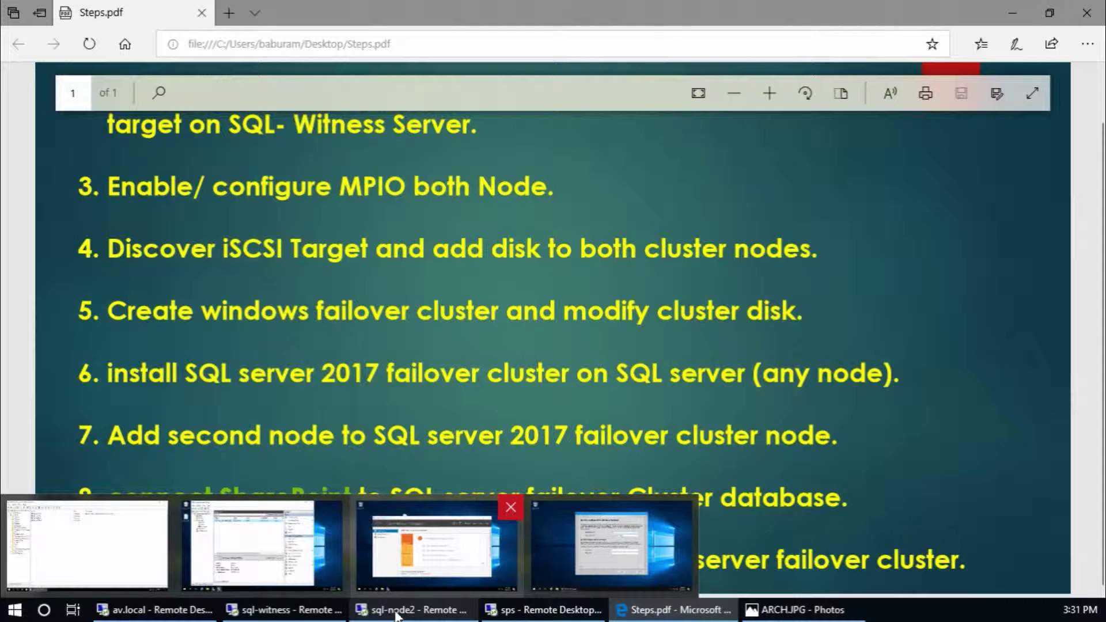
left_click(178, 614)
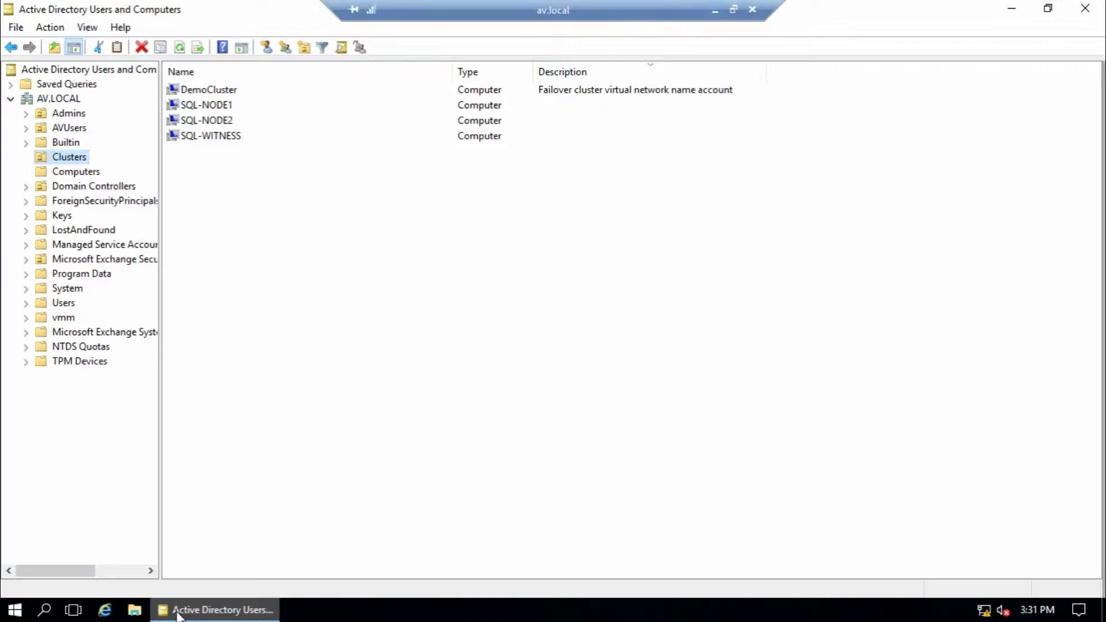
right_click(282, 180)
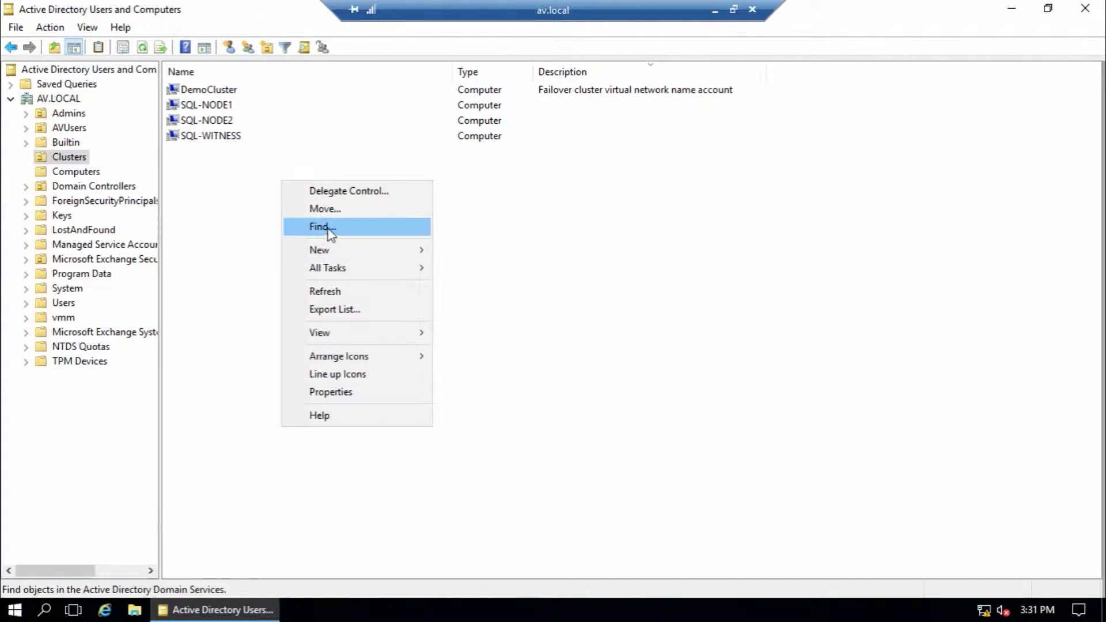
left_click(333, 294)
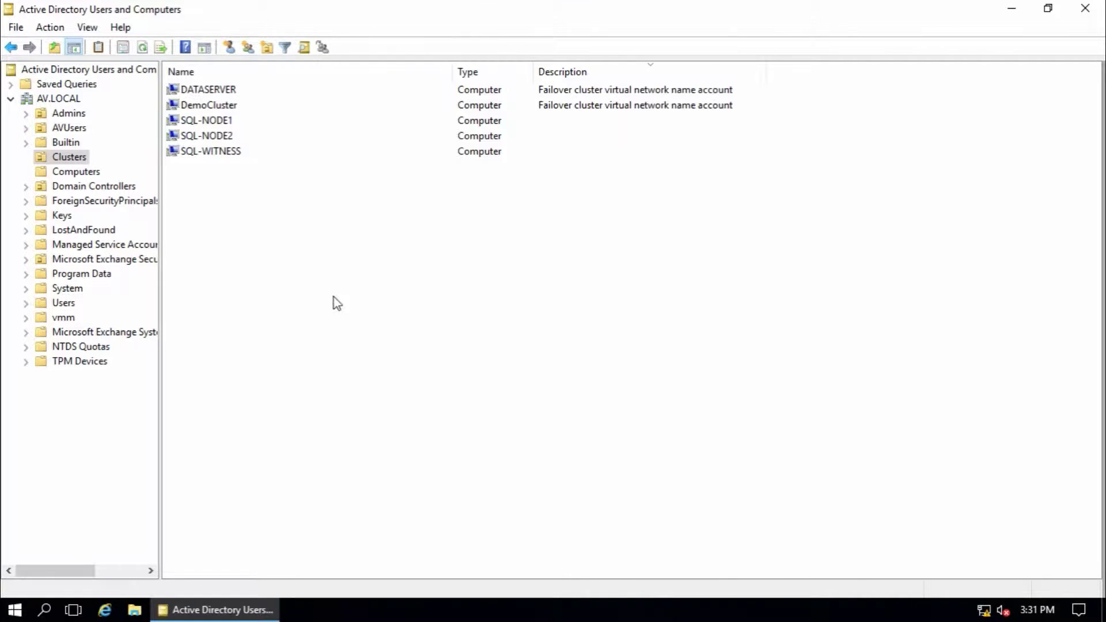
left_click(220, 92)
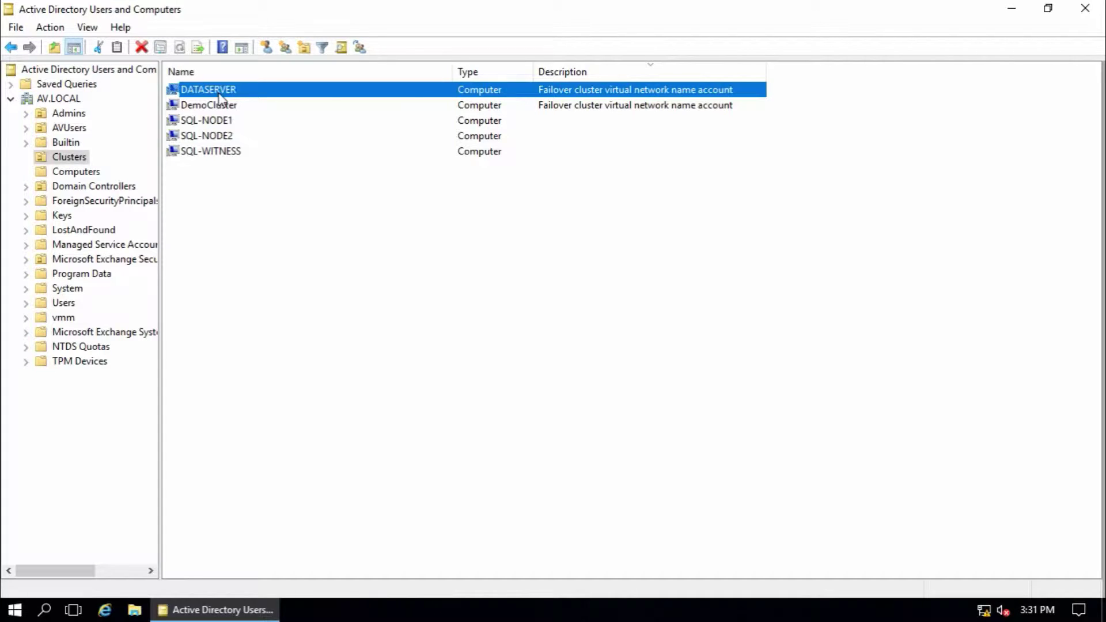
mouse_move(684, 3)
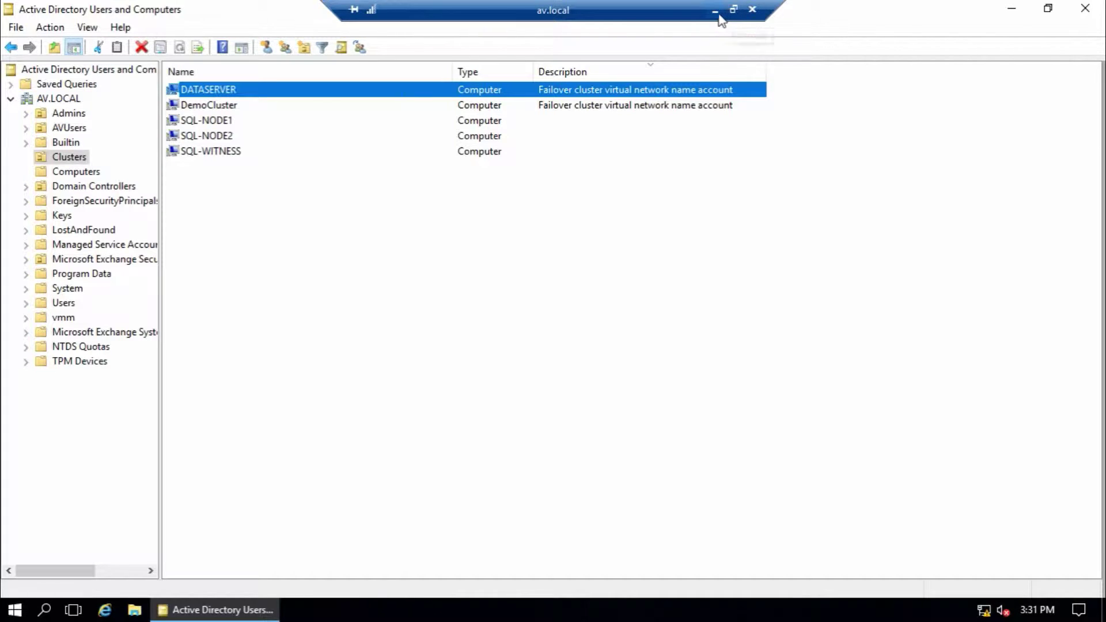
left_click(714, 10)
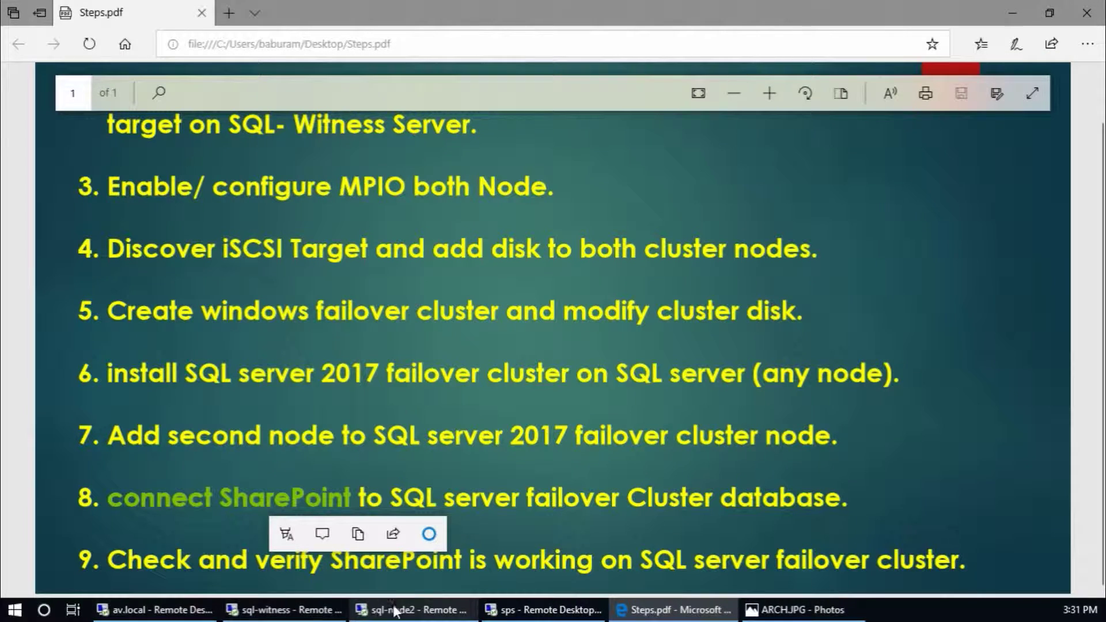
- Enter dataserver as the wizard's database server on the sps session
left_click(535, 610)
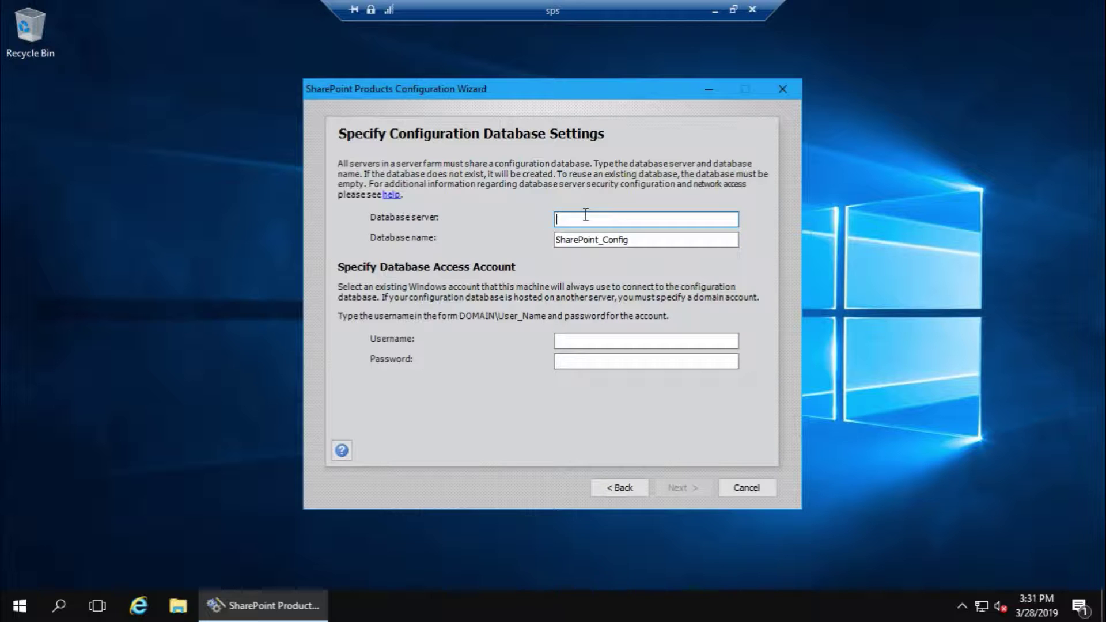
type("dataserver")
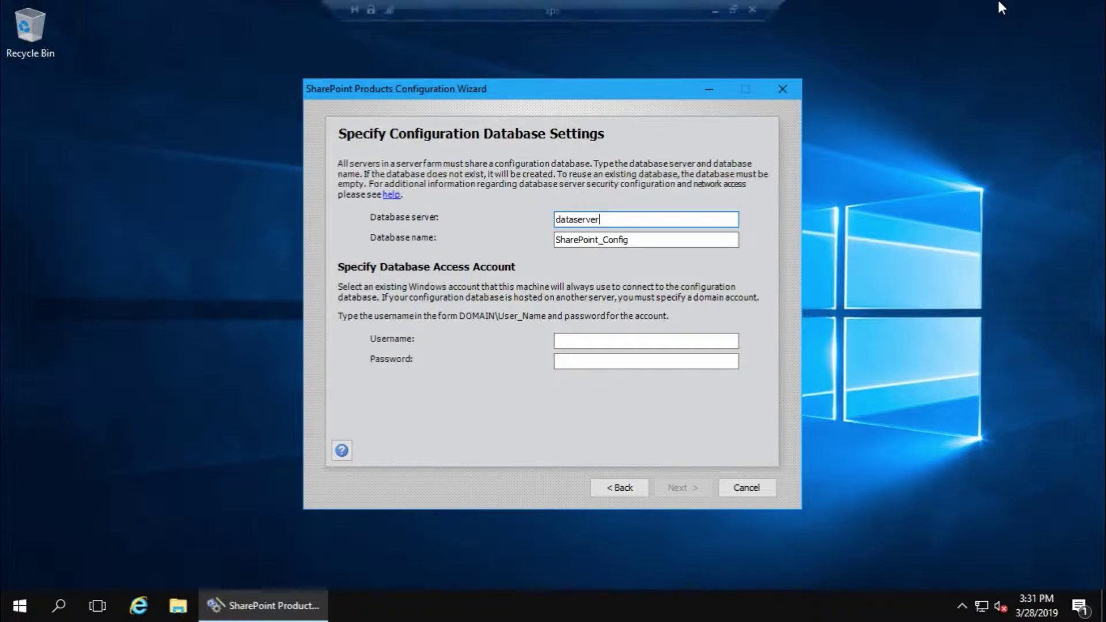
left_click(715, 7)
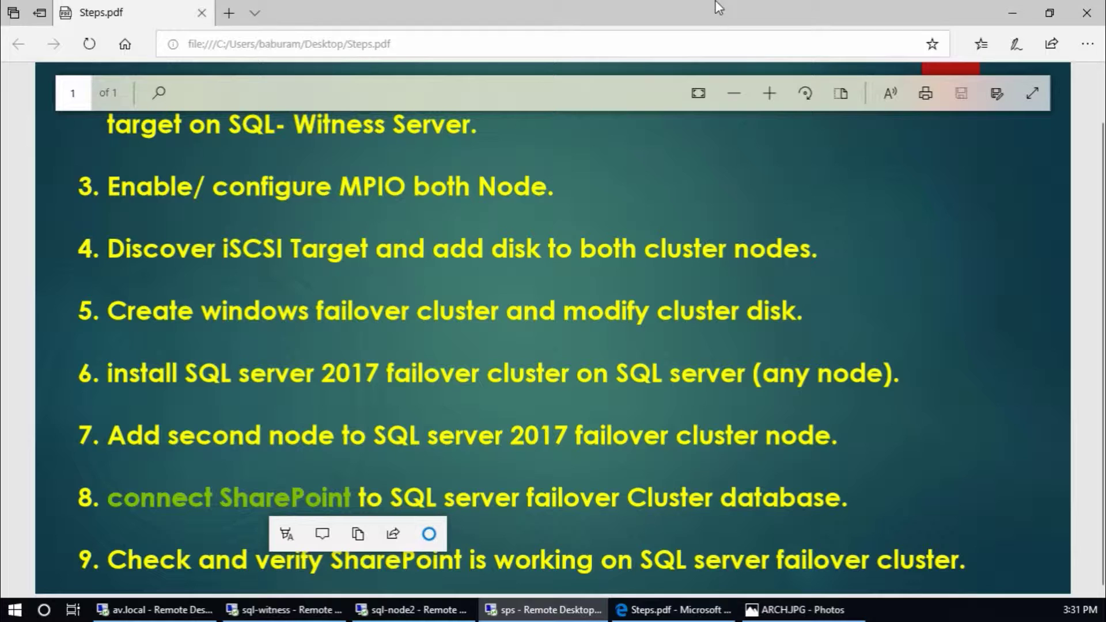
left_click(157, 609)
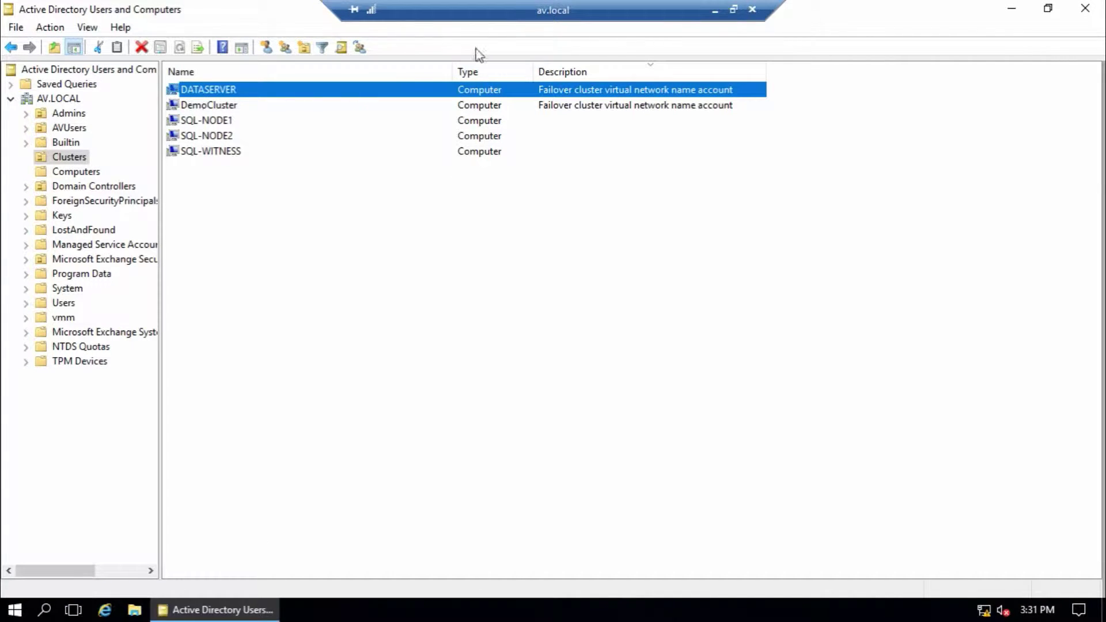
left_click(714, 9)
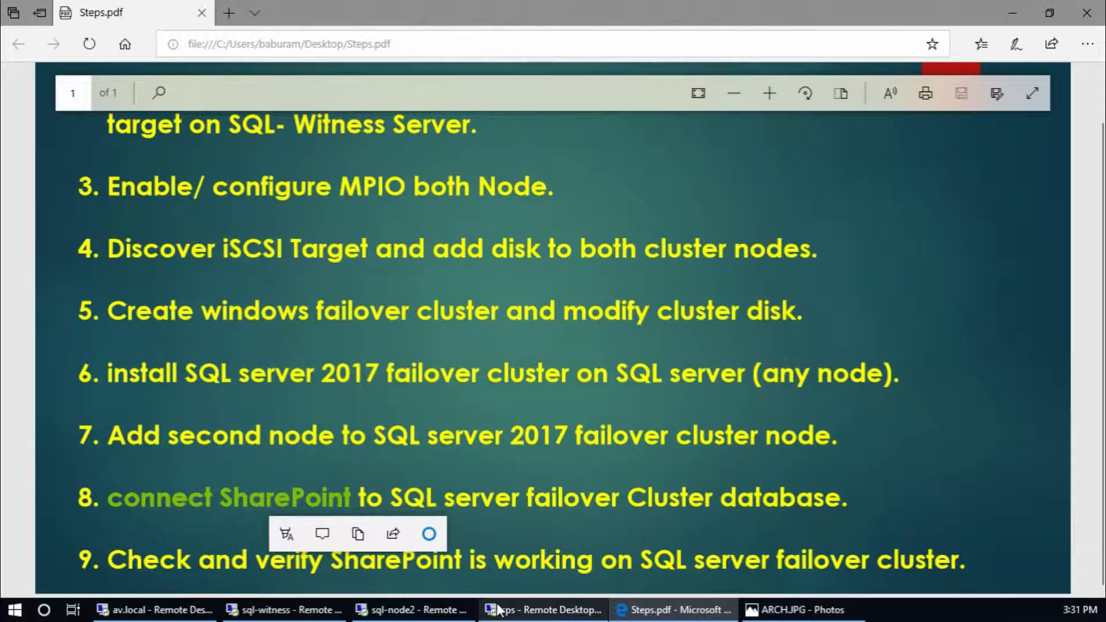
left_click(543, 609)
- Name the database SharePoint_Config_SPS19, enter the domain account username and password, and continue
left_click(639, 240)
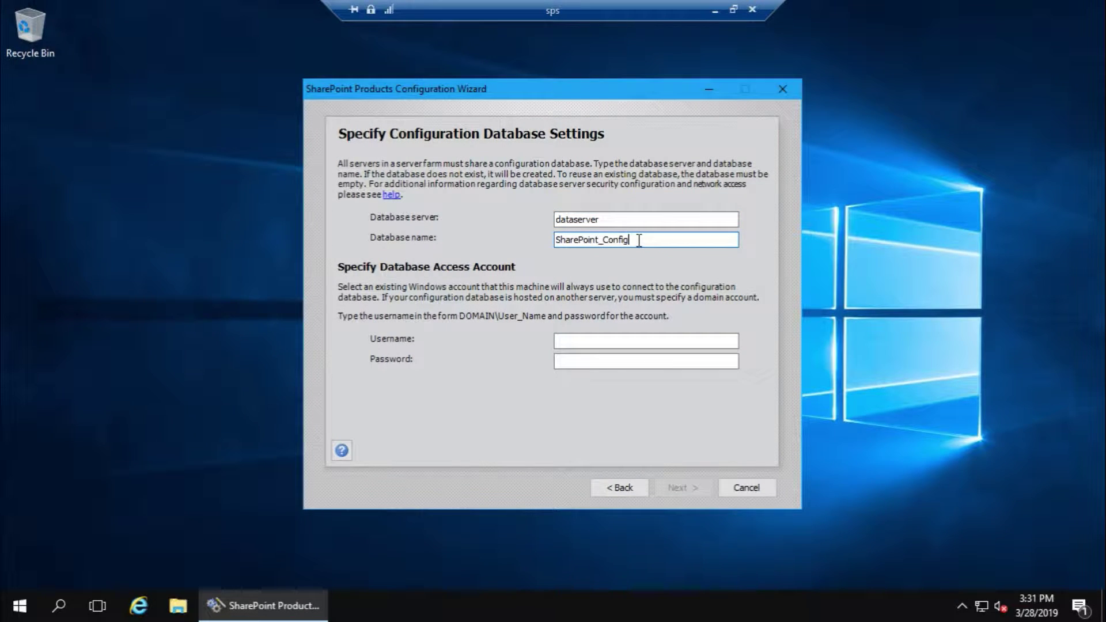
type("_")
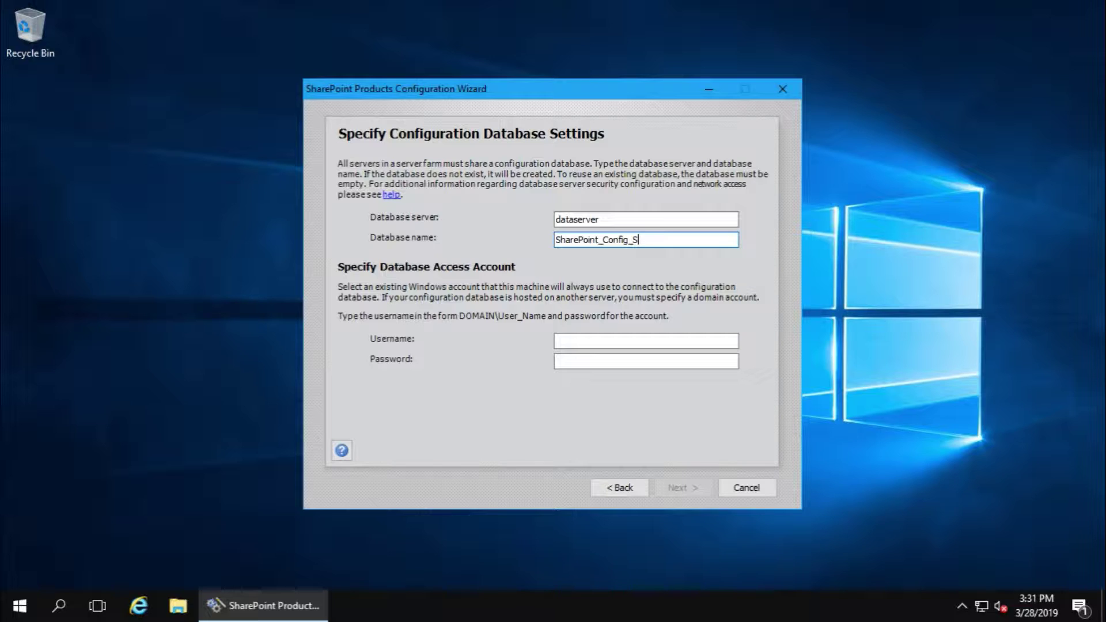
type("SPS19")
left_click(602, 343)
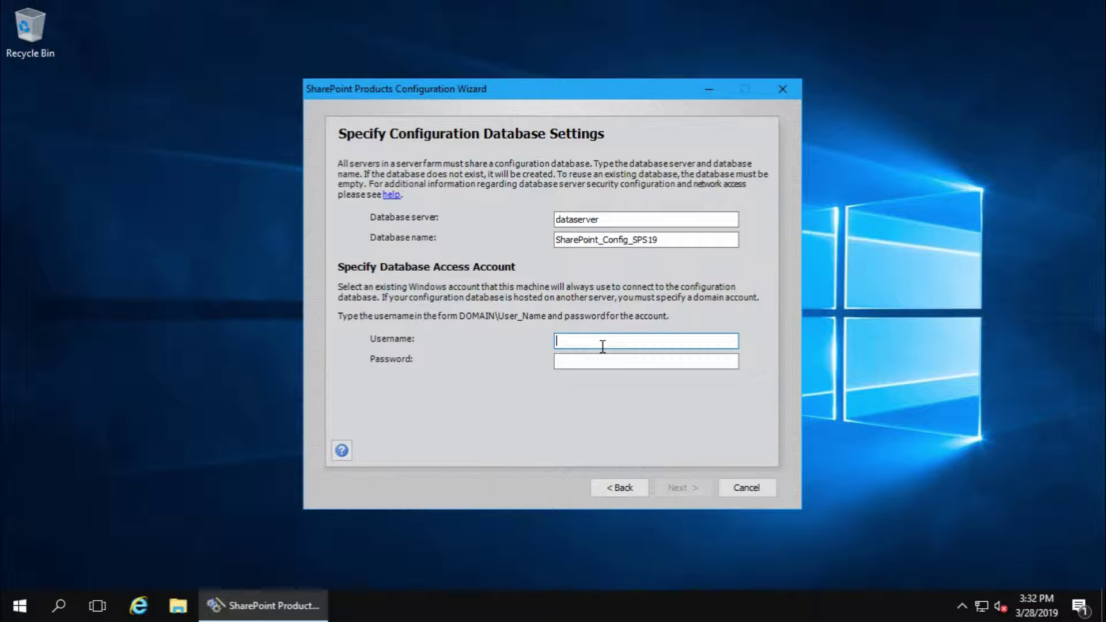
type("av\\spadmin")
key("Tab")
type("•••••••••••")
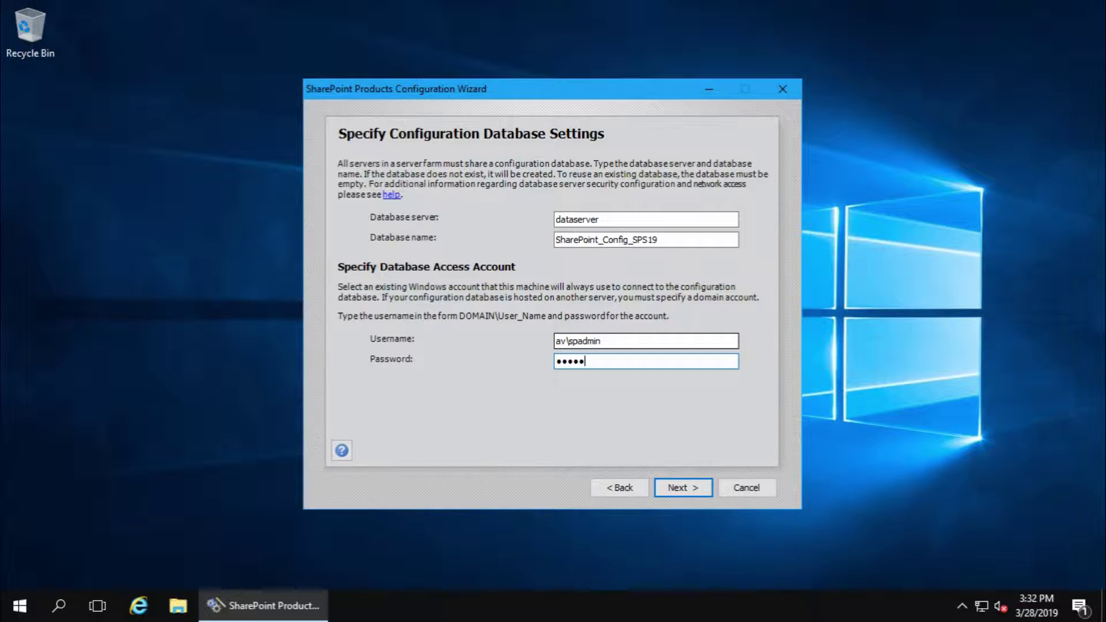
left_click(677, 488)
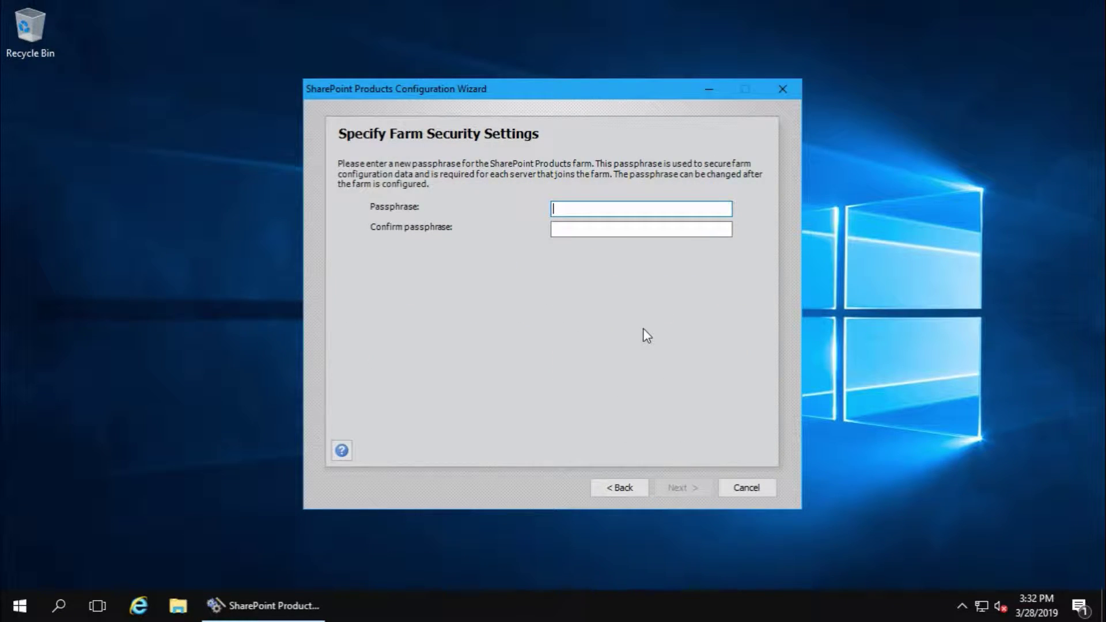
- Enter the farm passphrase and its confirmation, retyping both, and continue to server role
type("••••••••")
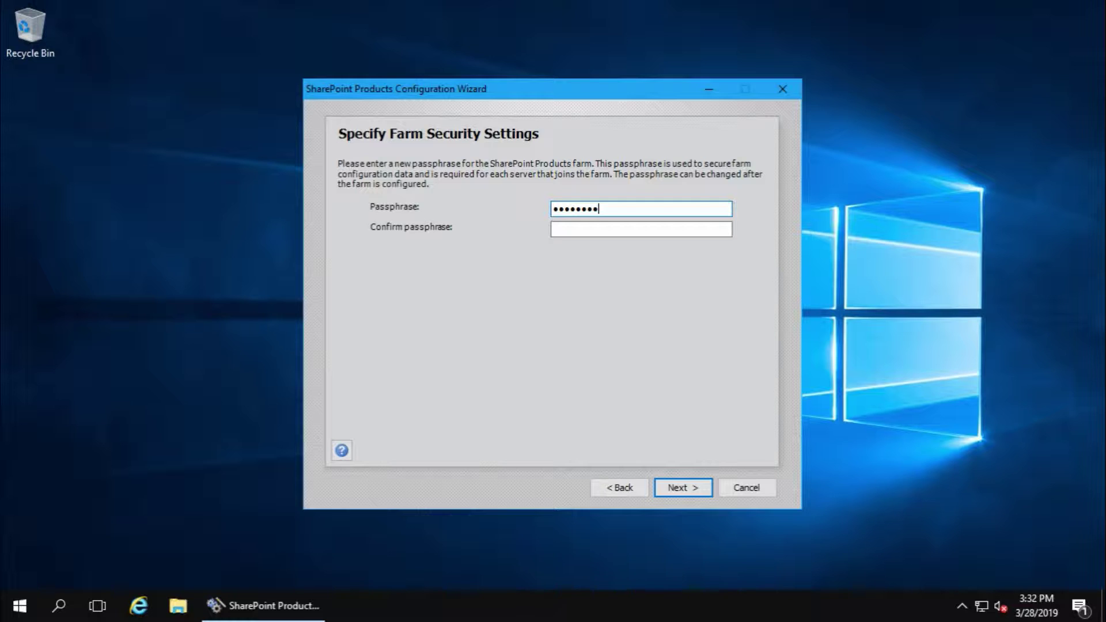
left_click(640, 230)
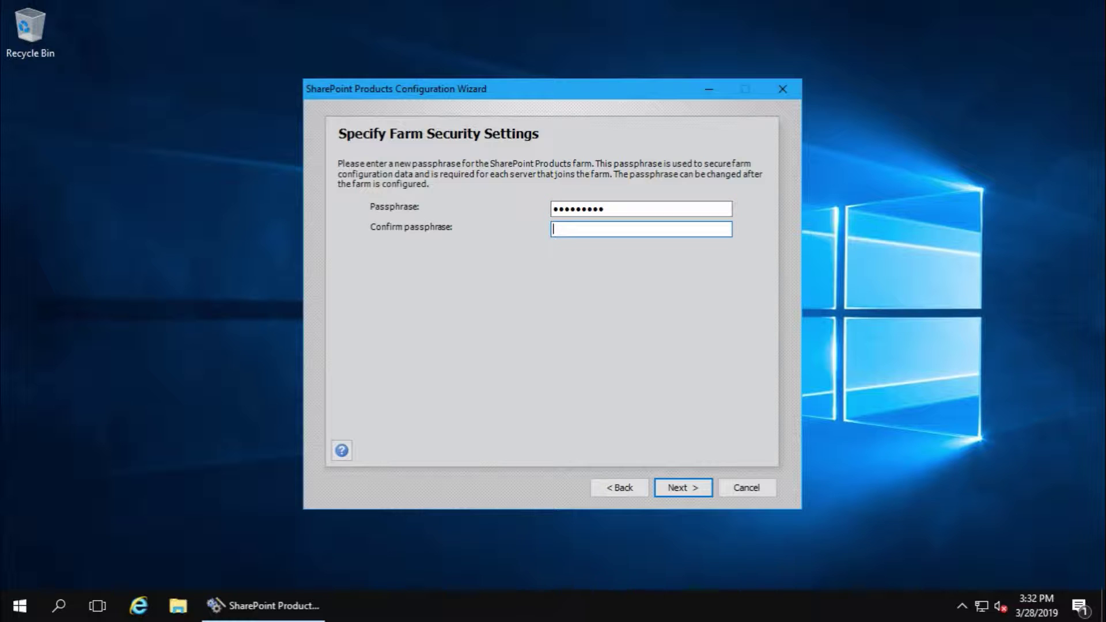
type("••••••••••")
double_click(605, 208)
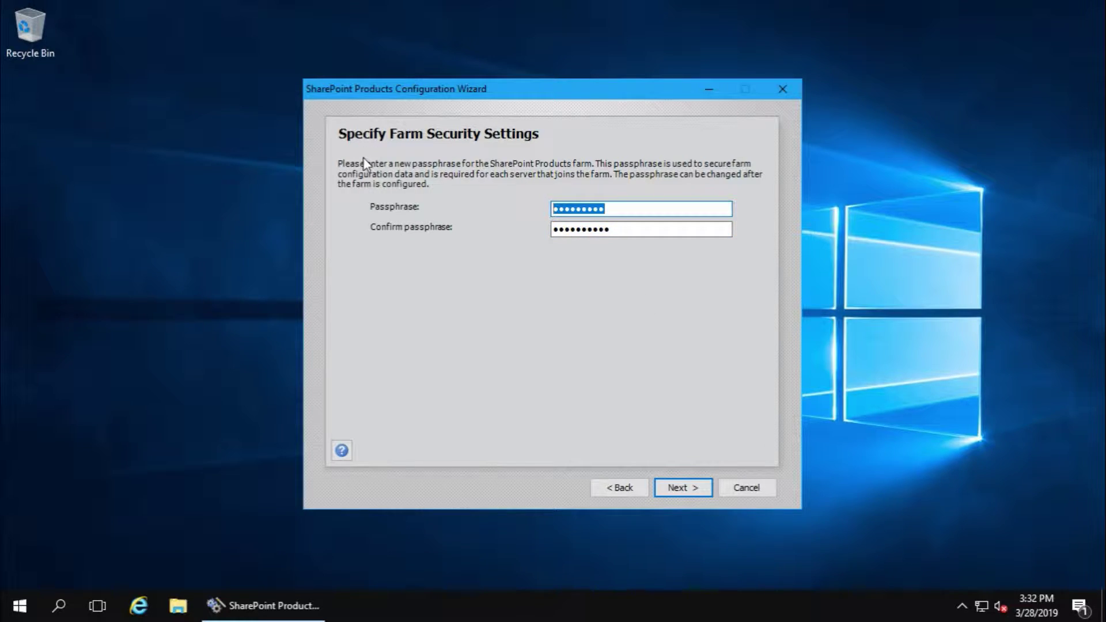
type("•••••••••••")
double_click(622, 229)
type("••••")
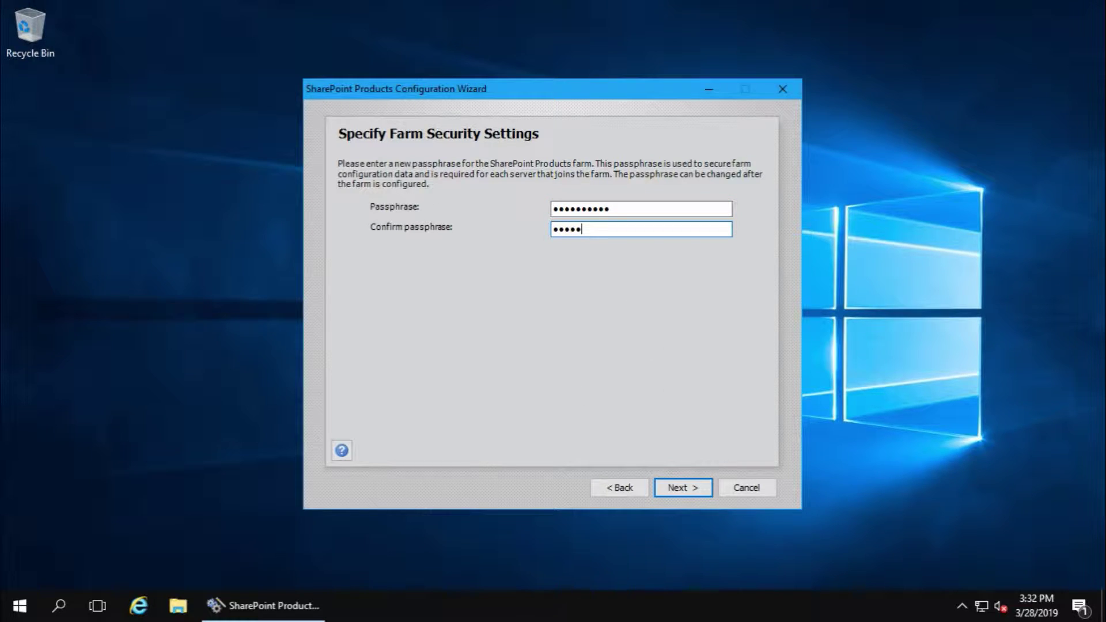
type("•••••••")
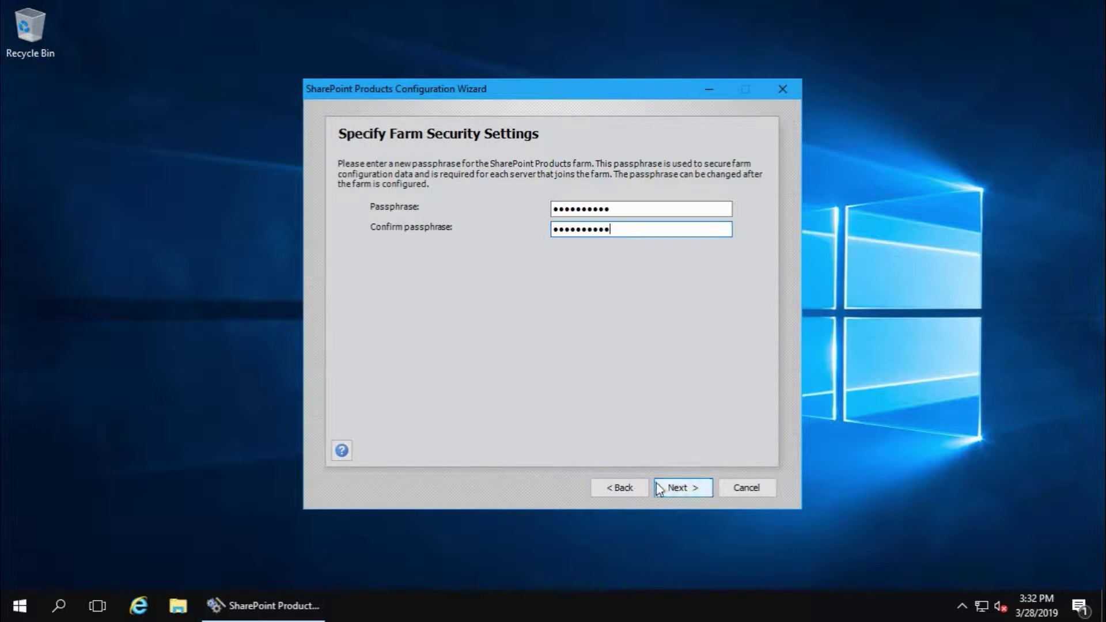
left_click(676, 483)
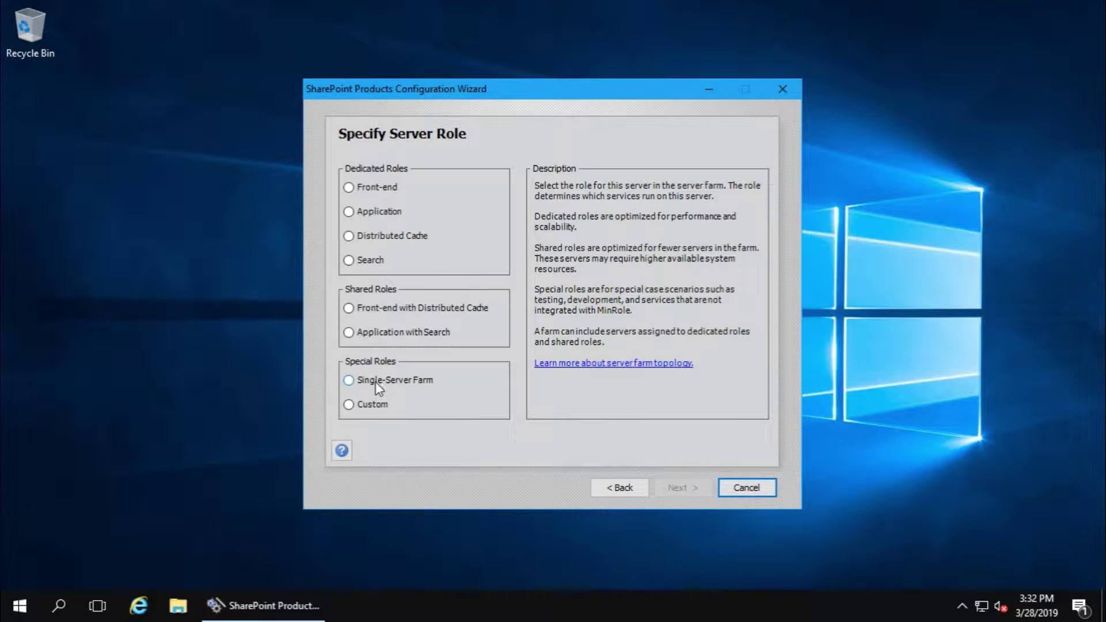
- Choose Single-Server Farm, set Central Administration port 1919 with NTLM, start configuring, and minimize sps
left_click(379, 383)
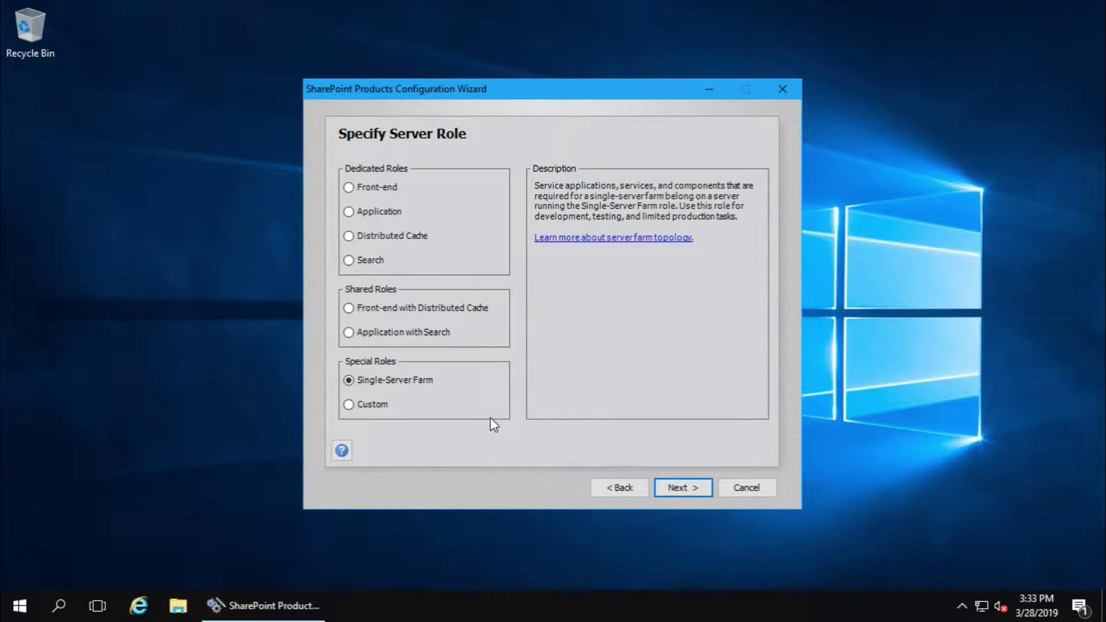
left_click(682, 488)
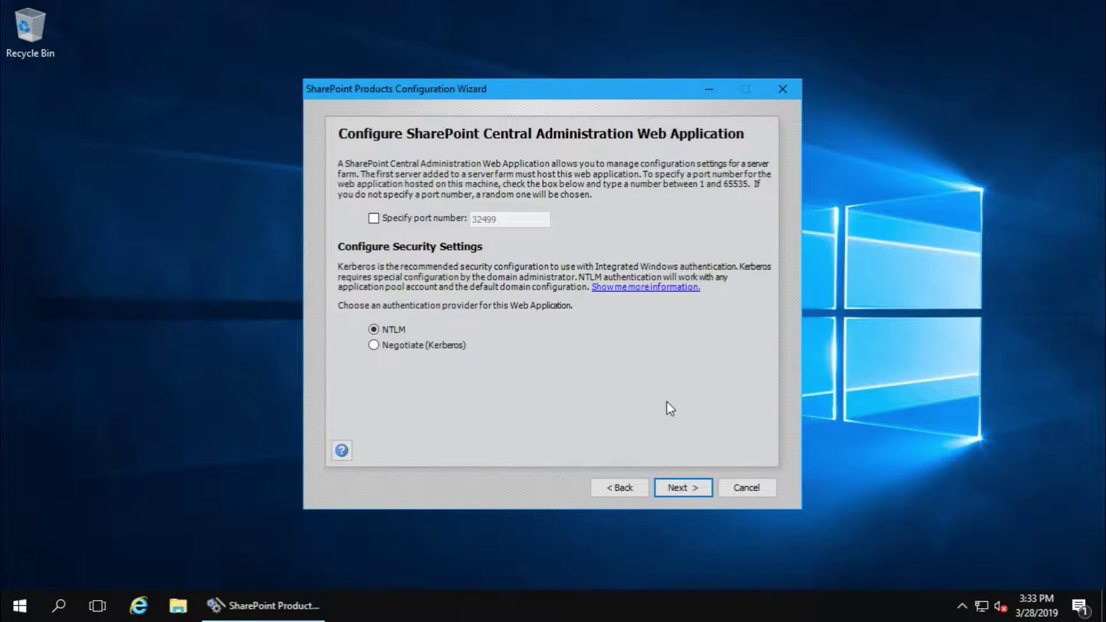
left_click(373, 218)
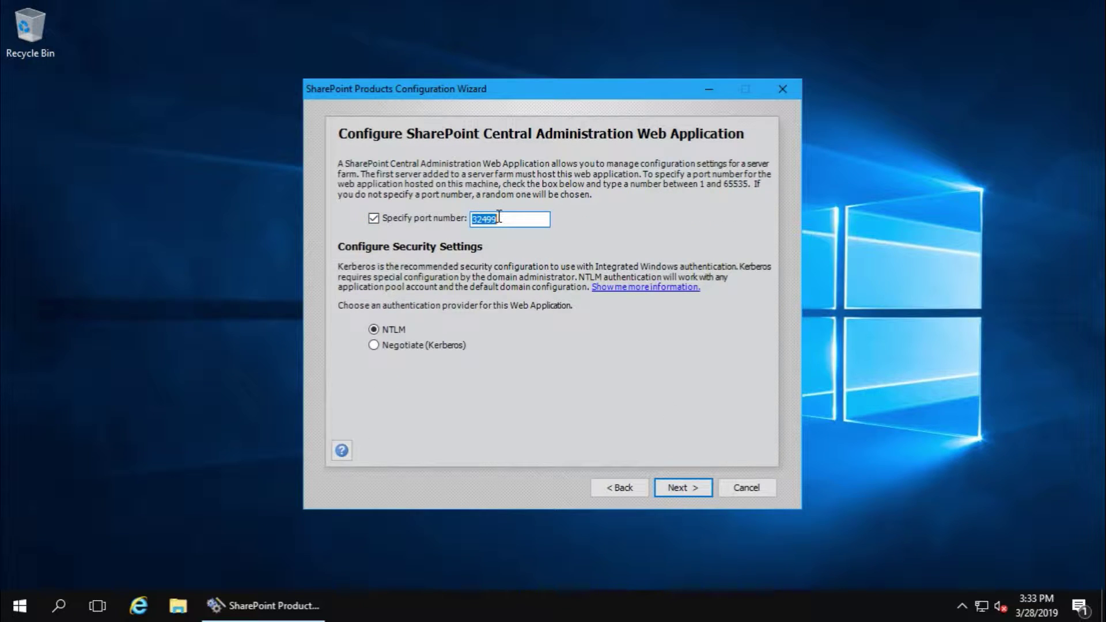
type("1919")
left_click(687, 485)
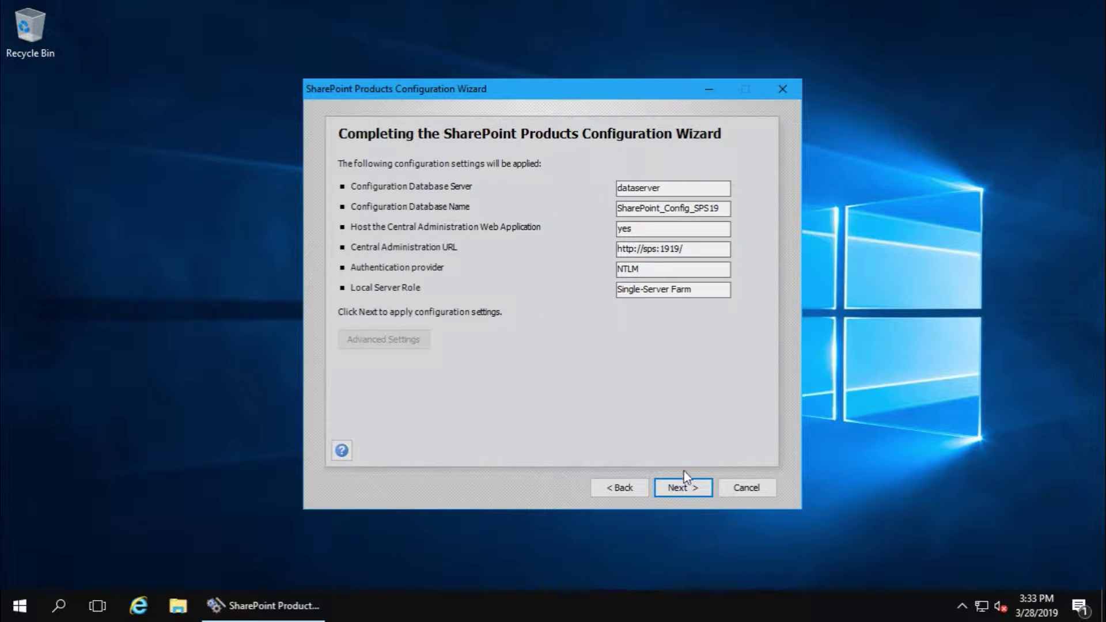
left_click(682, 486)
mouse_move(783, 6)
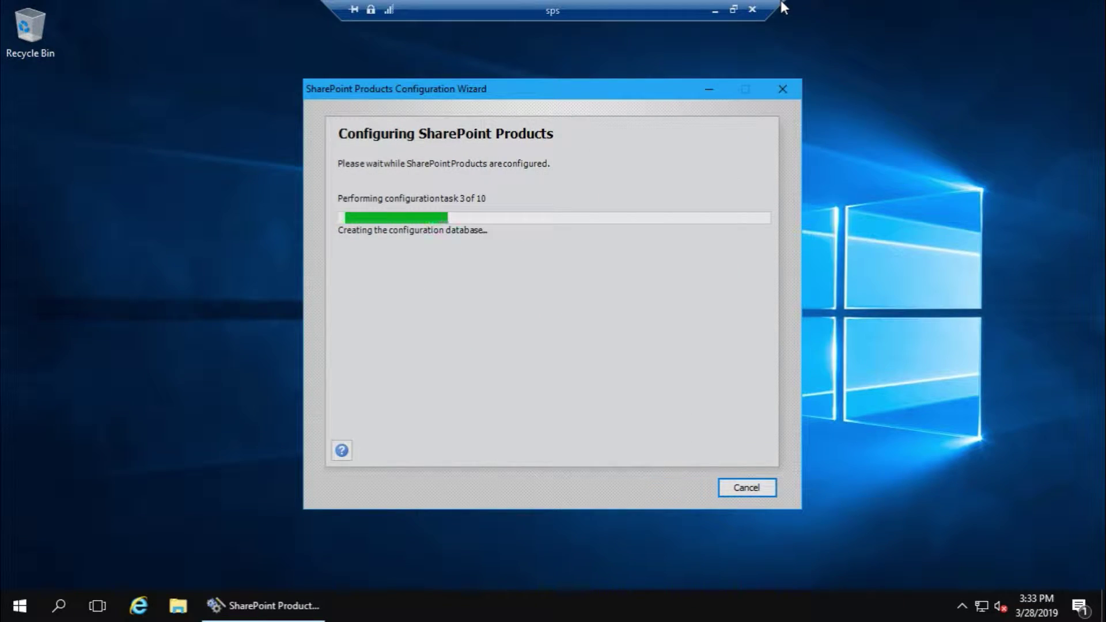
left_click(715, 9)
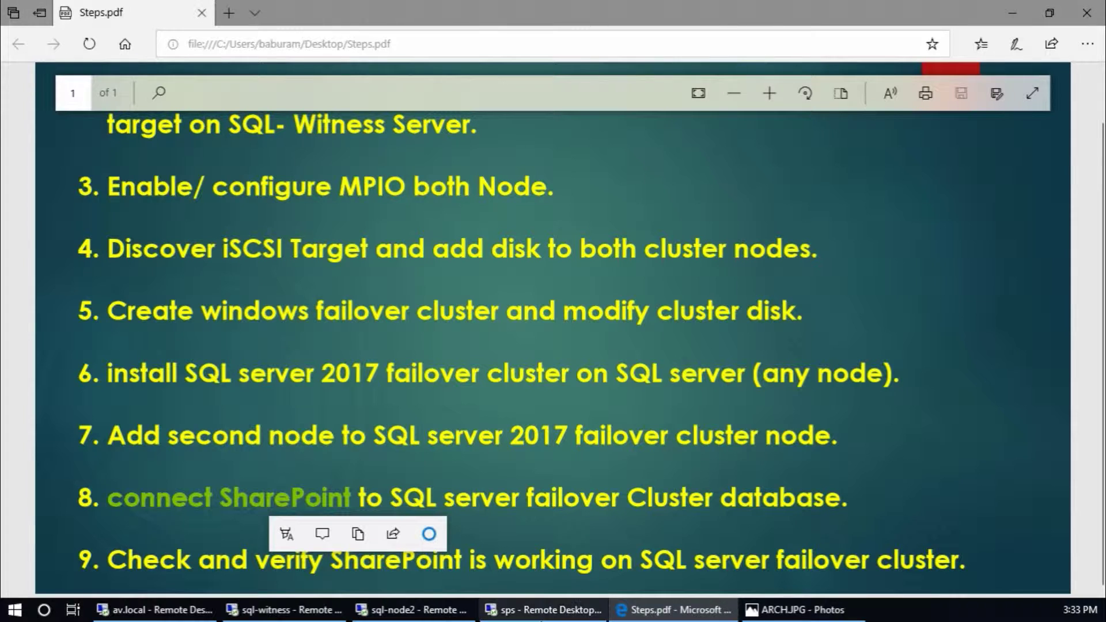
- Bring sql-witness Failover Cluster Manager forward and search Start for 'manage'
left_click(318, 613)
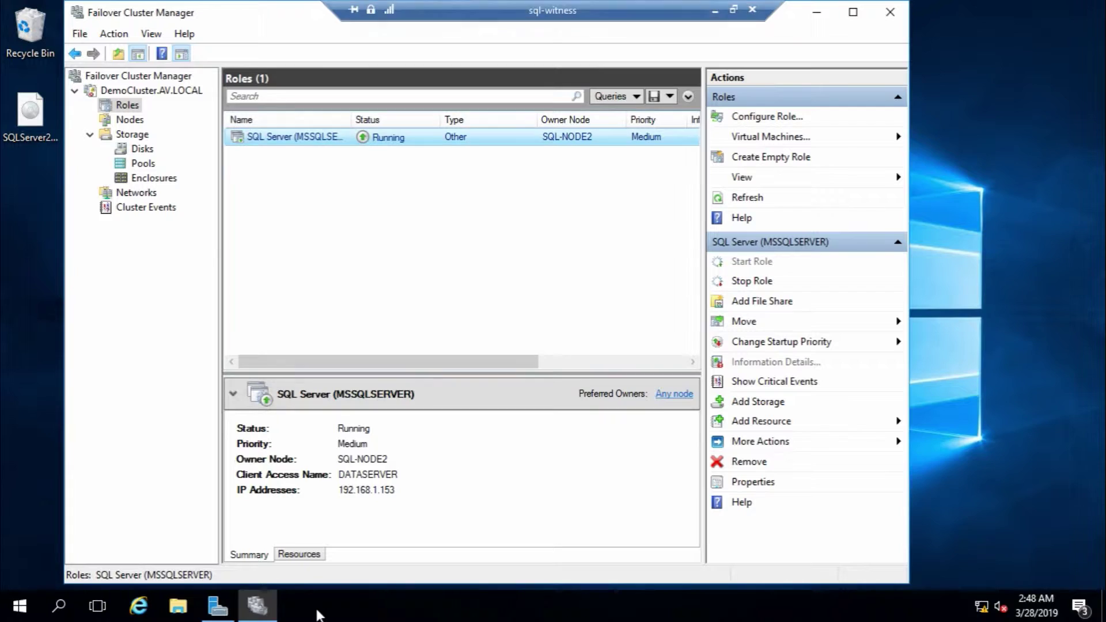
left_click(15, 613)
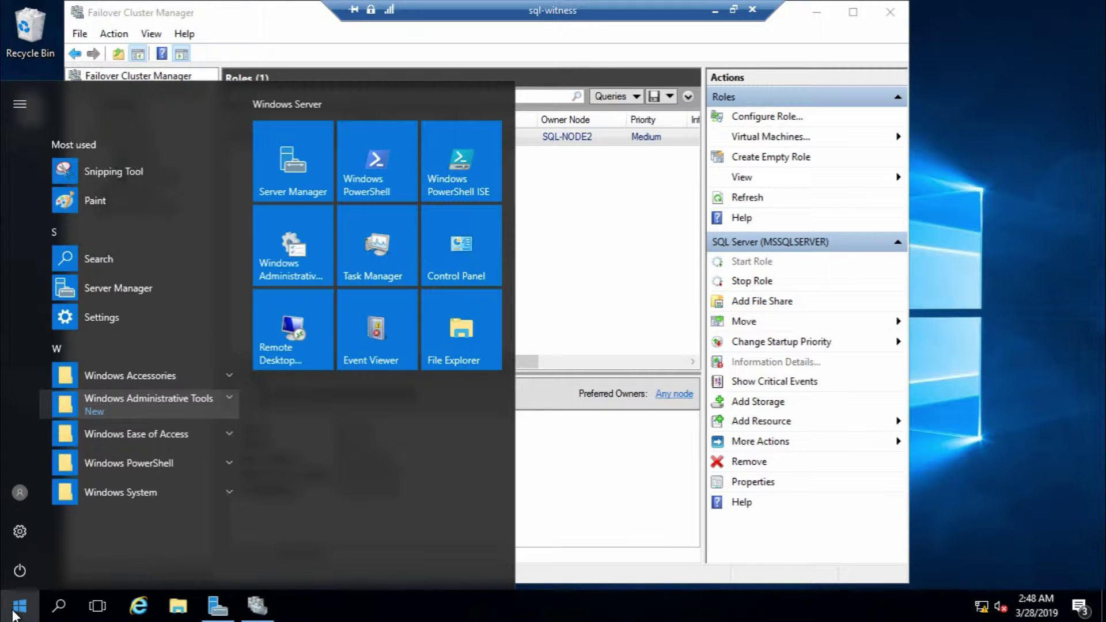
type("manage")
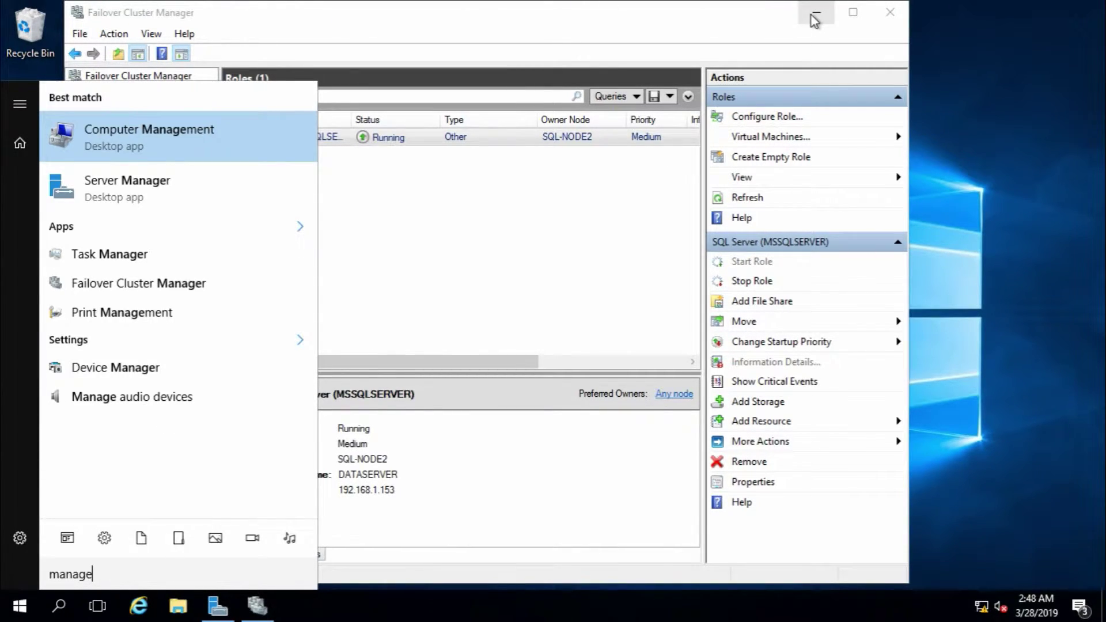
- Minimize the sql-witness session and launch Remote Desktop Connection locally with mstsc
mouse_move(811, 15)
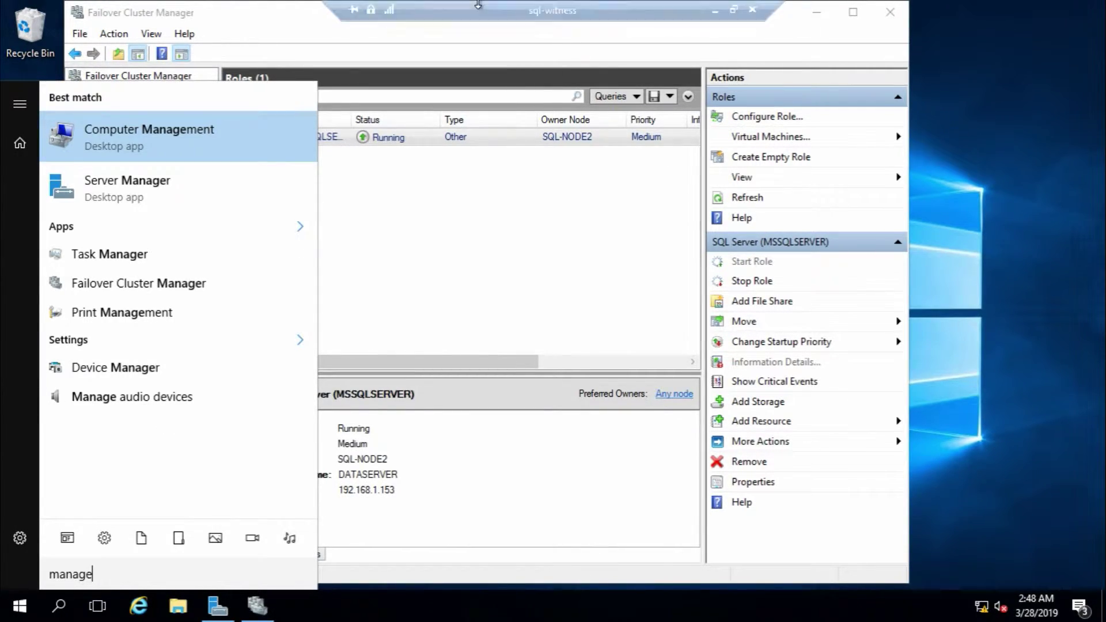
left_click(715, 10)
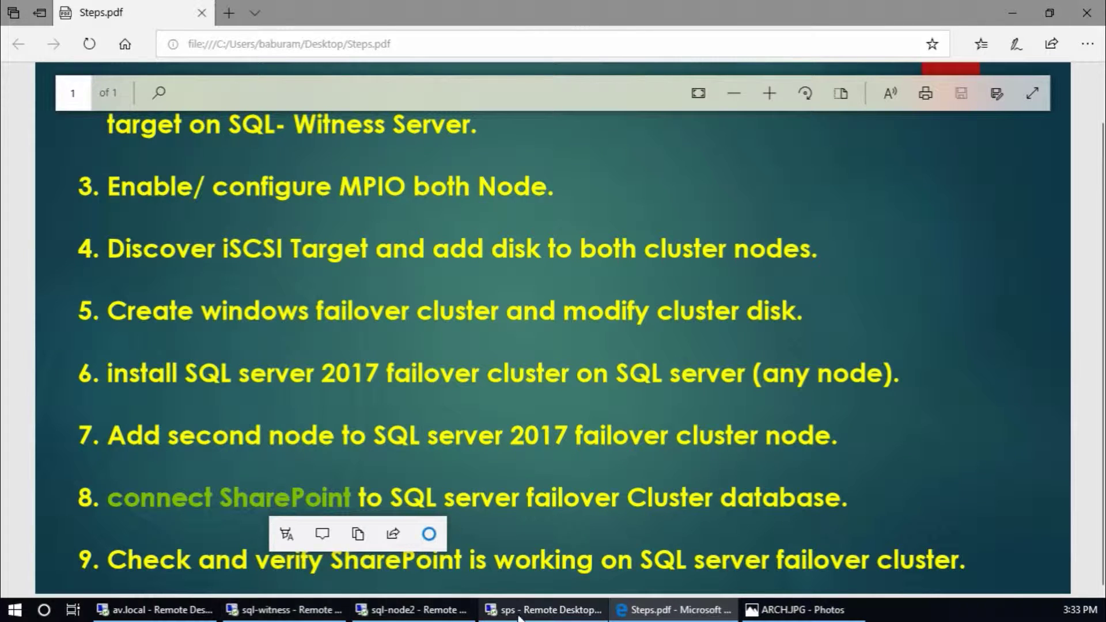
mouse_move(419, 610)
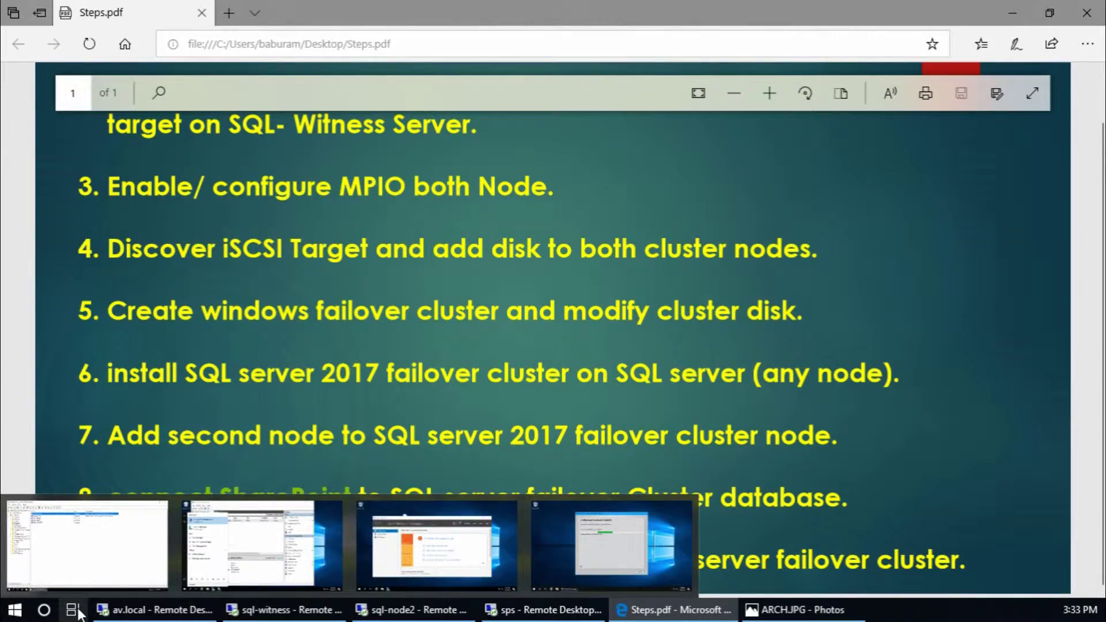
left_click(16, 614)
type("mstsc")
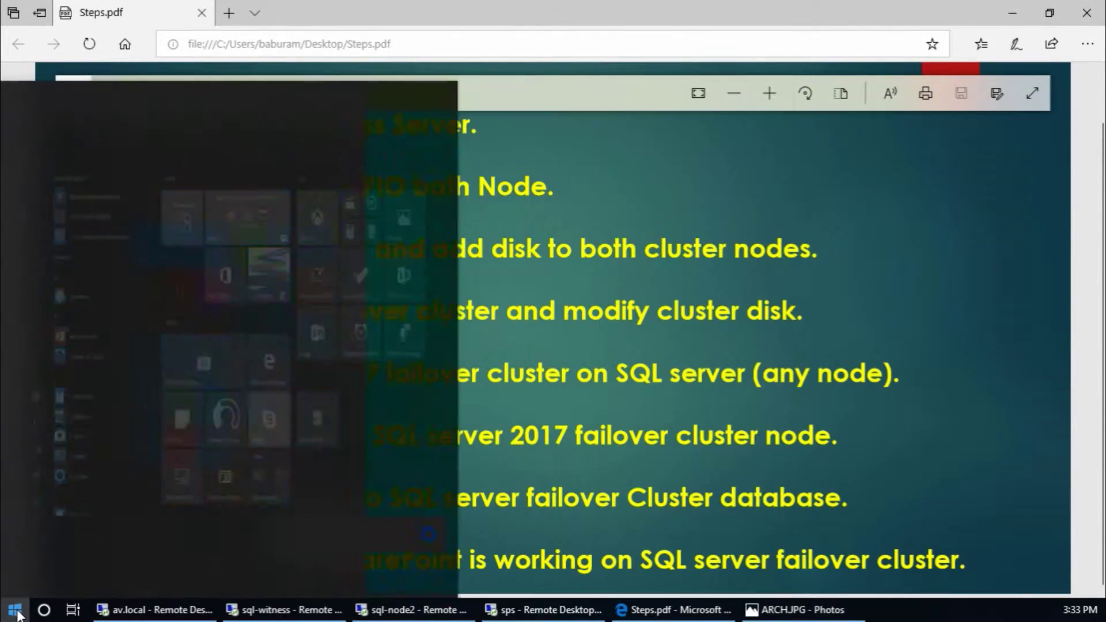
key("Return")
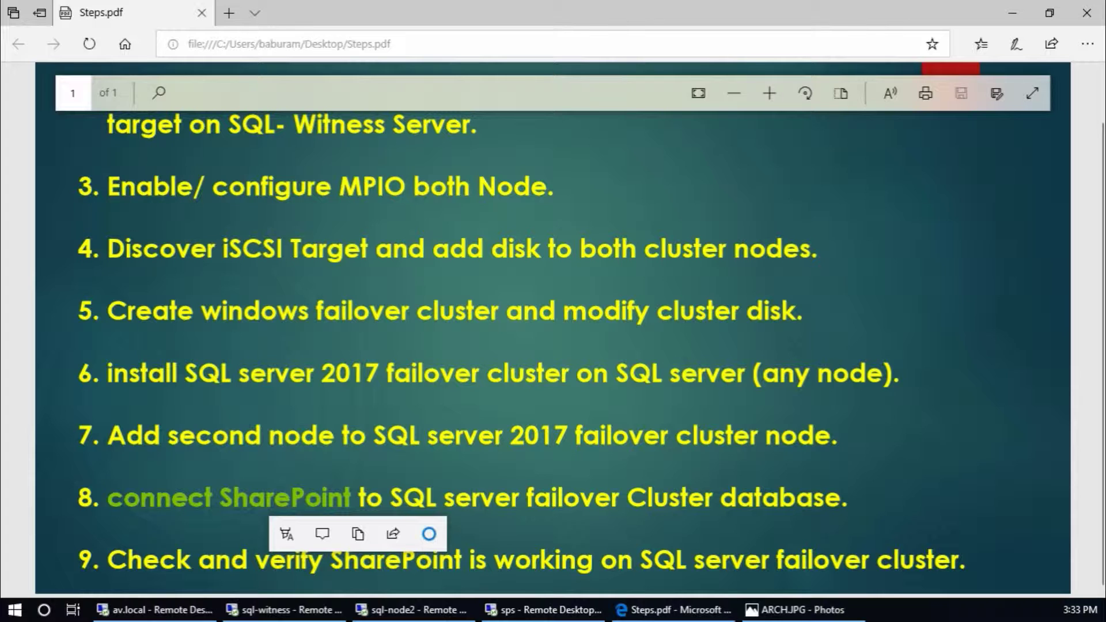
- Connect Remote Desktop to sql-node1 and sign in with the domain administrator's password
type("s")
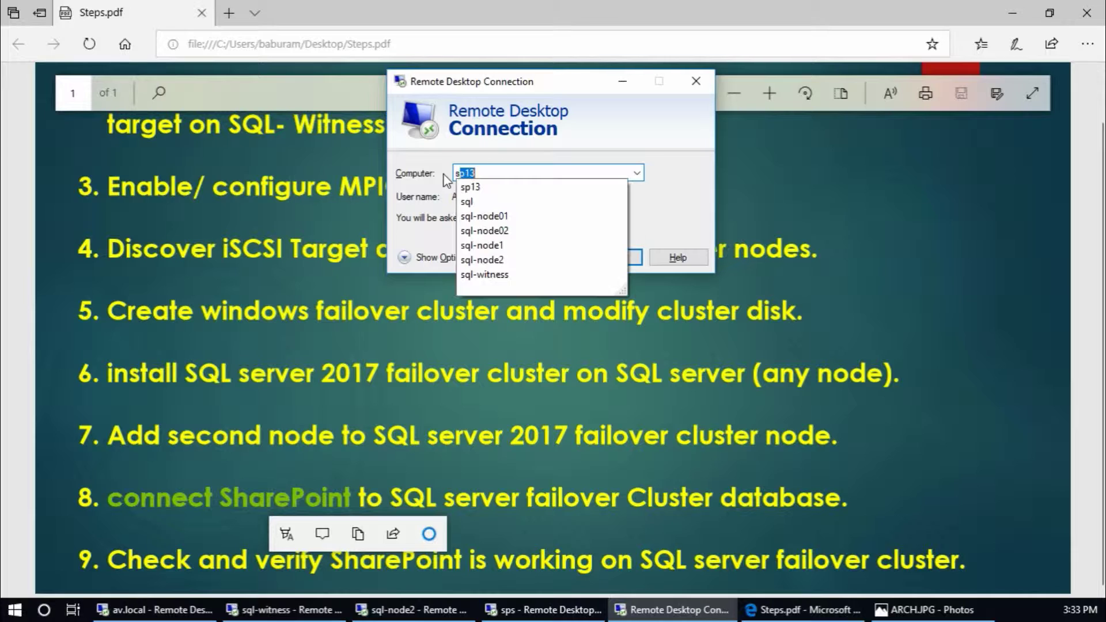
type("ql-node0")
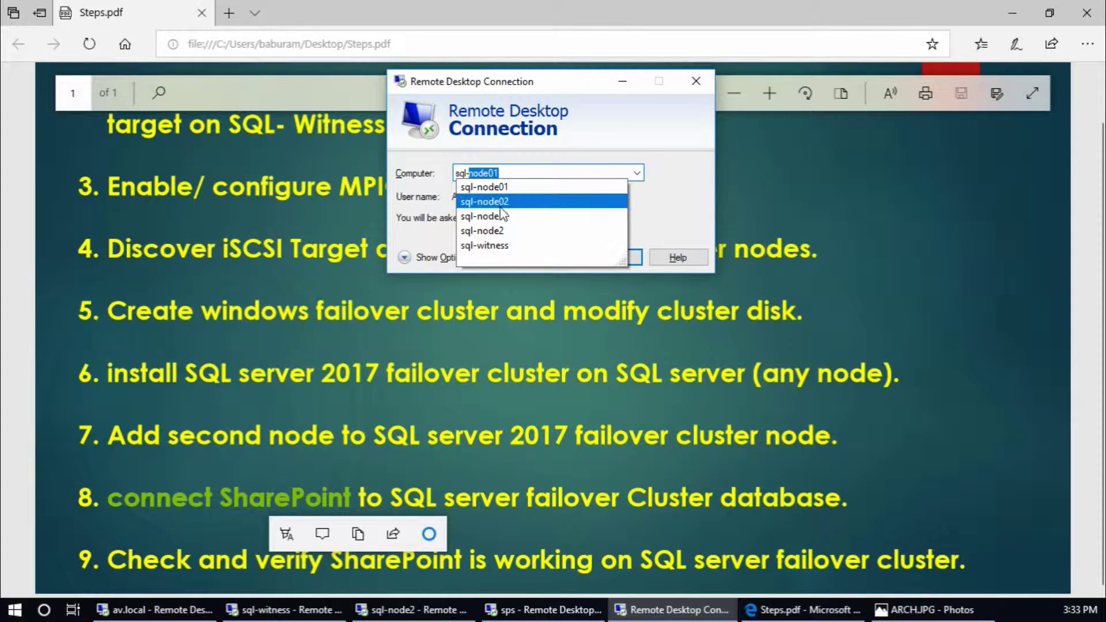
left_click(502, 222)
left_click(610, 257)
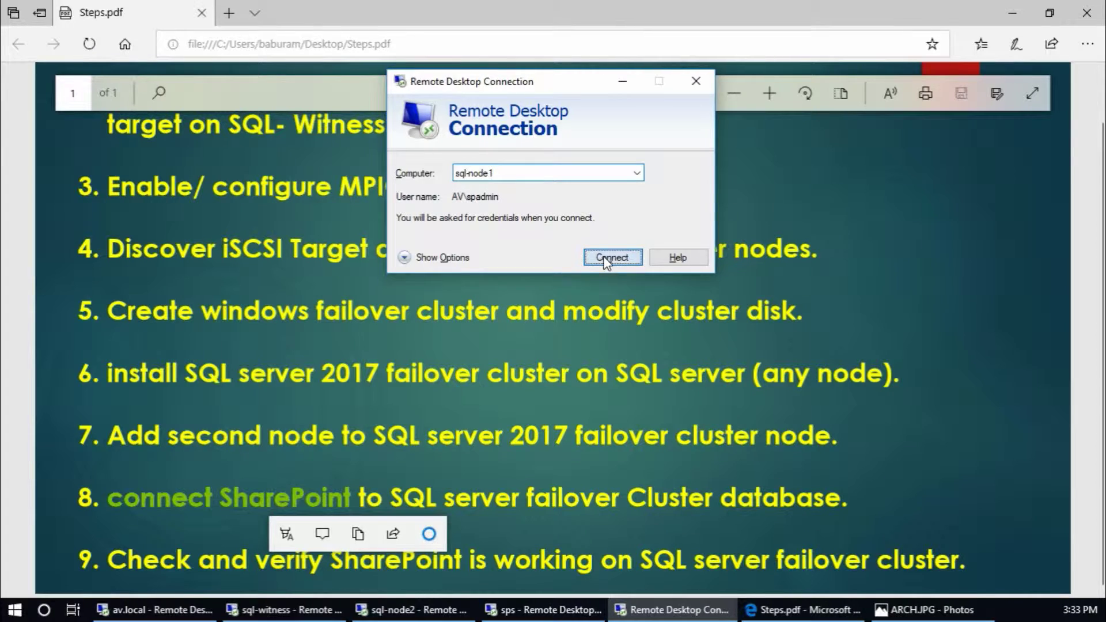
type("••••••••")
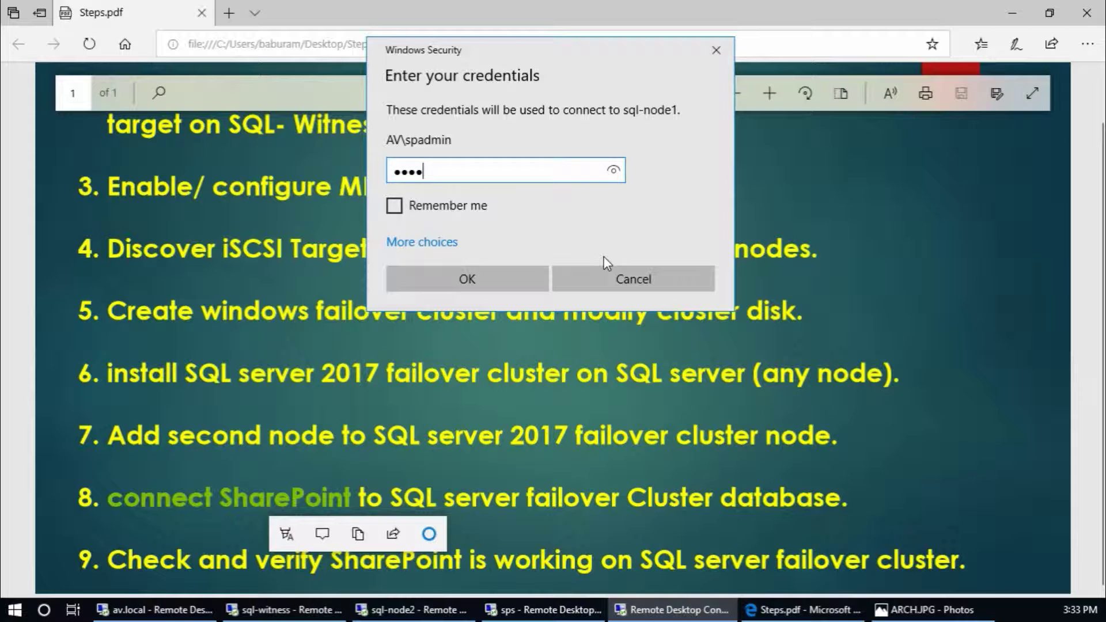
key("Return")
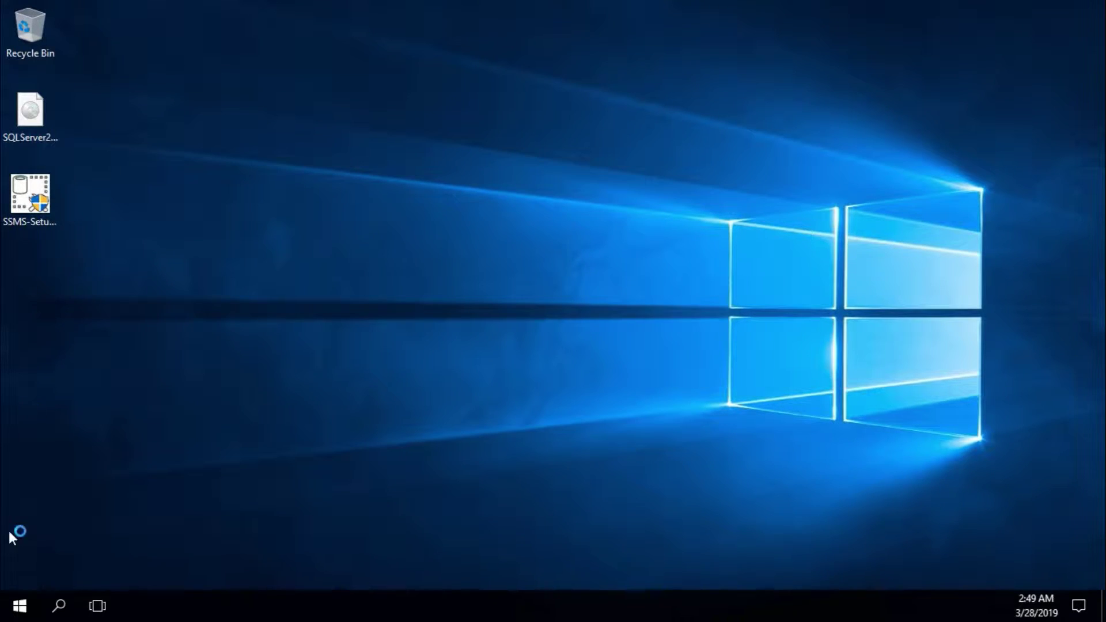
- Launch SQL Server Management Studio from sql-node1's Microsoft SQL Server Tools 17 folder, then minimize the session
left_click(20, 611)
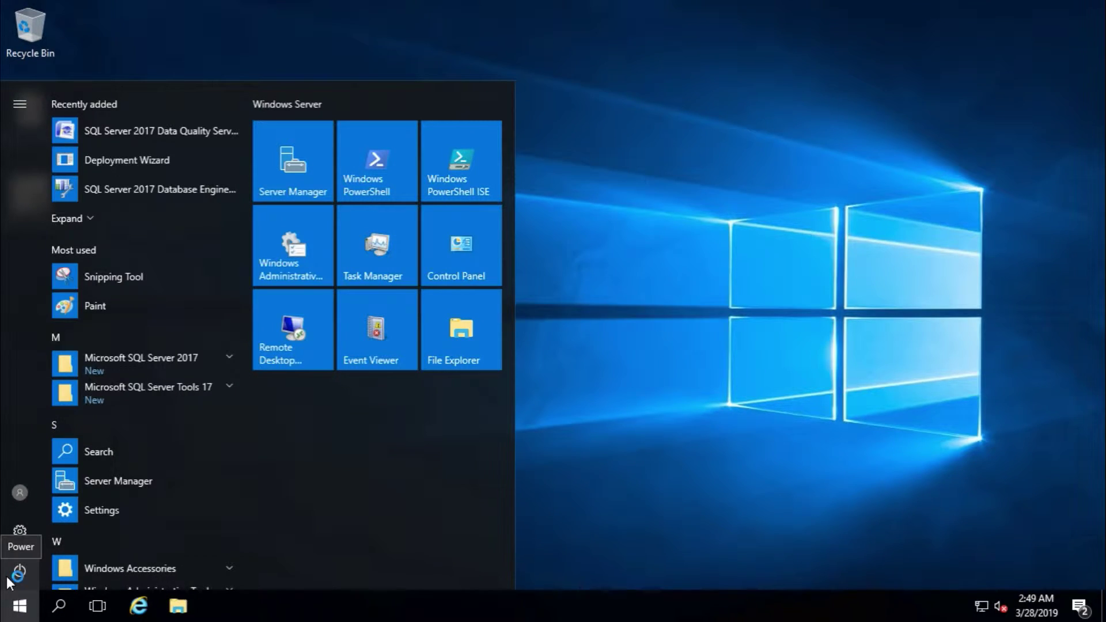
left_click(185, 383)
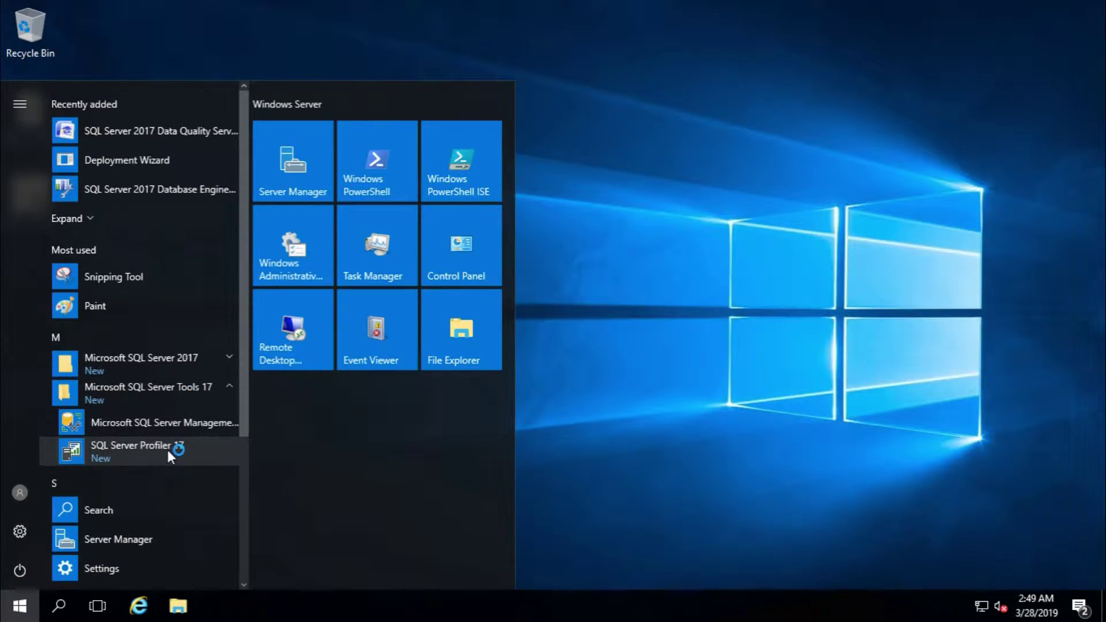
left_click(185, 422)
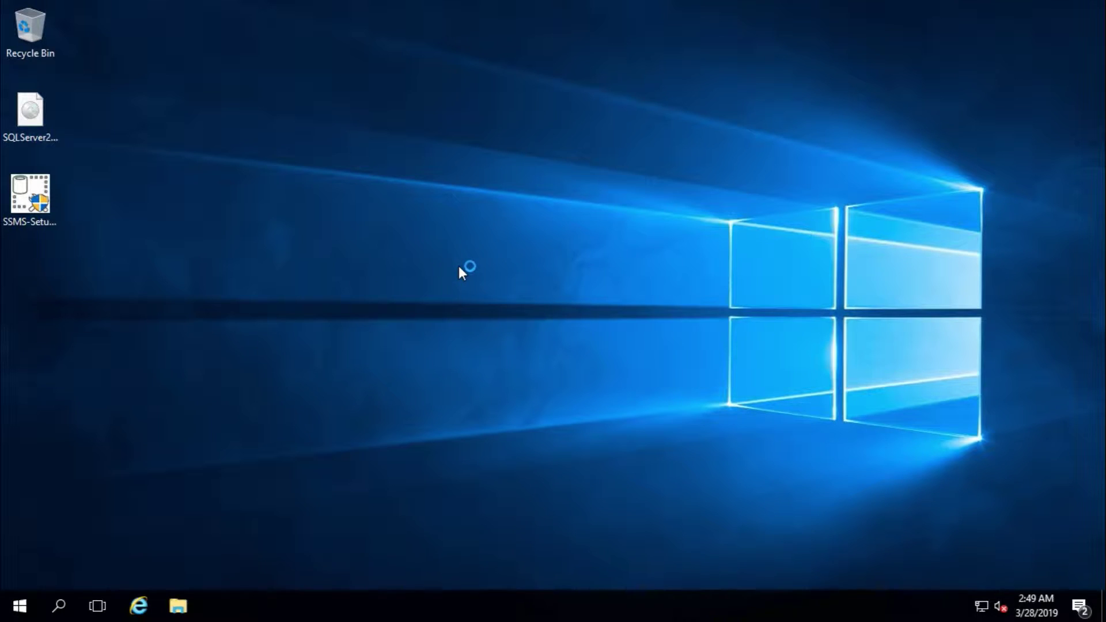
left_click(710, 7)
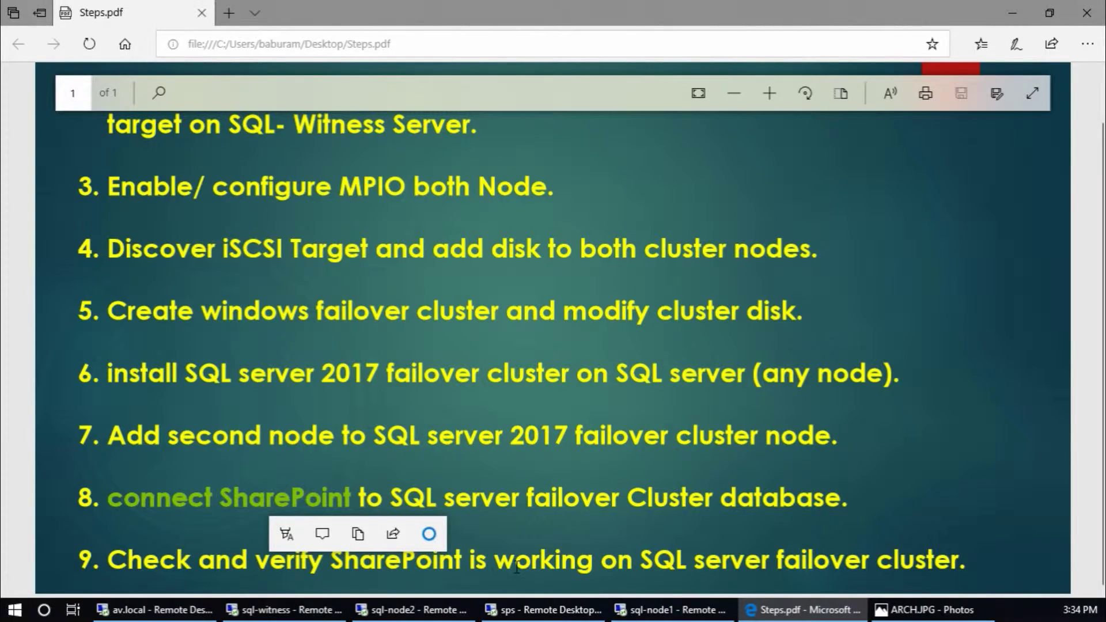
- Check the sps session's configuration progress, then bring up the sql-node1 session showing Connect to Server
left_click(542, 609)
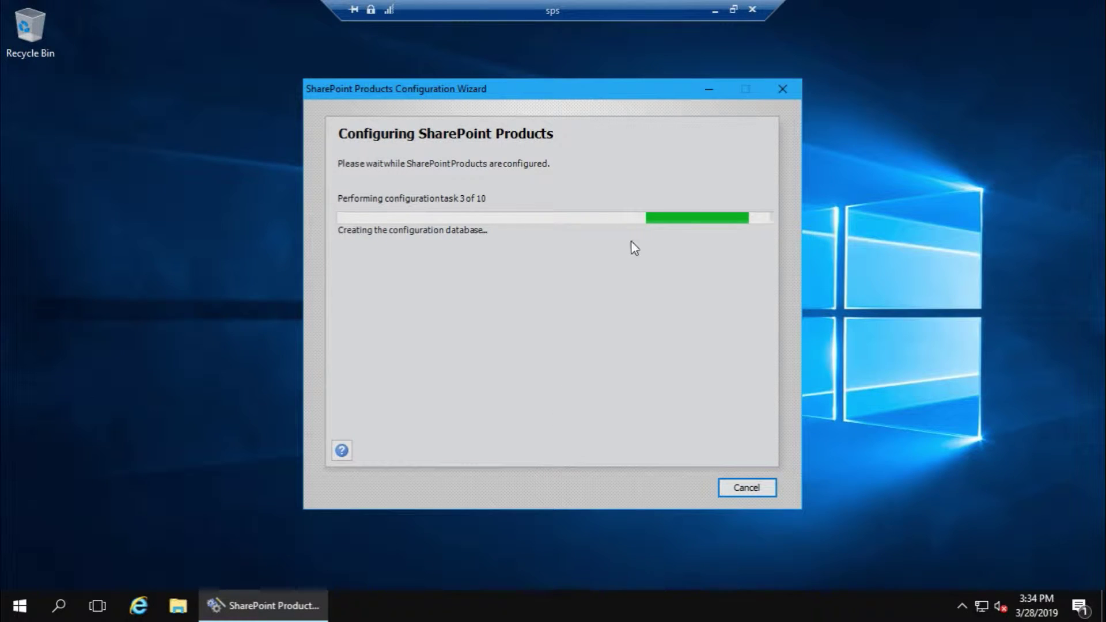
left_click(716, 14)
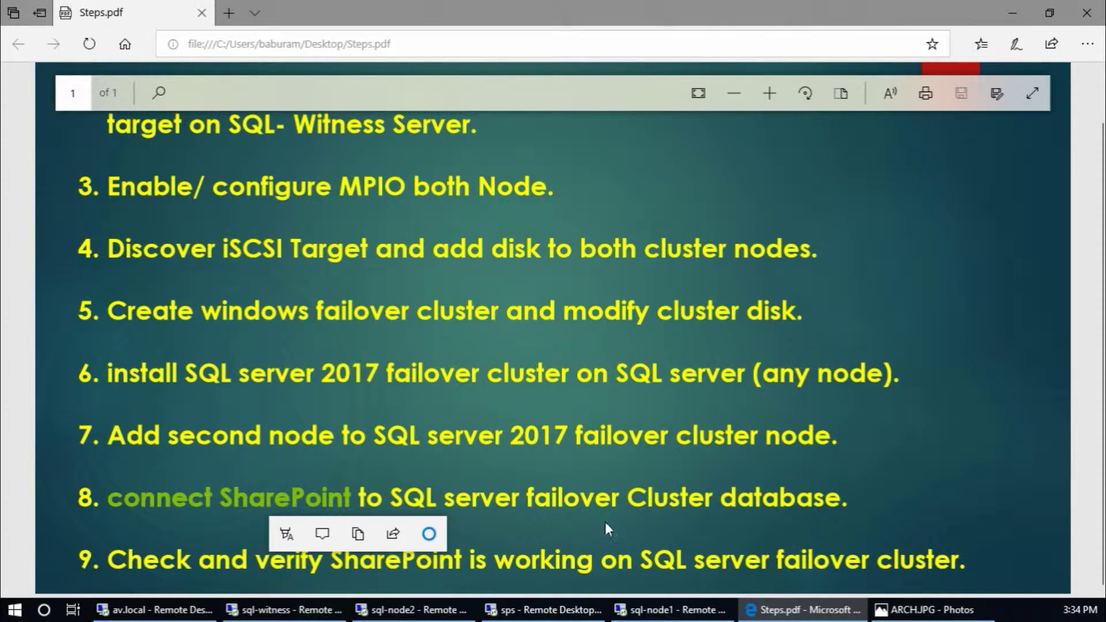
left_click(671, 610)
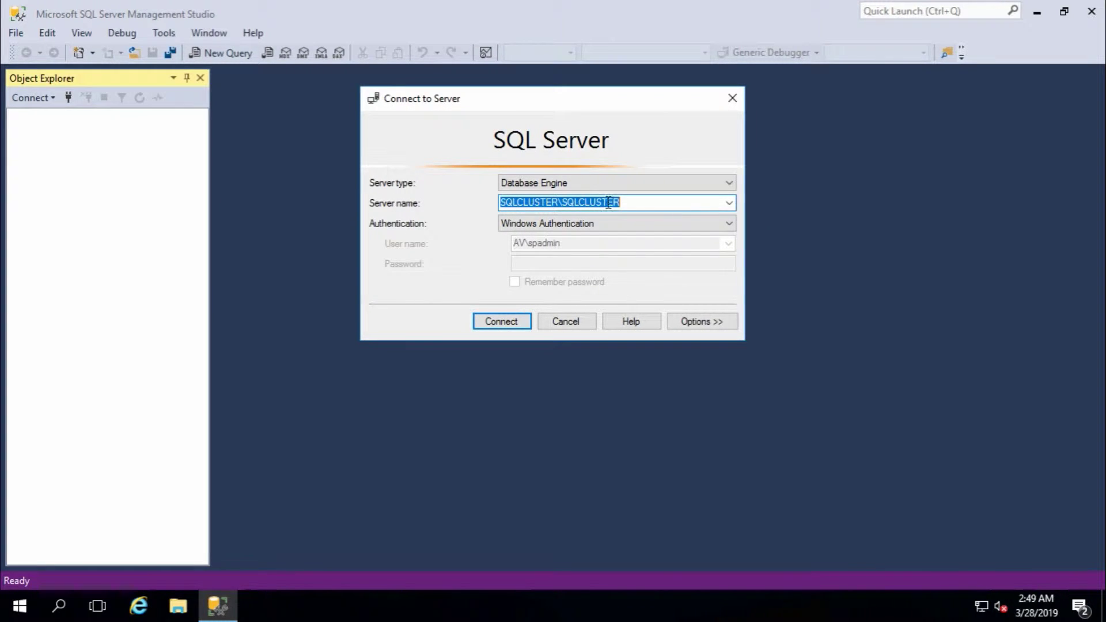
- Connect SSMS to DATASERVER via Browse for more and find SharePoint_Config_SPS19 under Databases
left_click(730, 203)
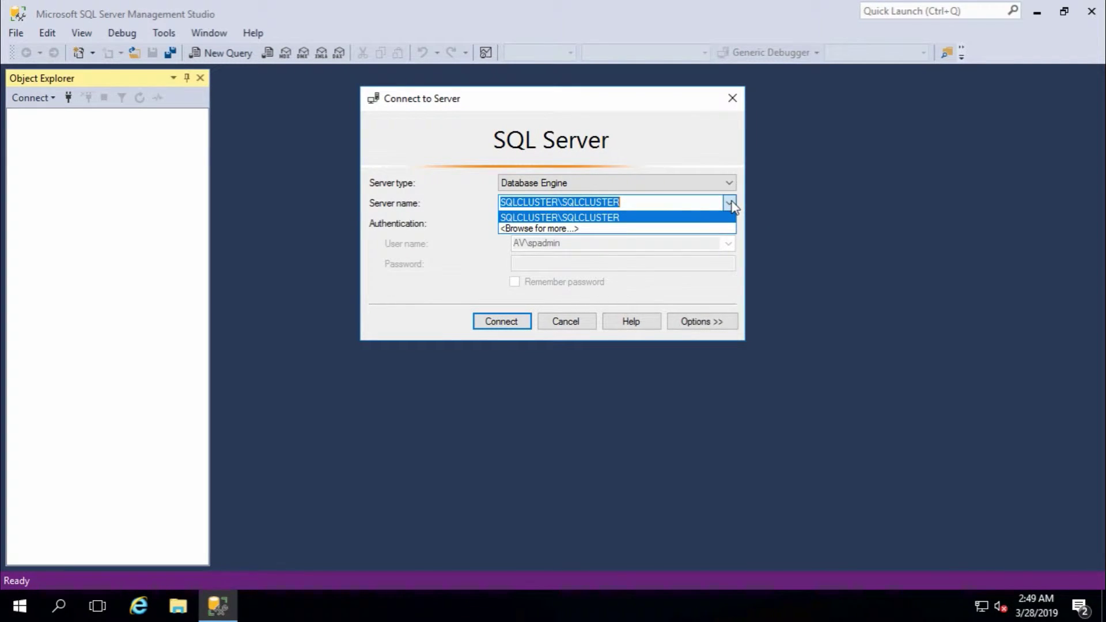
left_click(520, 230)
double_click(489, 138)
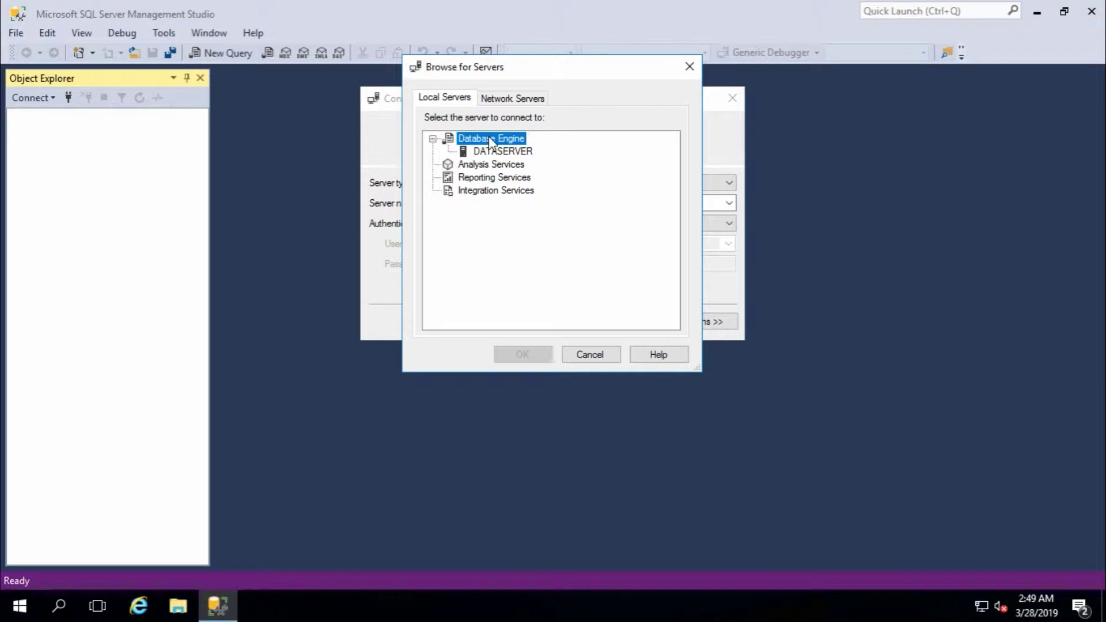
left_click(499, 152)
left_click(527, 354)
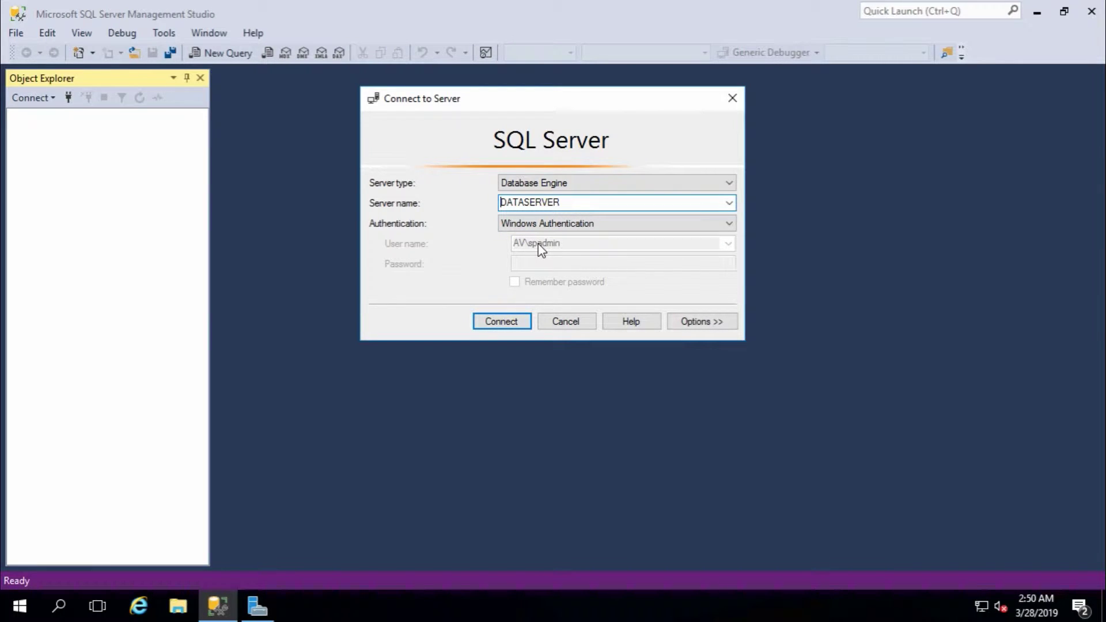
left_click(508, 318)
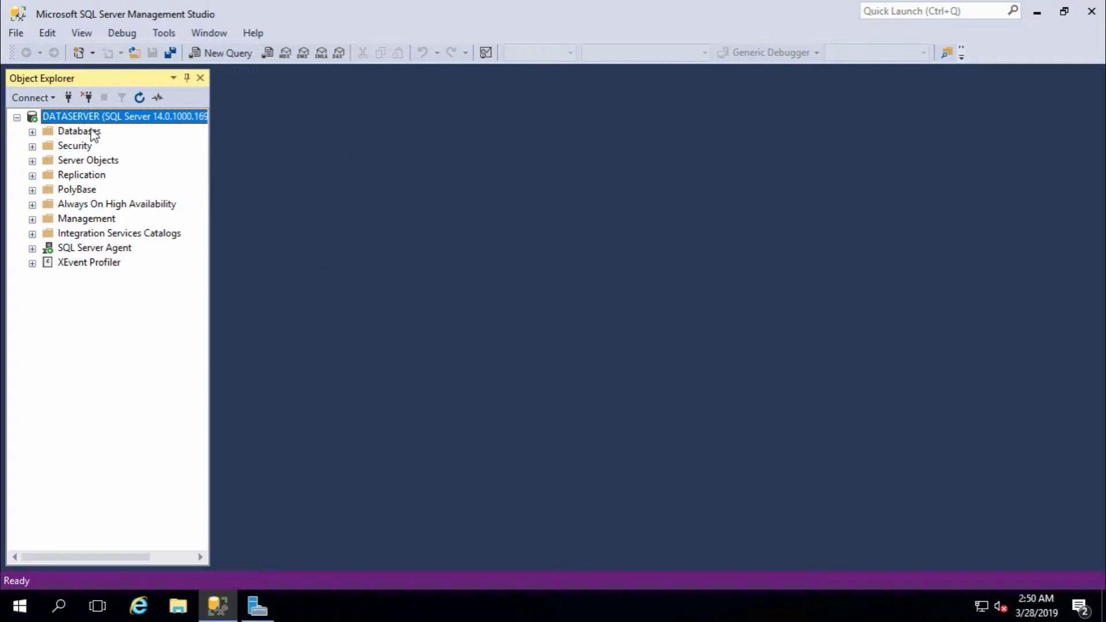
double_click(91, 132)
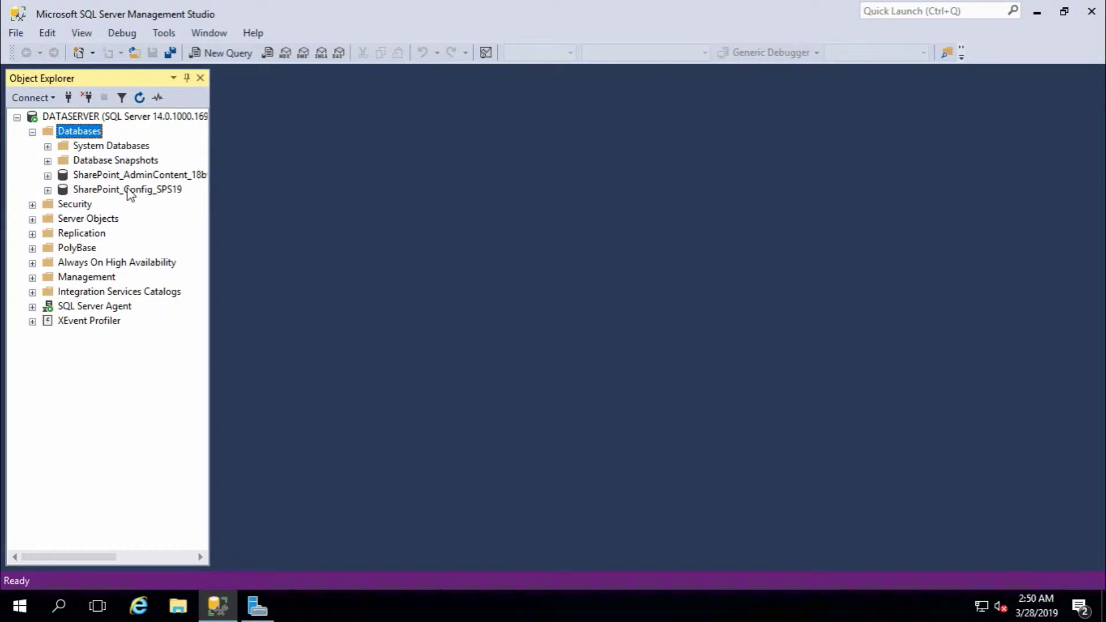
left_click(127, 191)
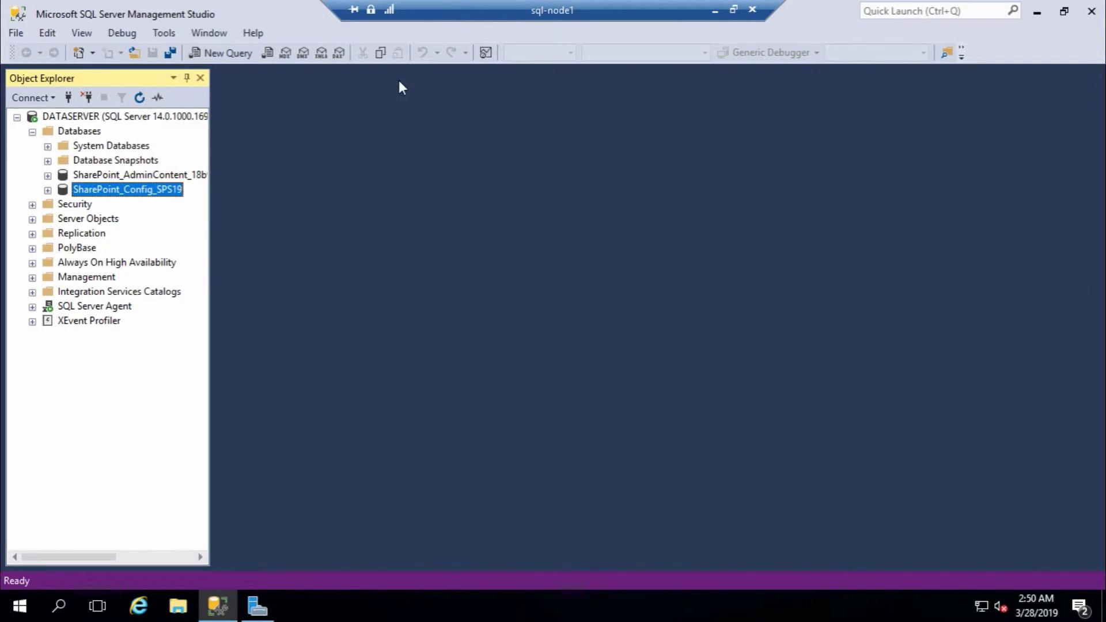
- Switch from sql-node1 to the sps session and finish the wizard to launch Central Administration
left_click(716, 12)
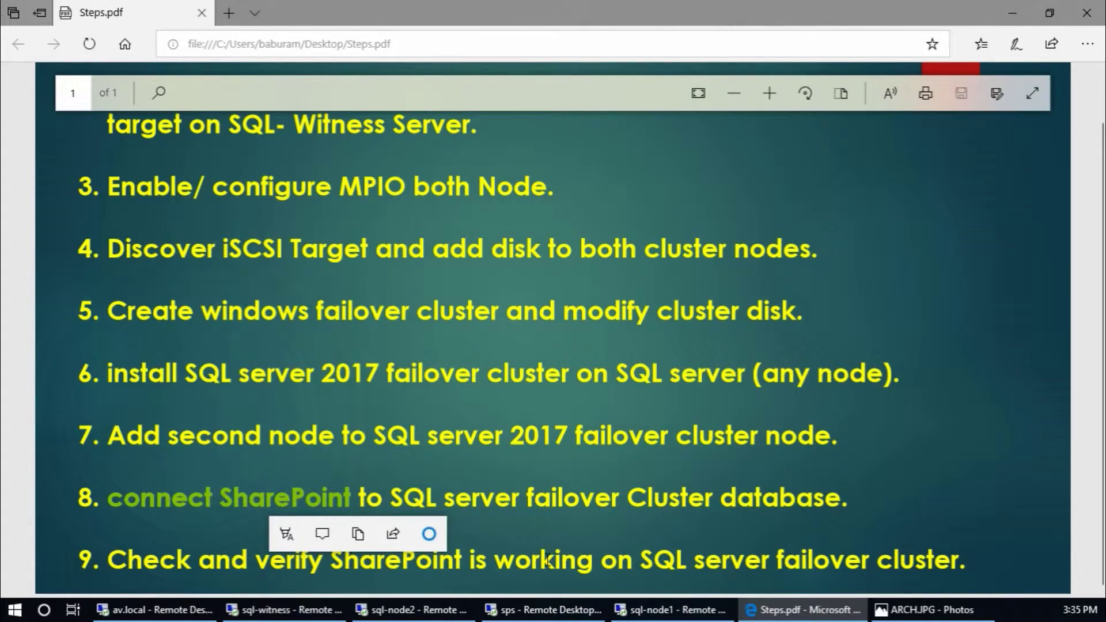
left_click(543, 609)
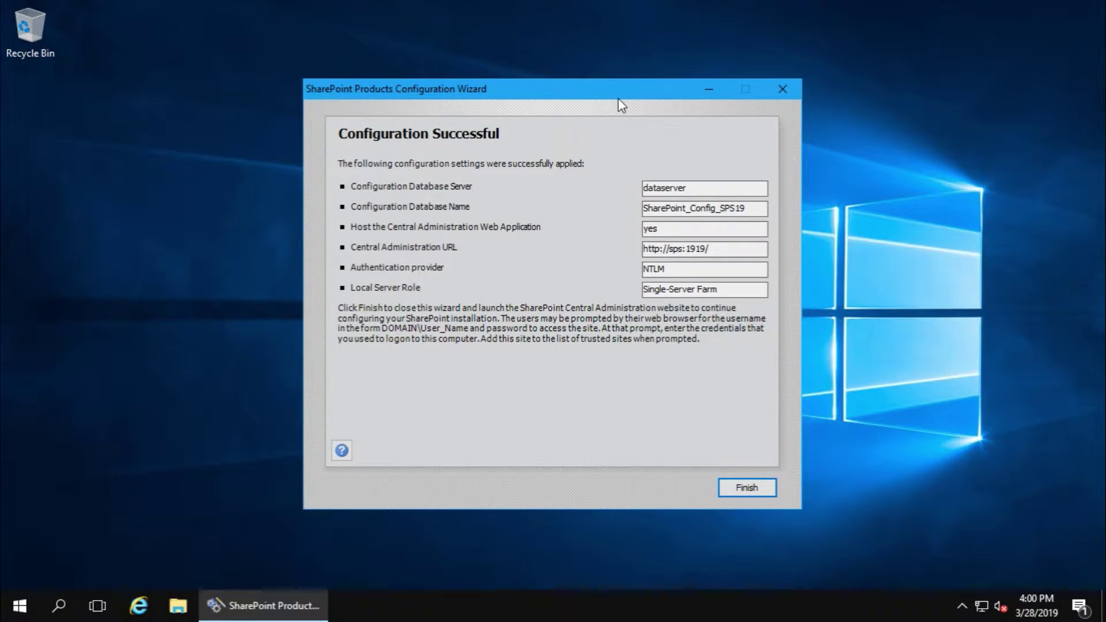
left_click(743, 487)
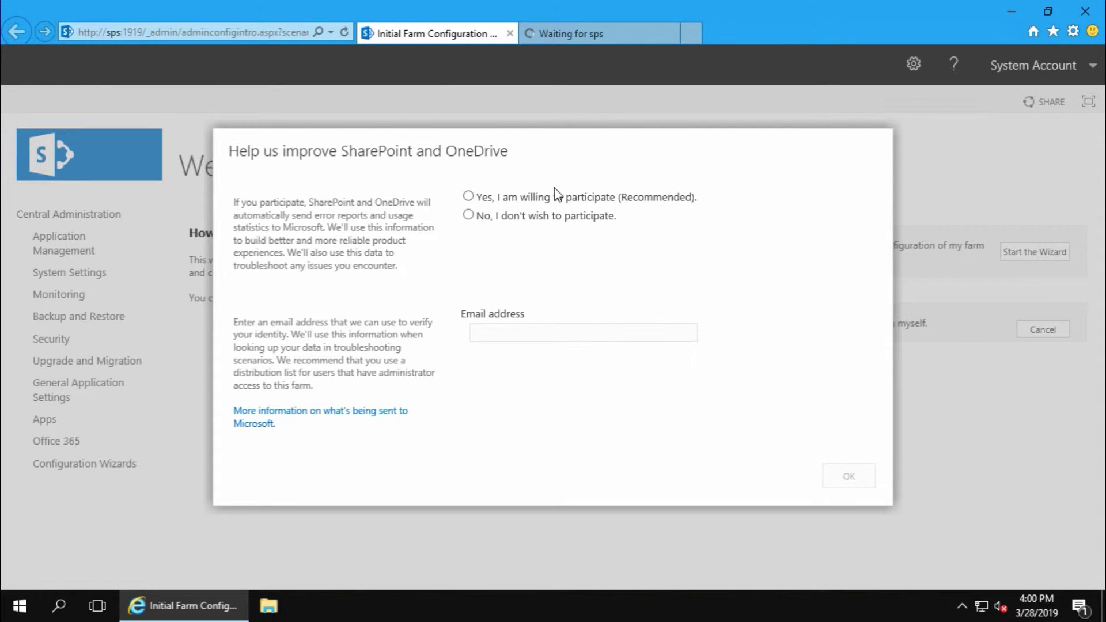
- Decline usage-data participation, cancel the farm configuration wizard, and open Manage web applications
left_click(544, 219)
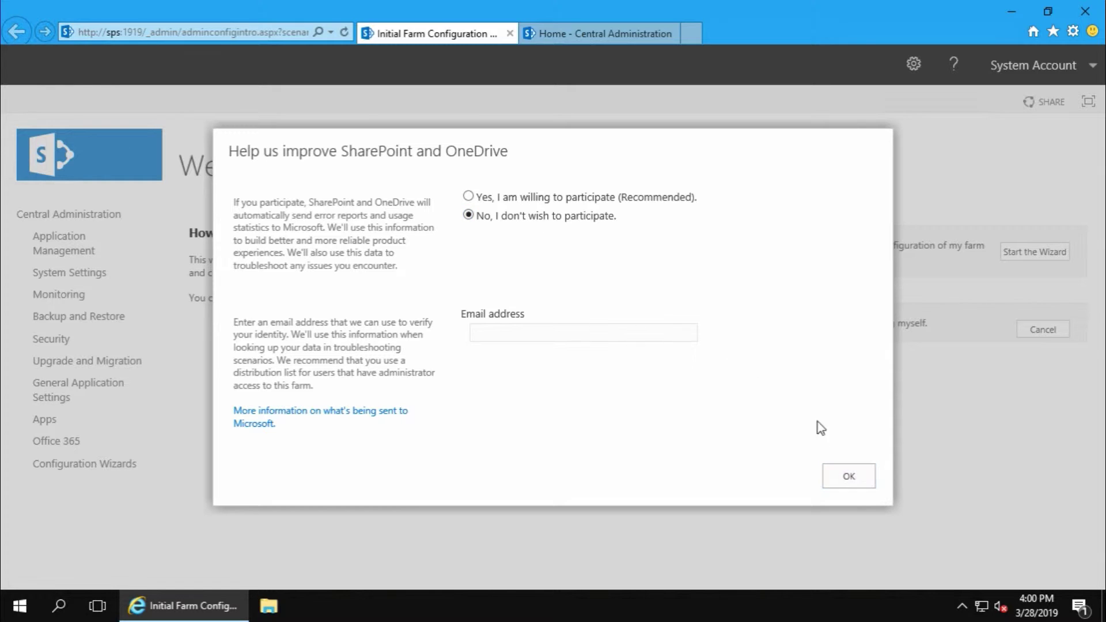
left_click(852, 475)
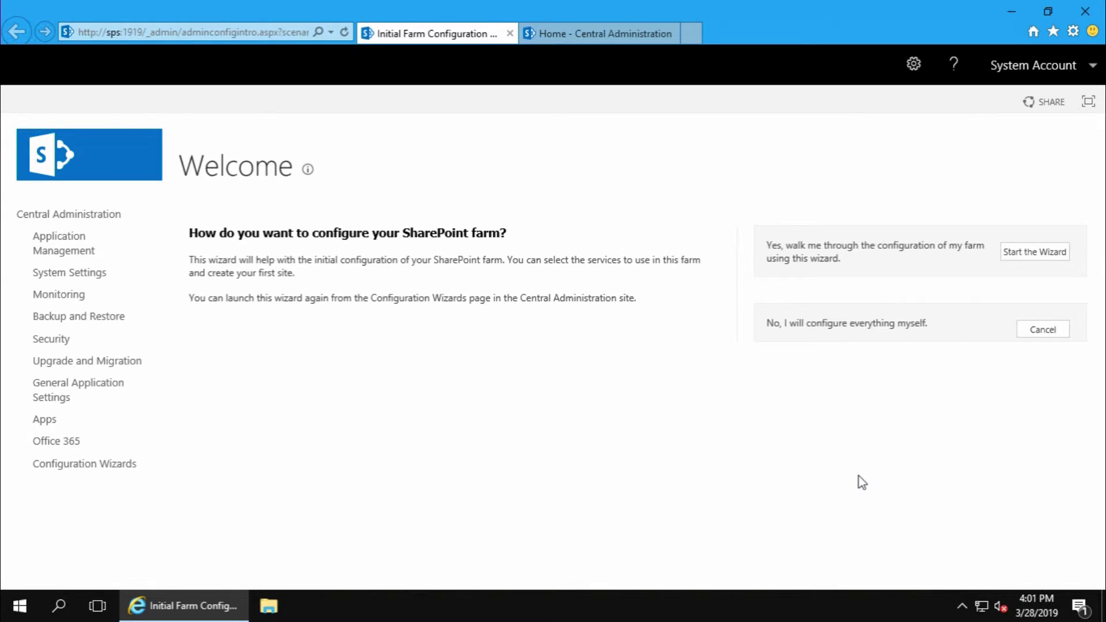
left_click(1034, 335)
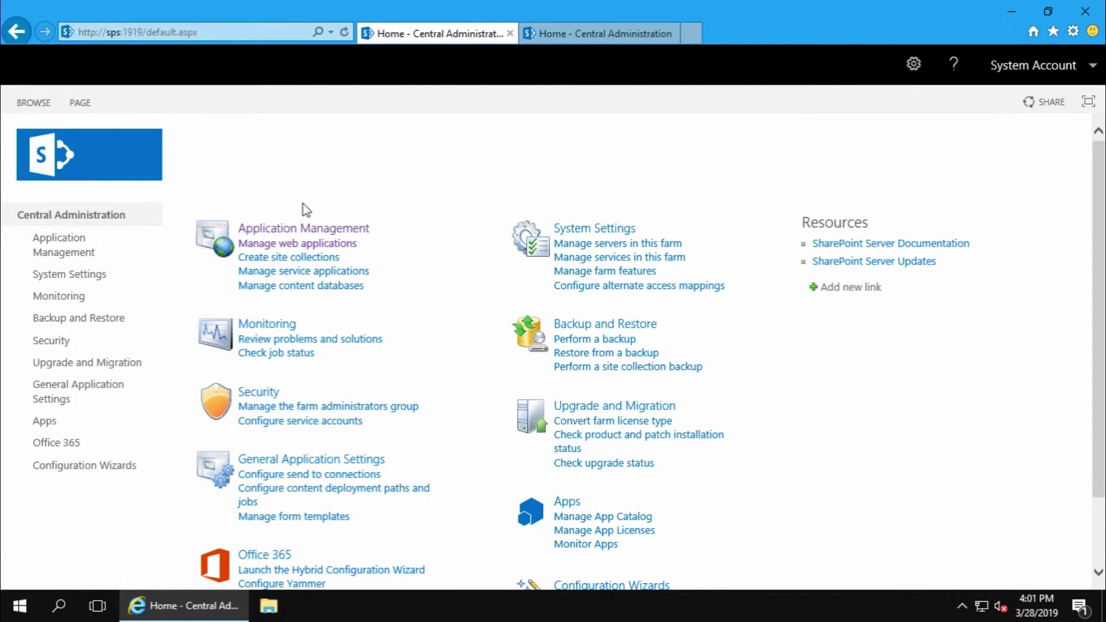
left_click(286, 246)
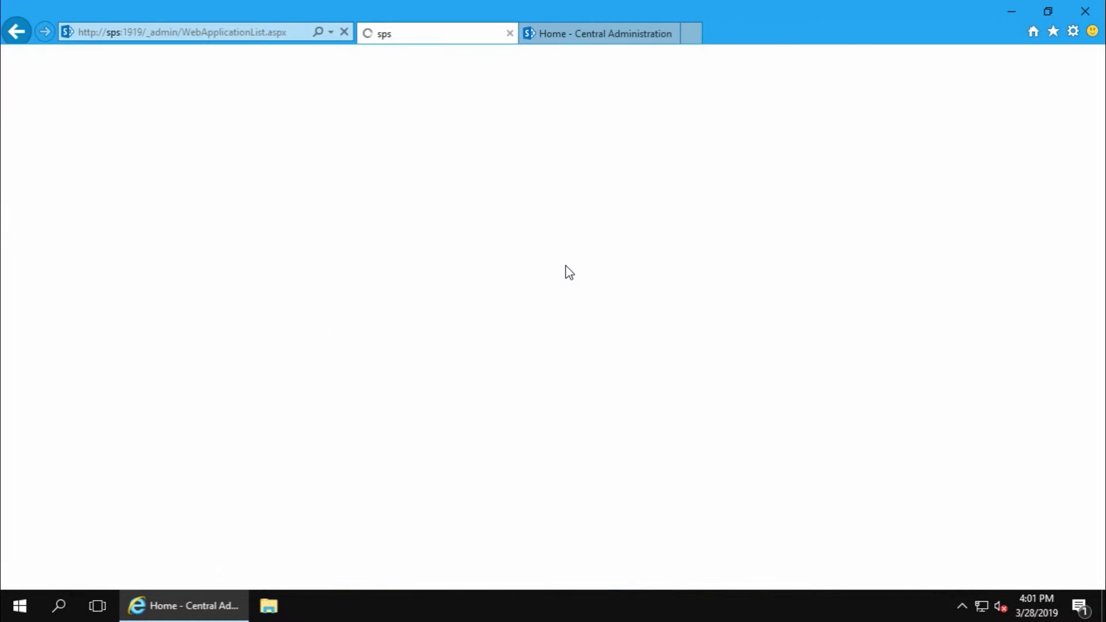
mouse_move(721, 3)
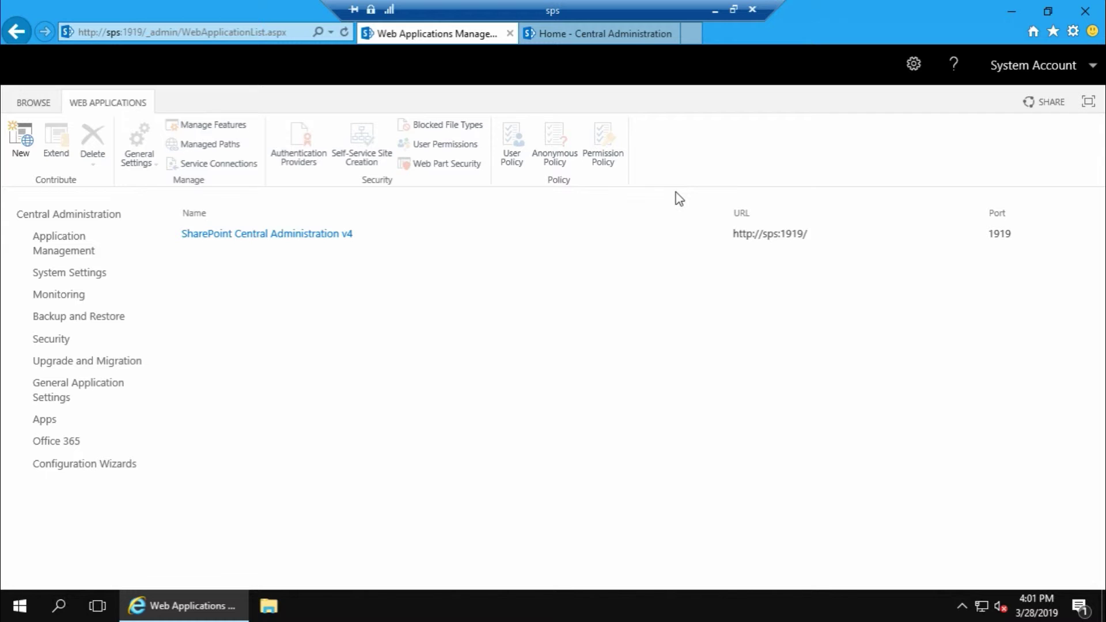
- In the sql-witness session, dismiss the search results and confirm SQL Server runs on SQL-NODE2
left_click(716, 11)
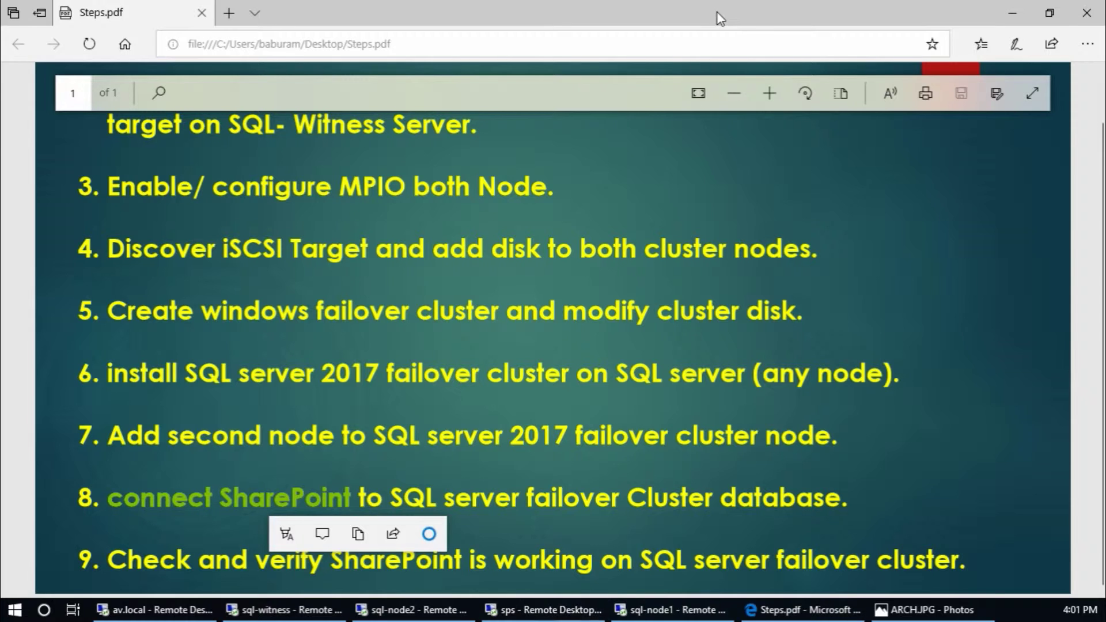
left_click(277, 609)
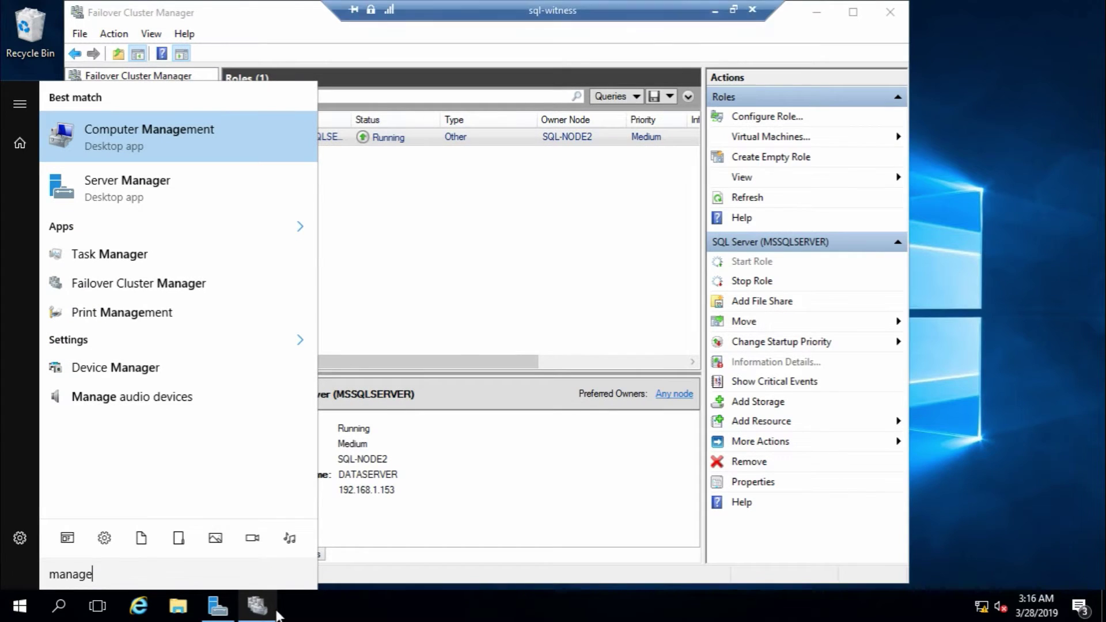
left_click(411, 221)
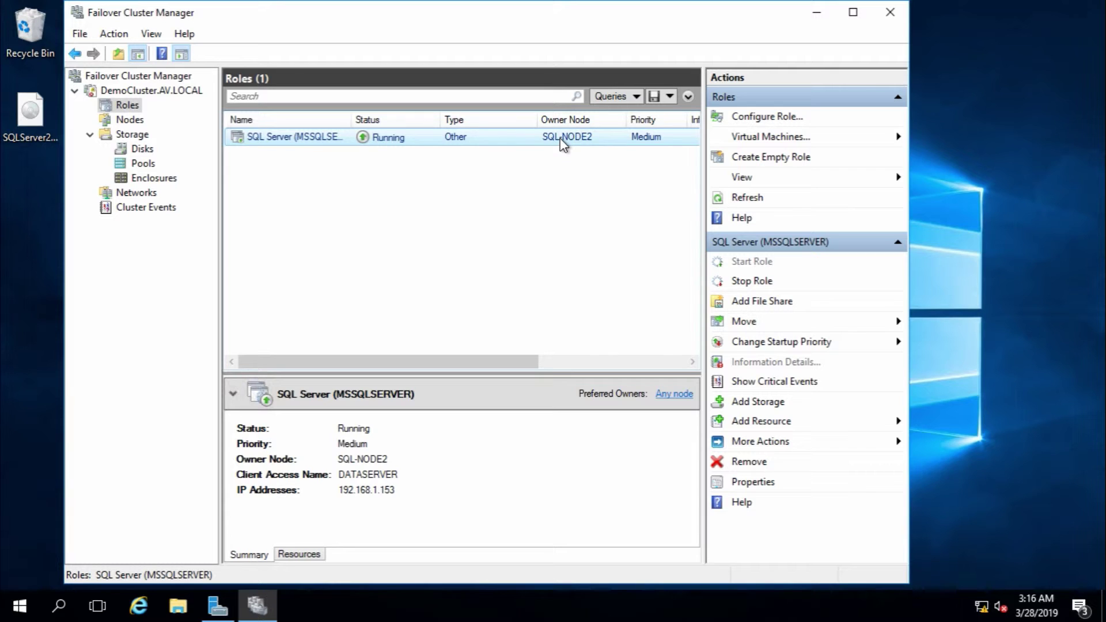
left_click(716, 11)
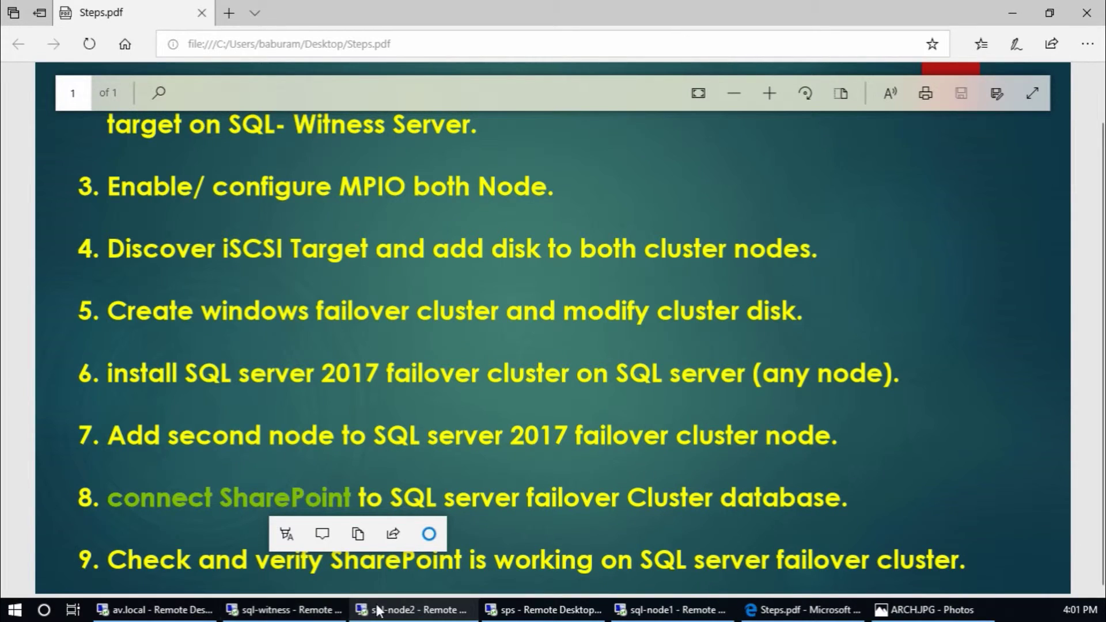
- Restart sql-node2 from its Start menu Power options, confirming with Continue, then minimize the session
left_click(396, 614)
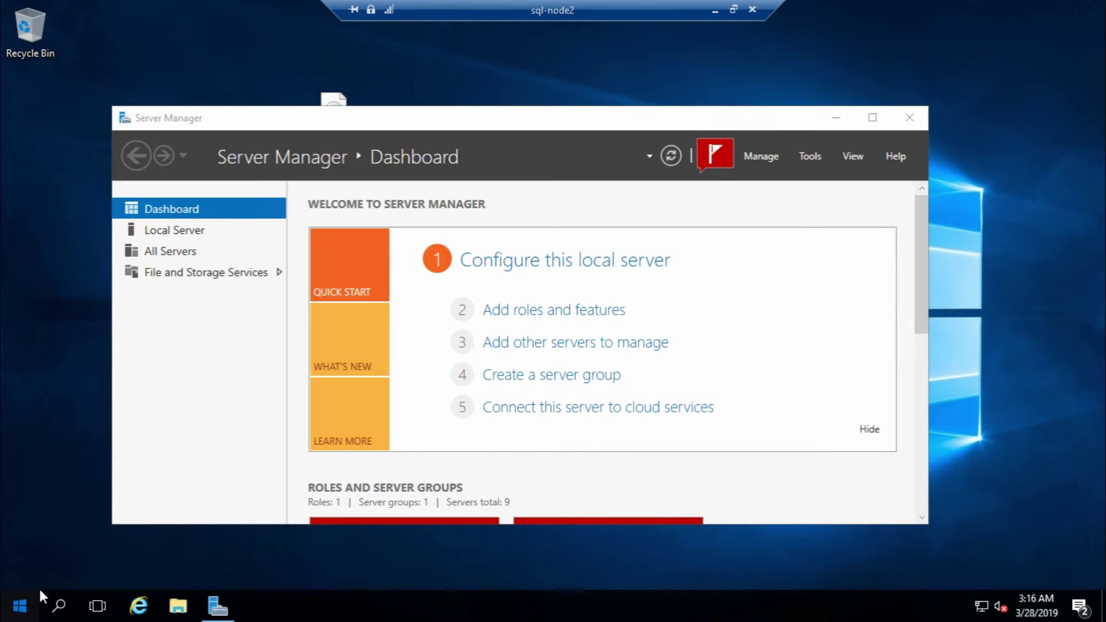
left_click(19, 605)
left_click(23, 575)
left_click(44, 527)
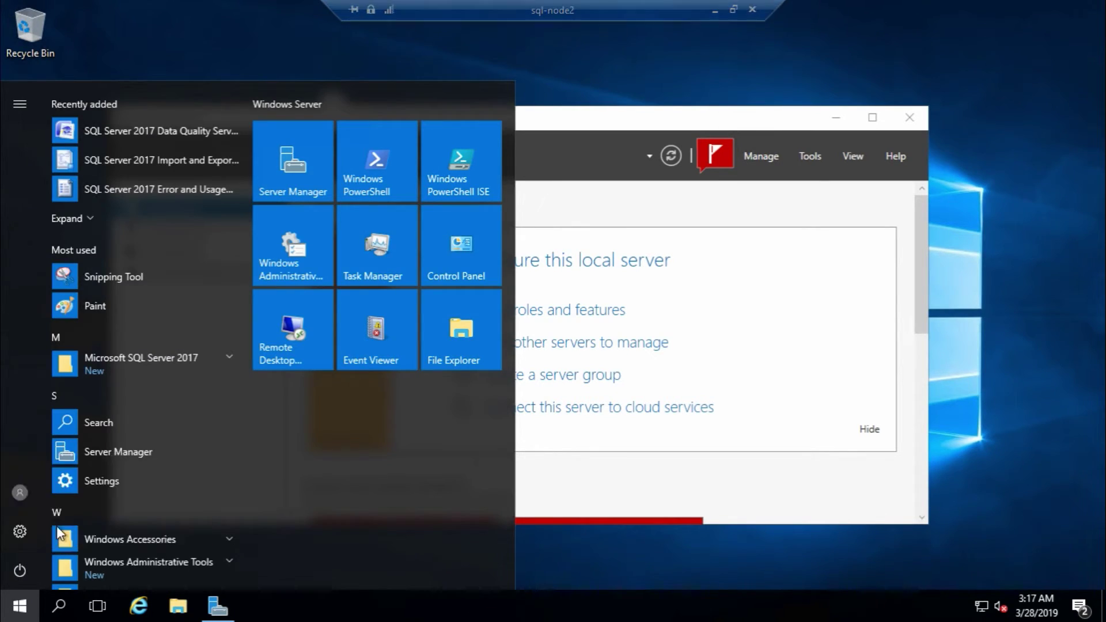
left_click(237, 524)
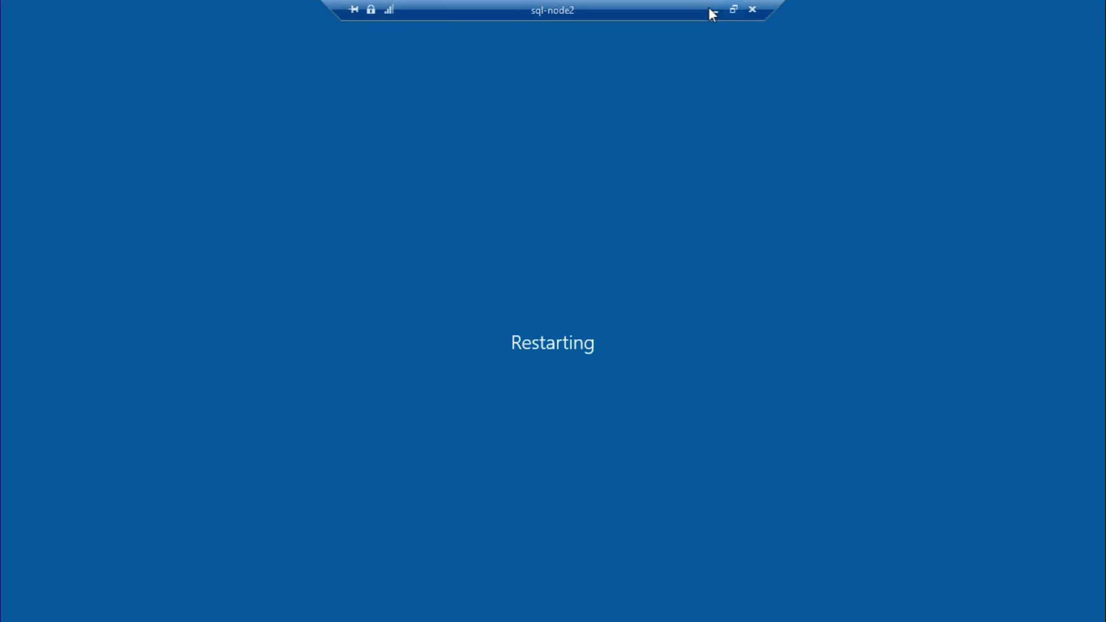
left_click(714, 13)
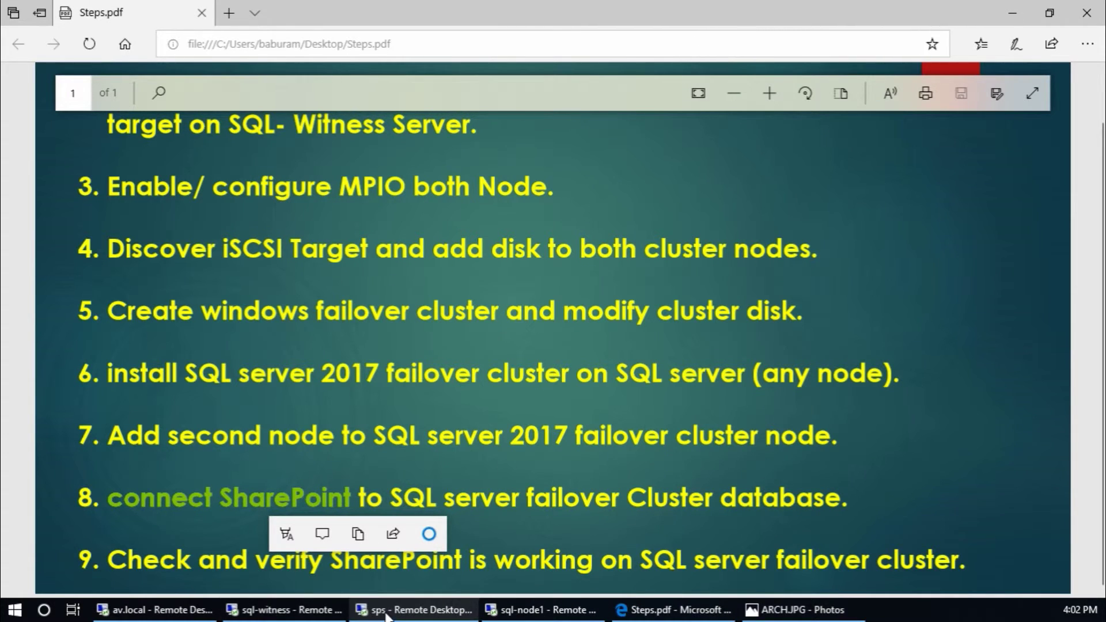
- On sql-witness, select the SQL Server role to confirm it's Running with owner SQL-NODE1
left_click(290, 612)
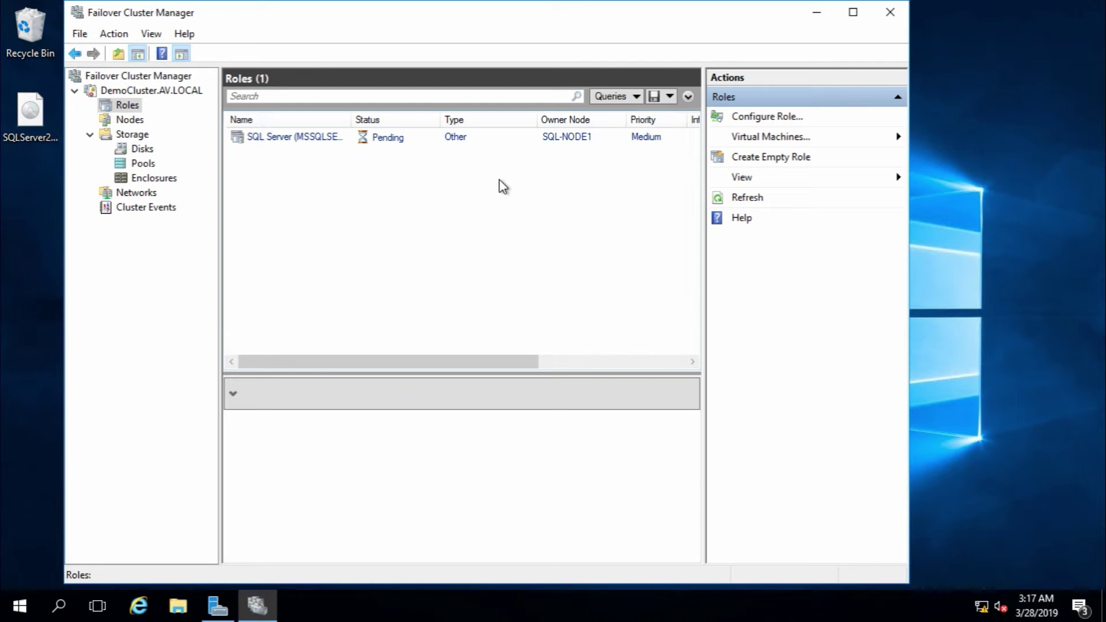
left_click(390, 139)
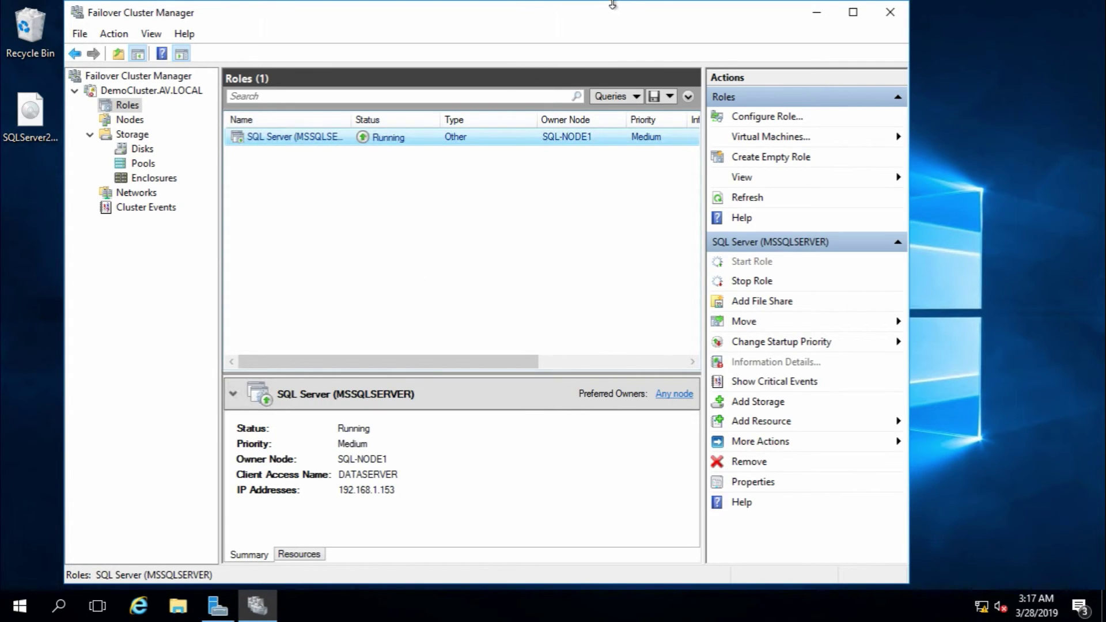
left_click(740, 7)
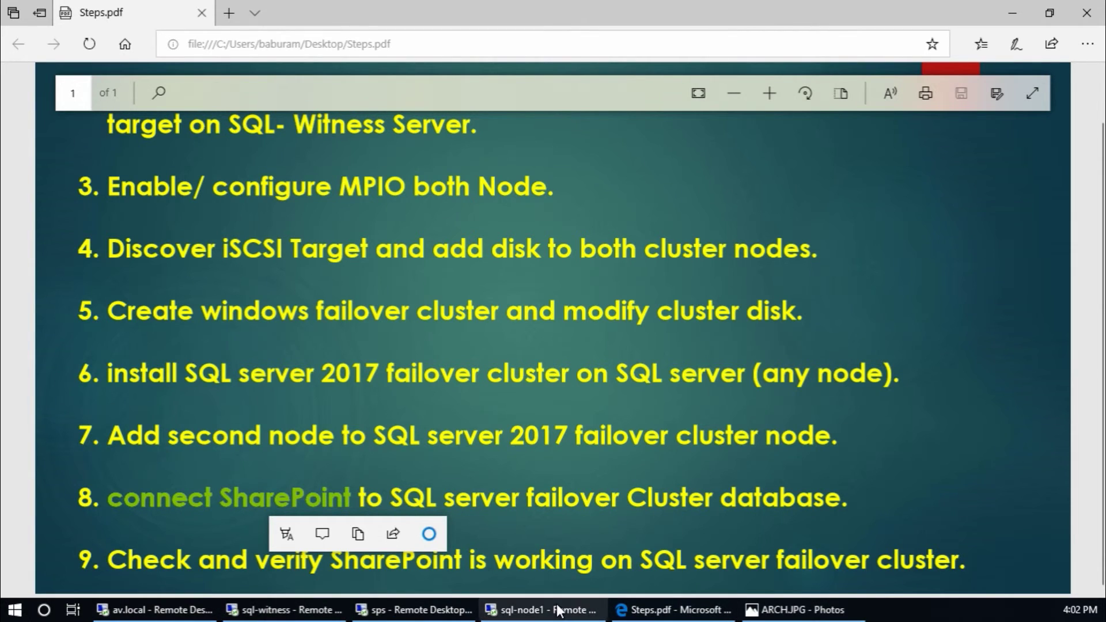
- On sps, reload Central Administration's Manage web applications list while the SQL role runs on SQL-NODE1
left_click(433, 612)
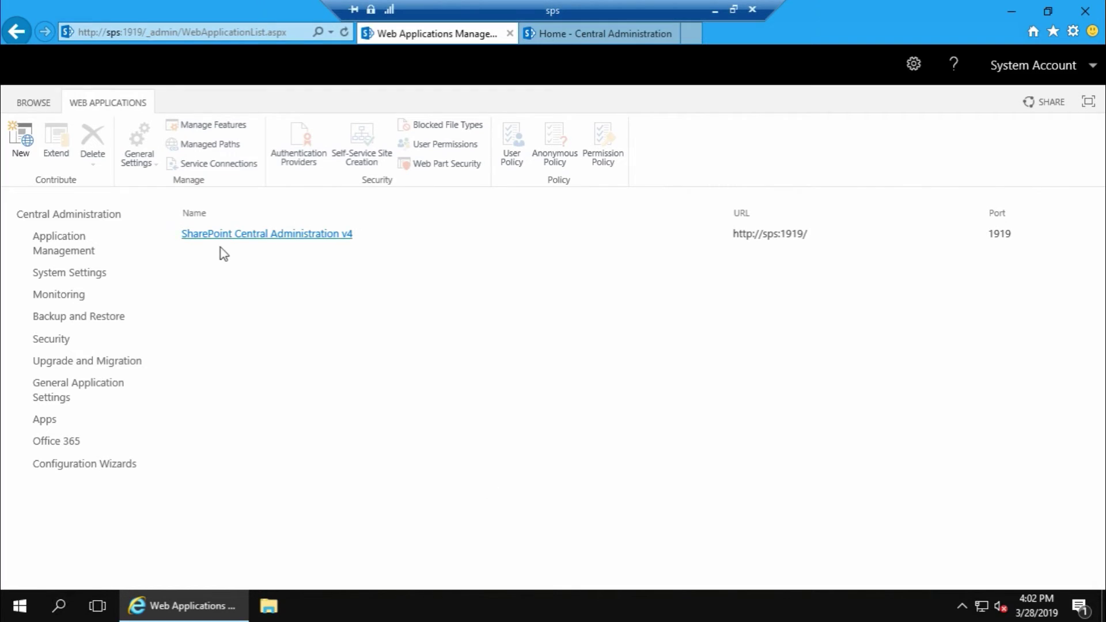
left_click(61, 242)
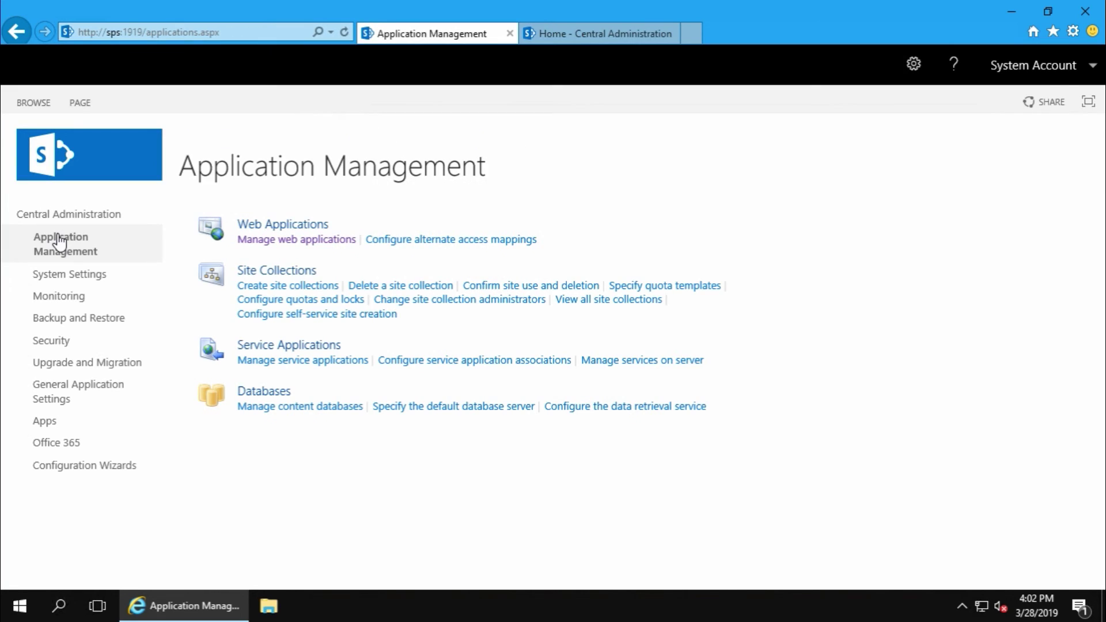
left_click(343, 244)
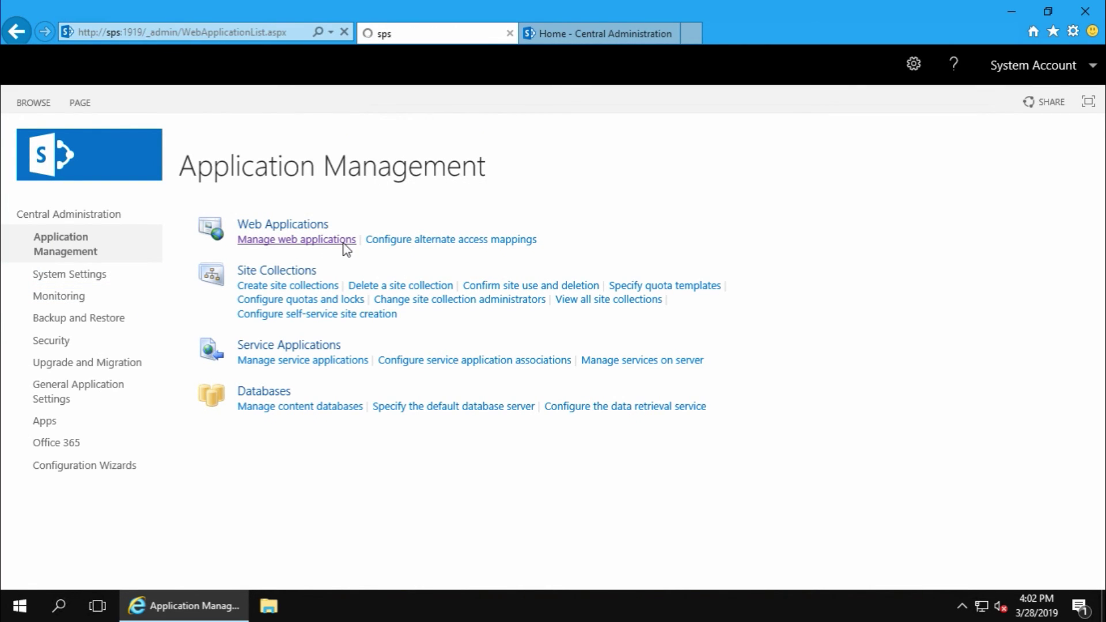